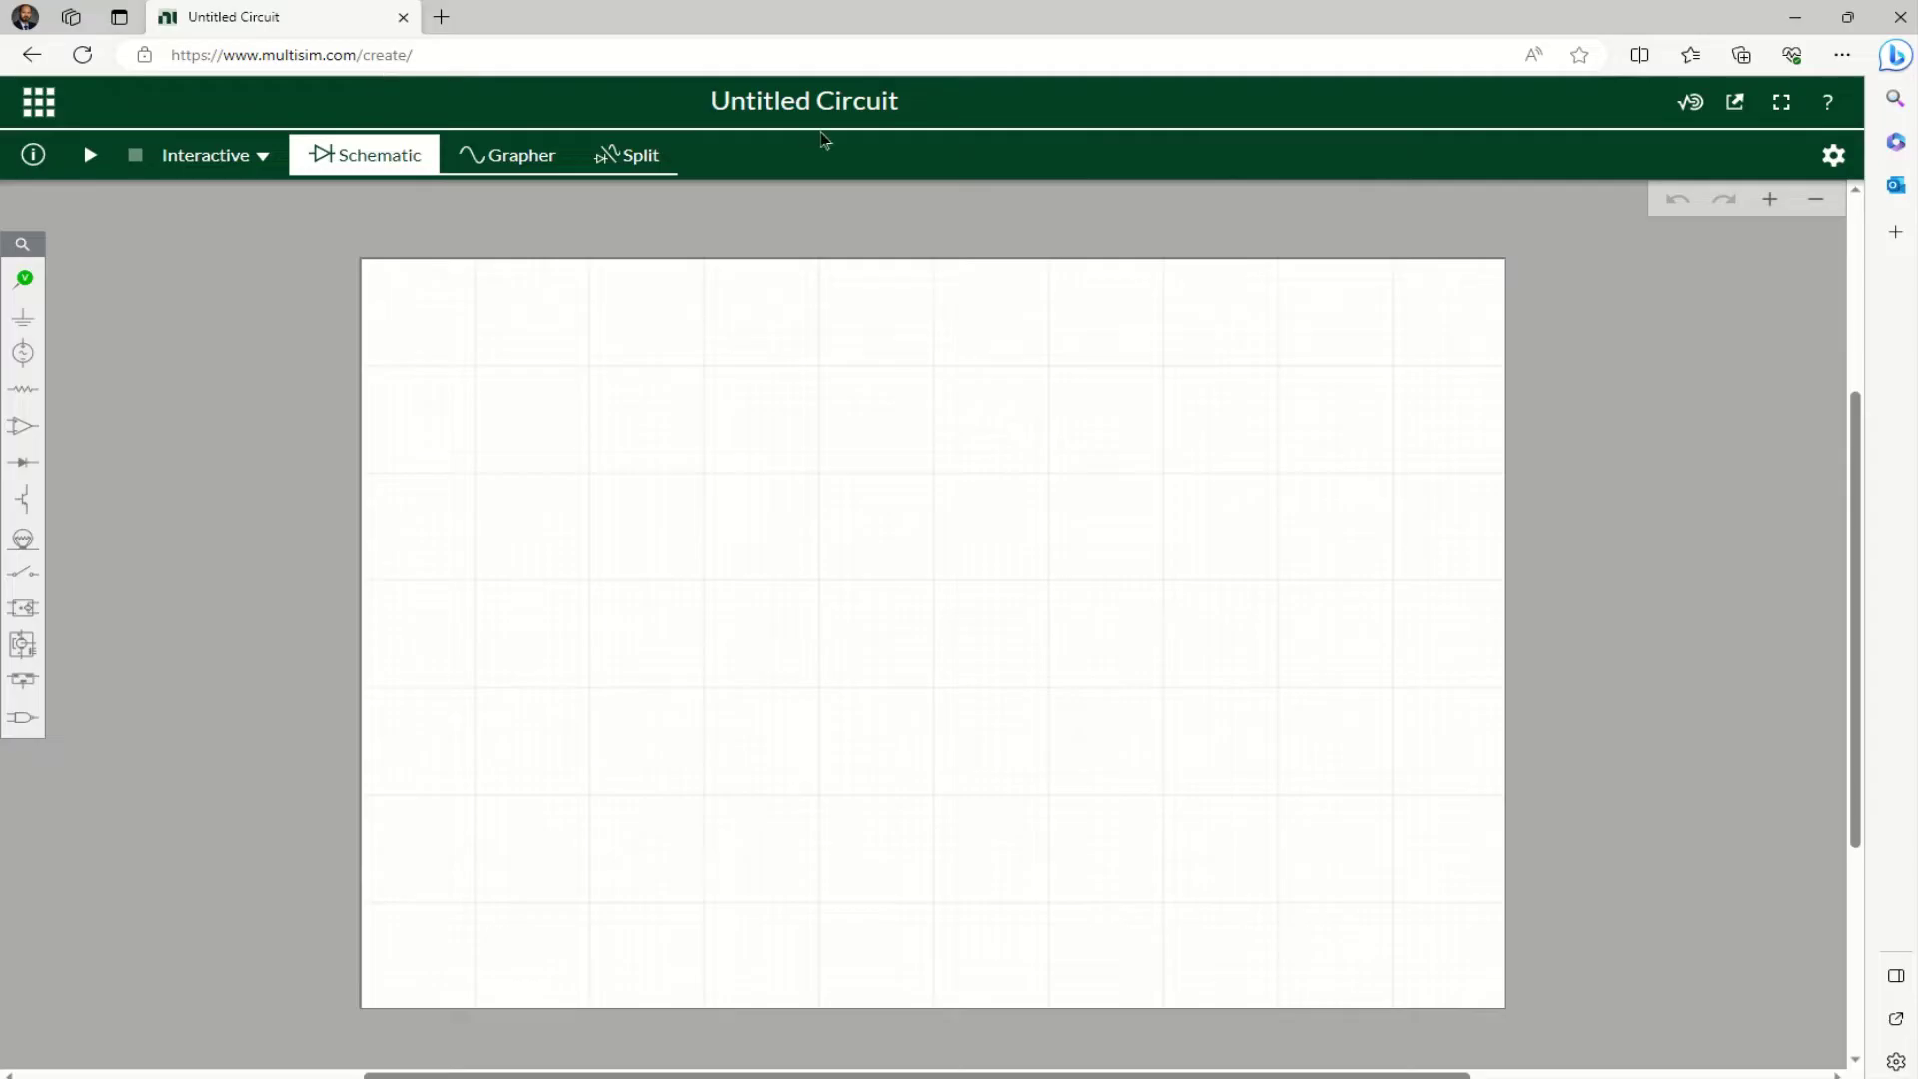
# Rename the circuit title from 'Untitled Circuit' to 'Lab 01'
pyautogui.click(735, 103)
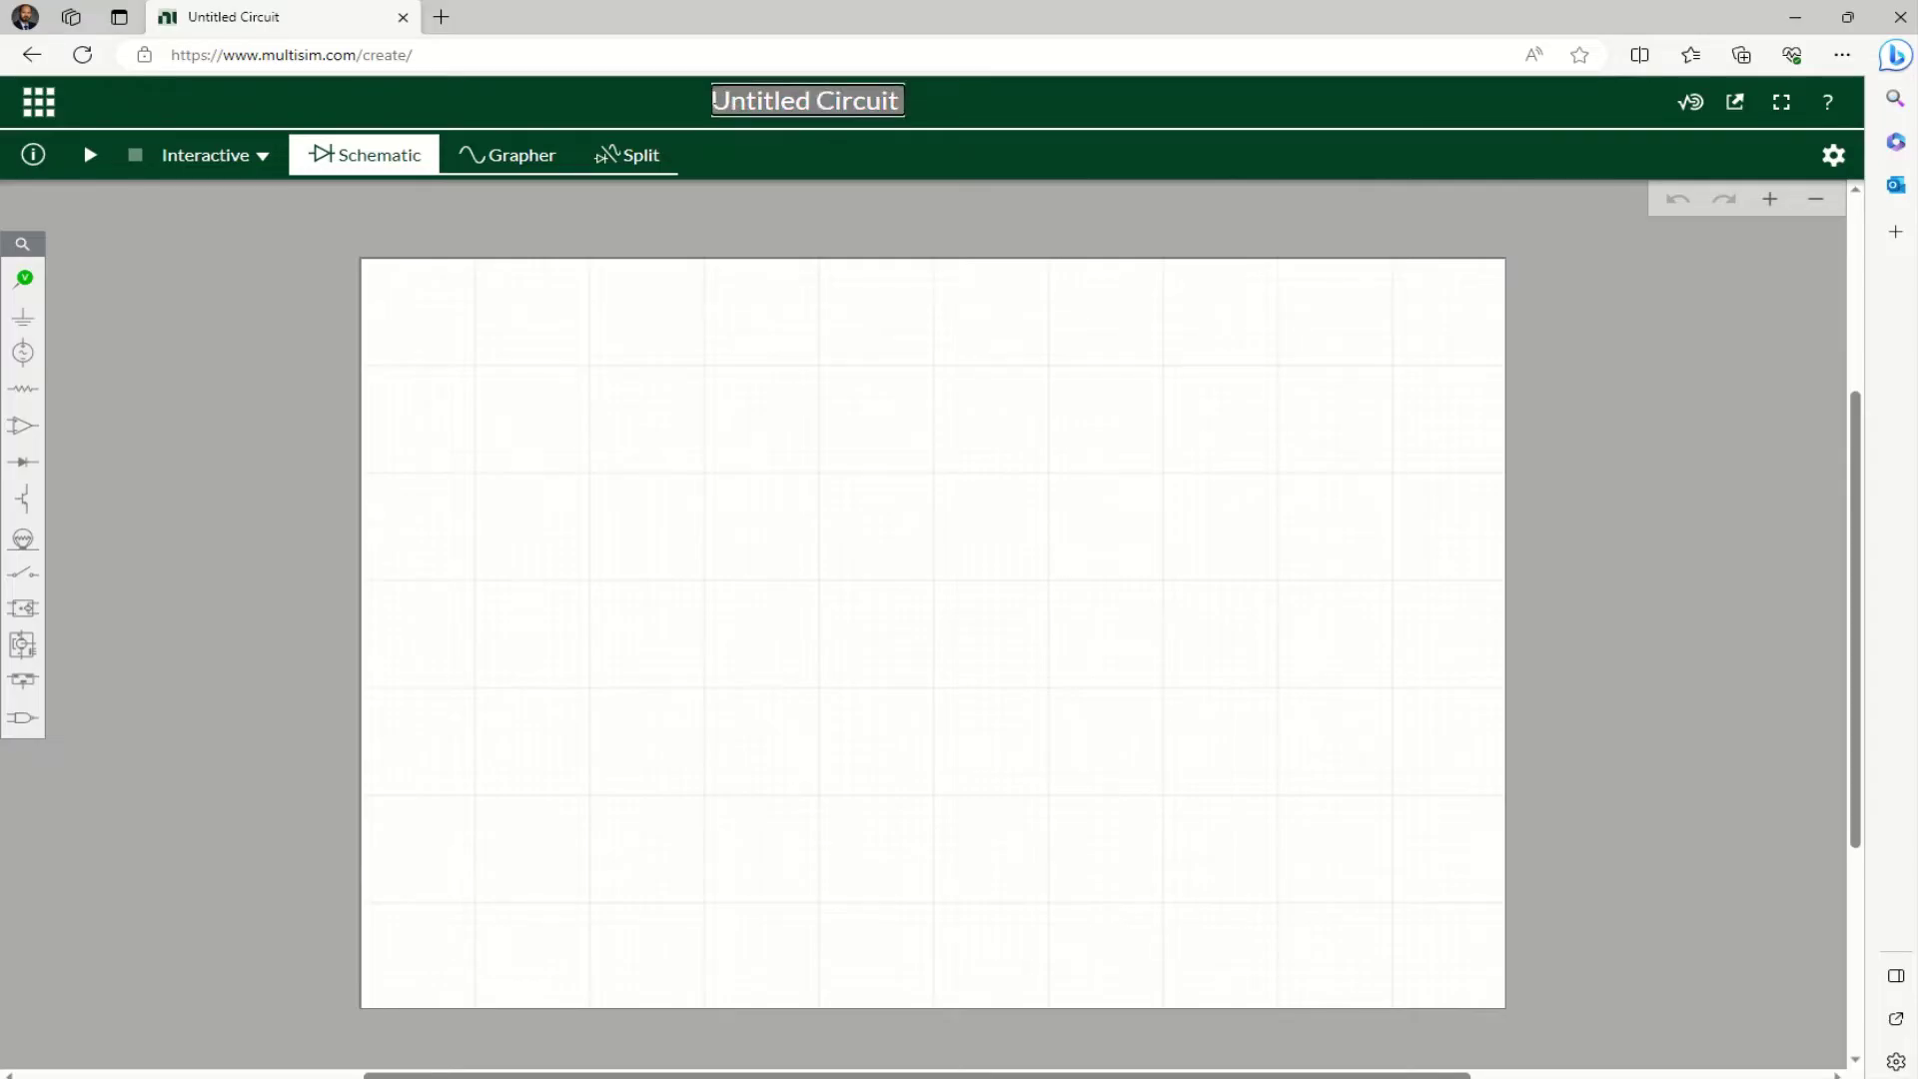
pyautogui.click(749, 104)
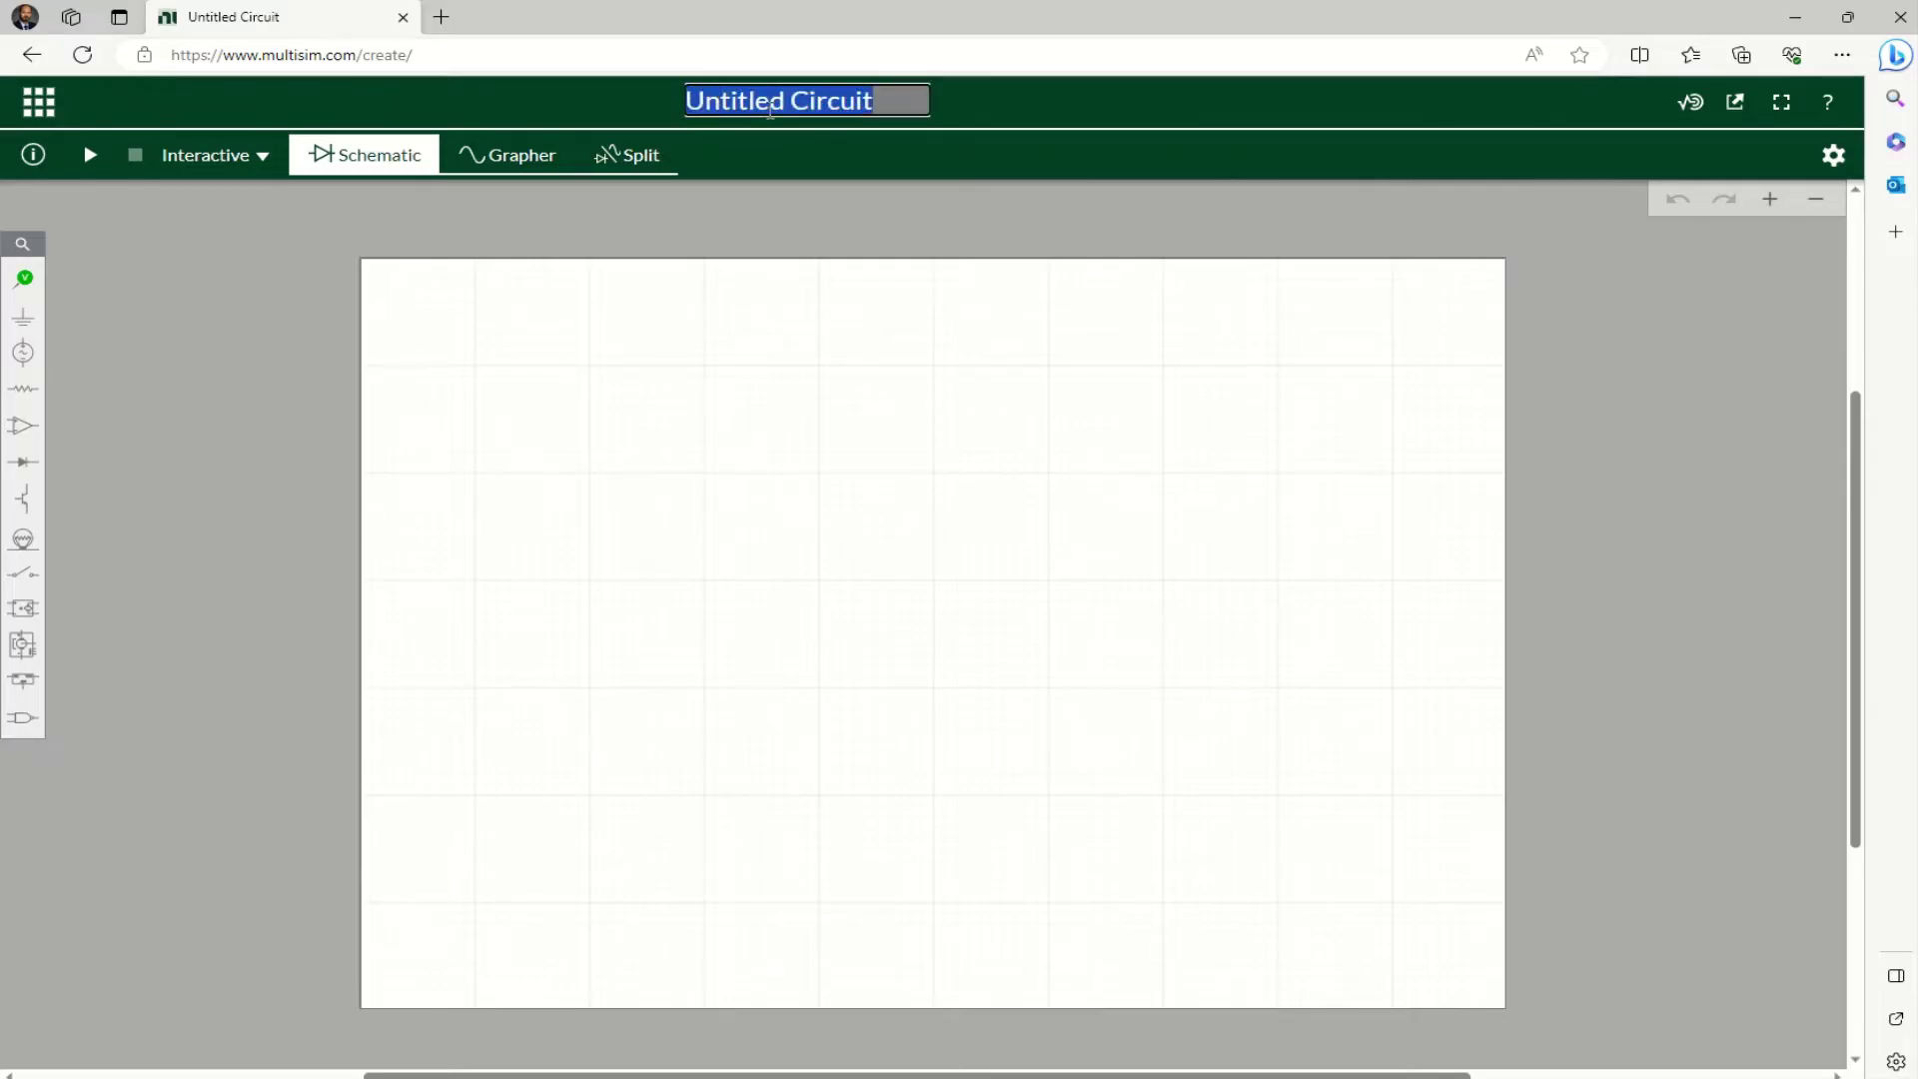
pyautogui.write('Lab 01')
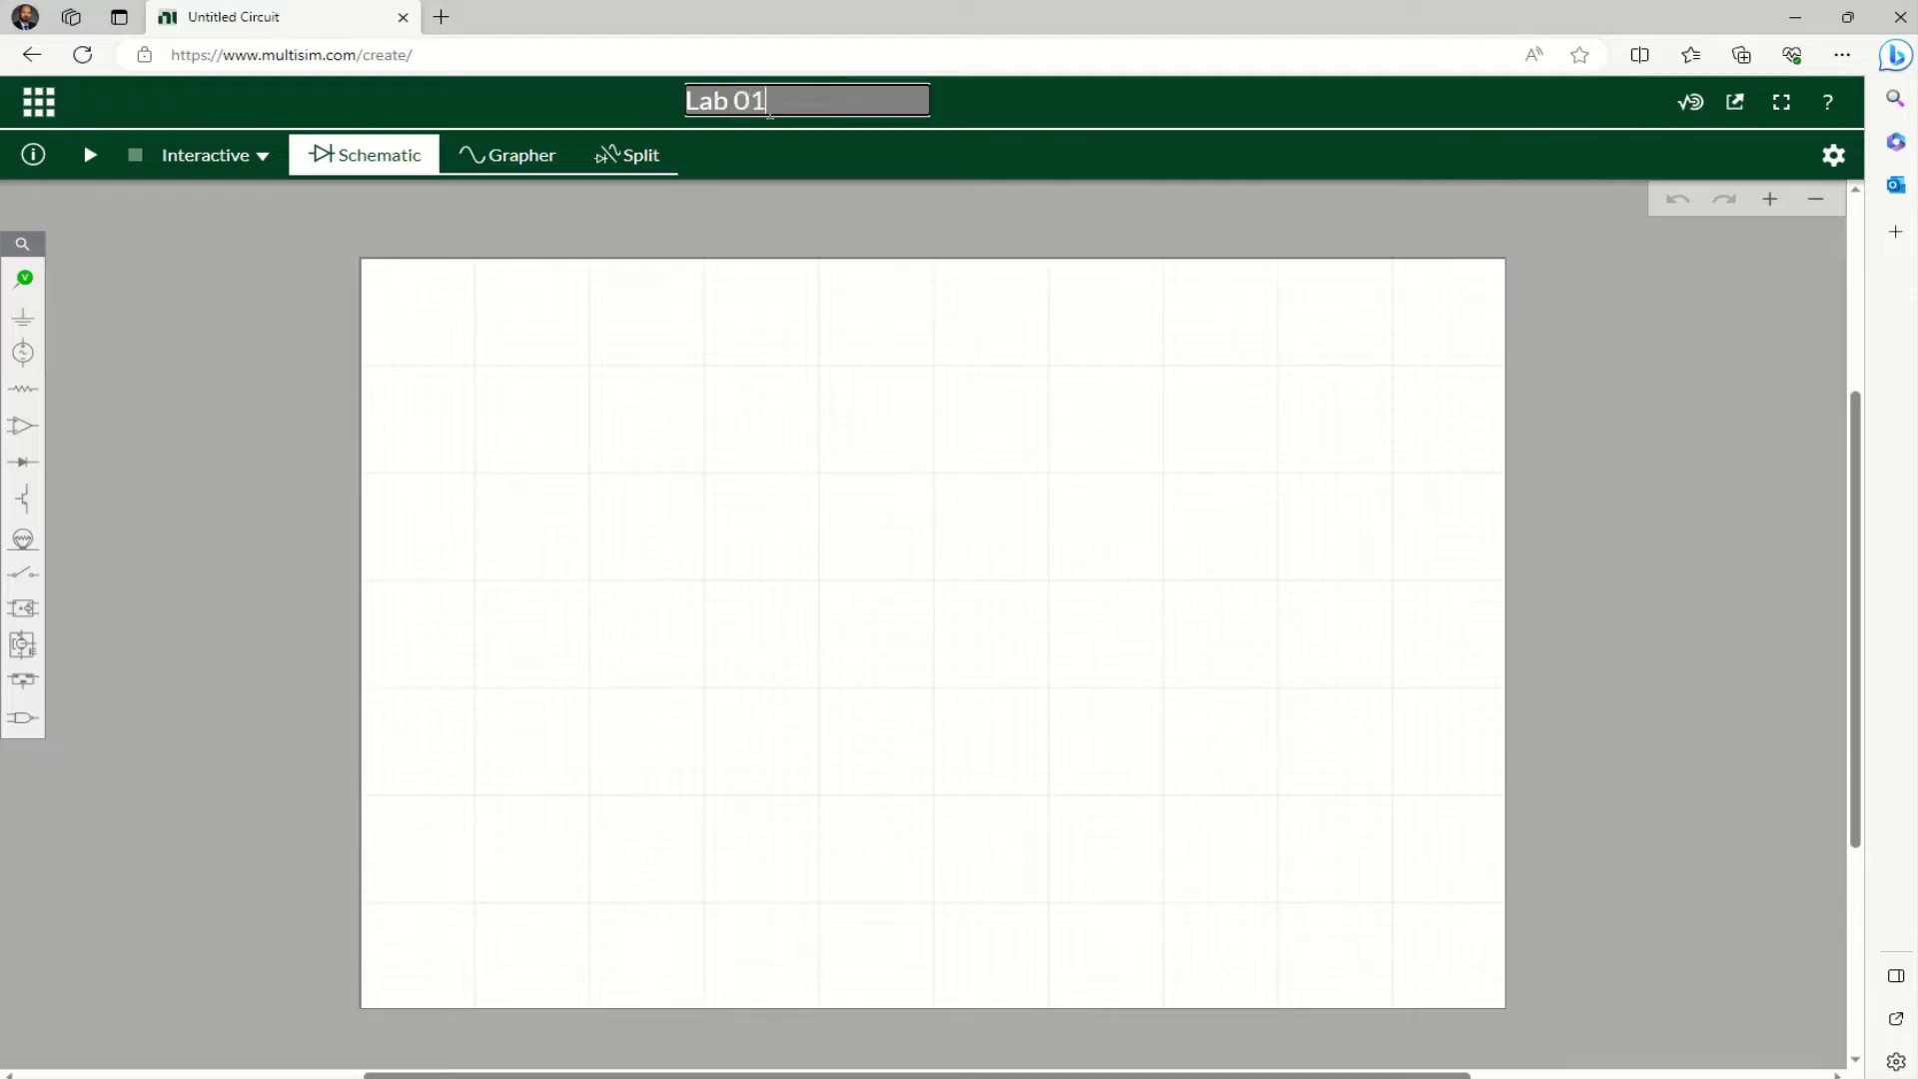
pyautogui.click(776, 347)
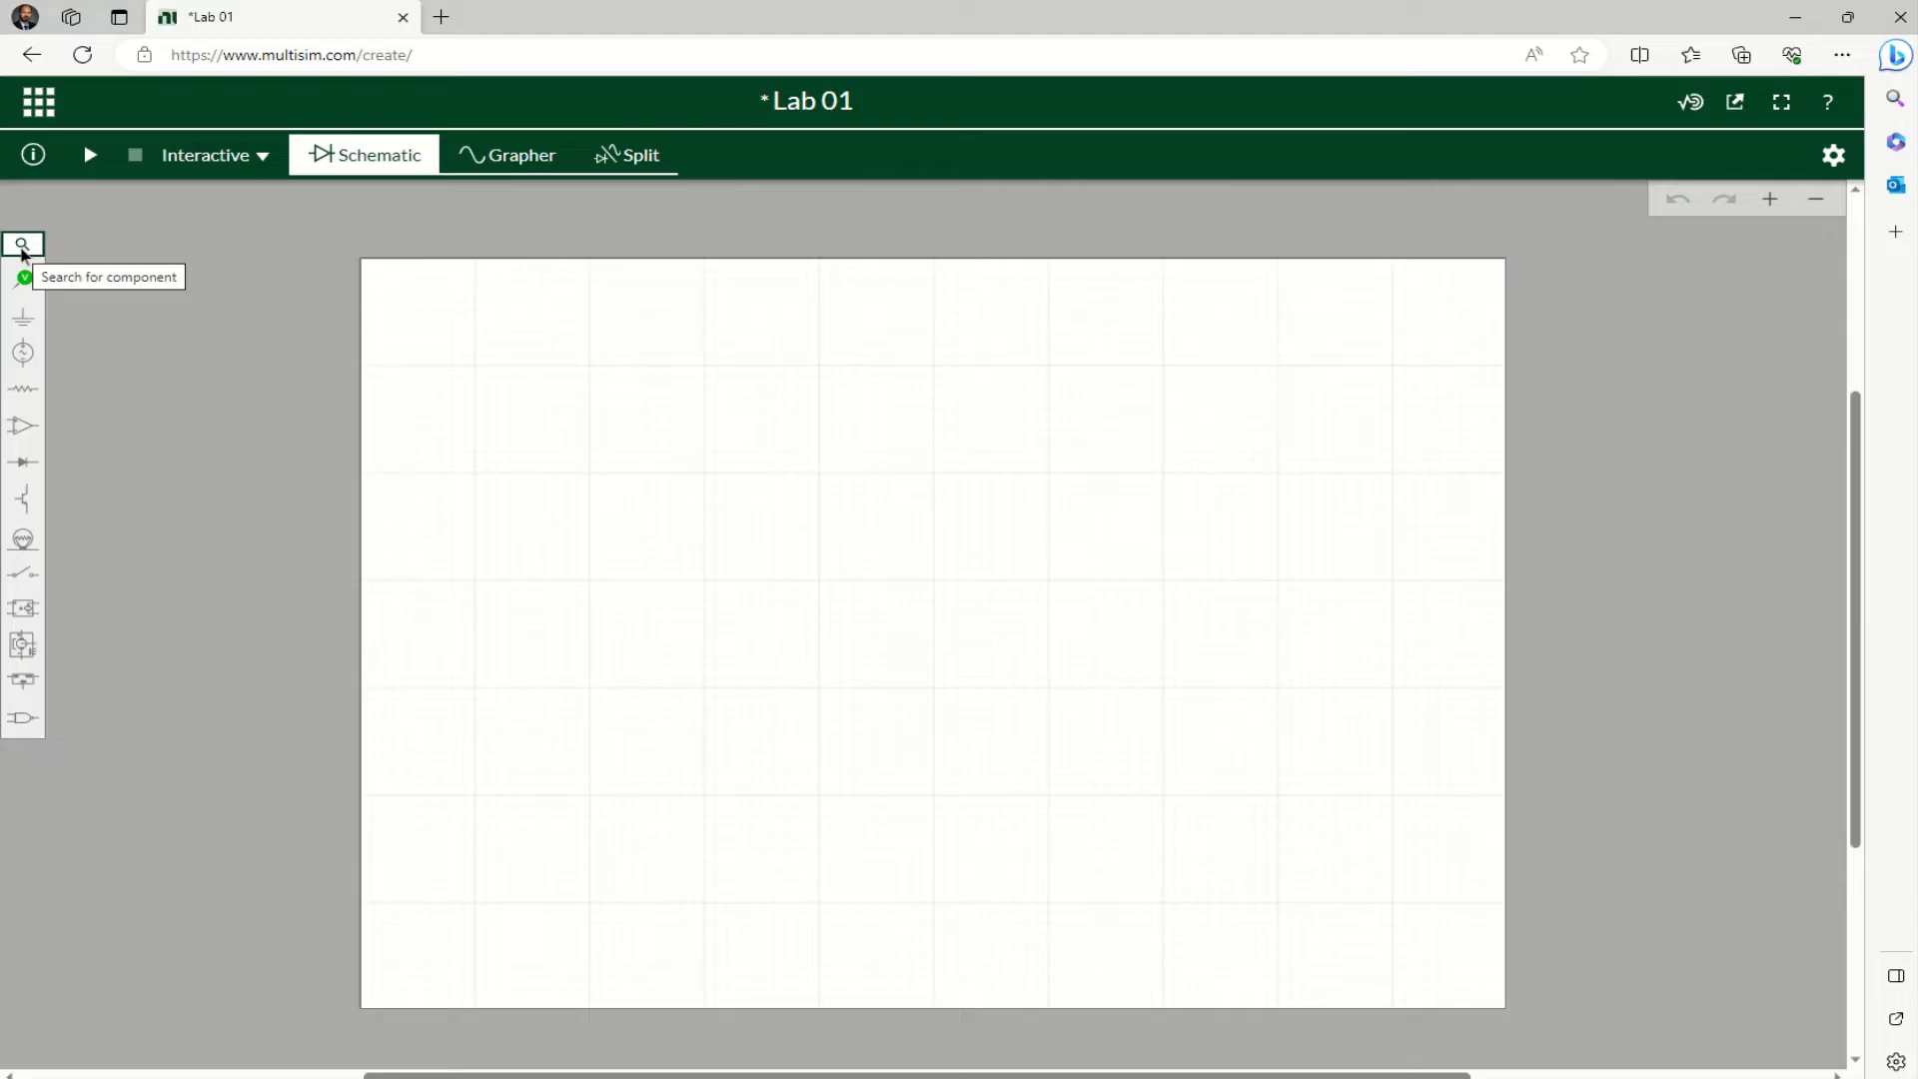
# Place a DC Voltage source V1 near the bottom of the sheet, rotated horizontally and moved left
pyautogui.click(22, 245)
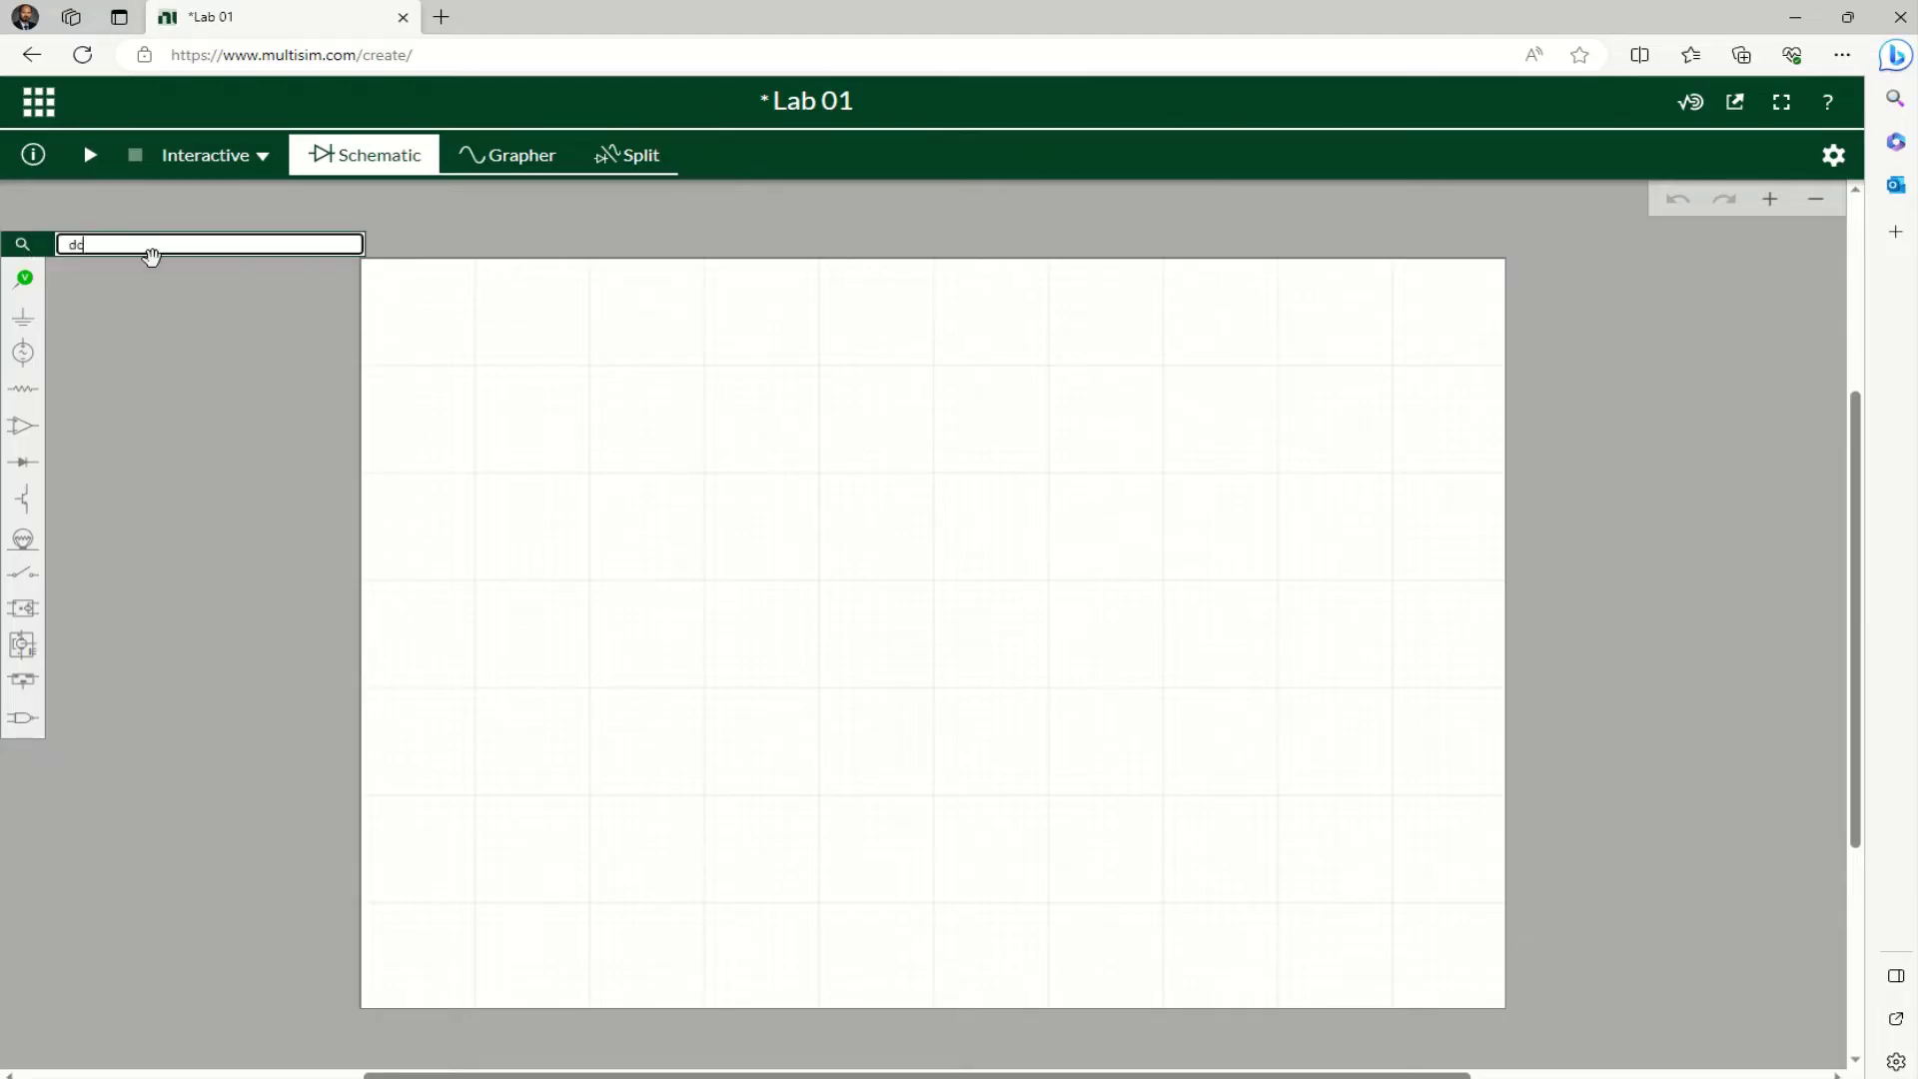
pyautogui.write('dc')
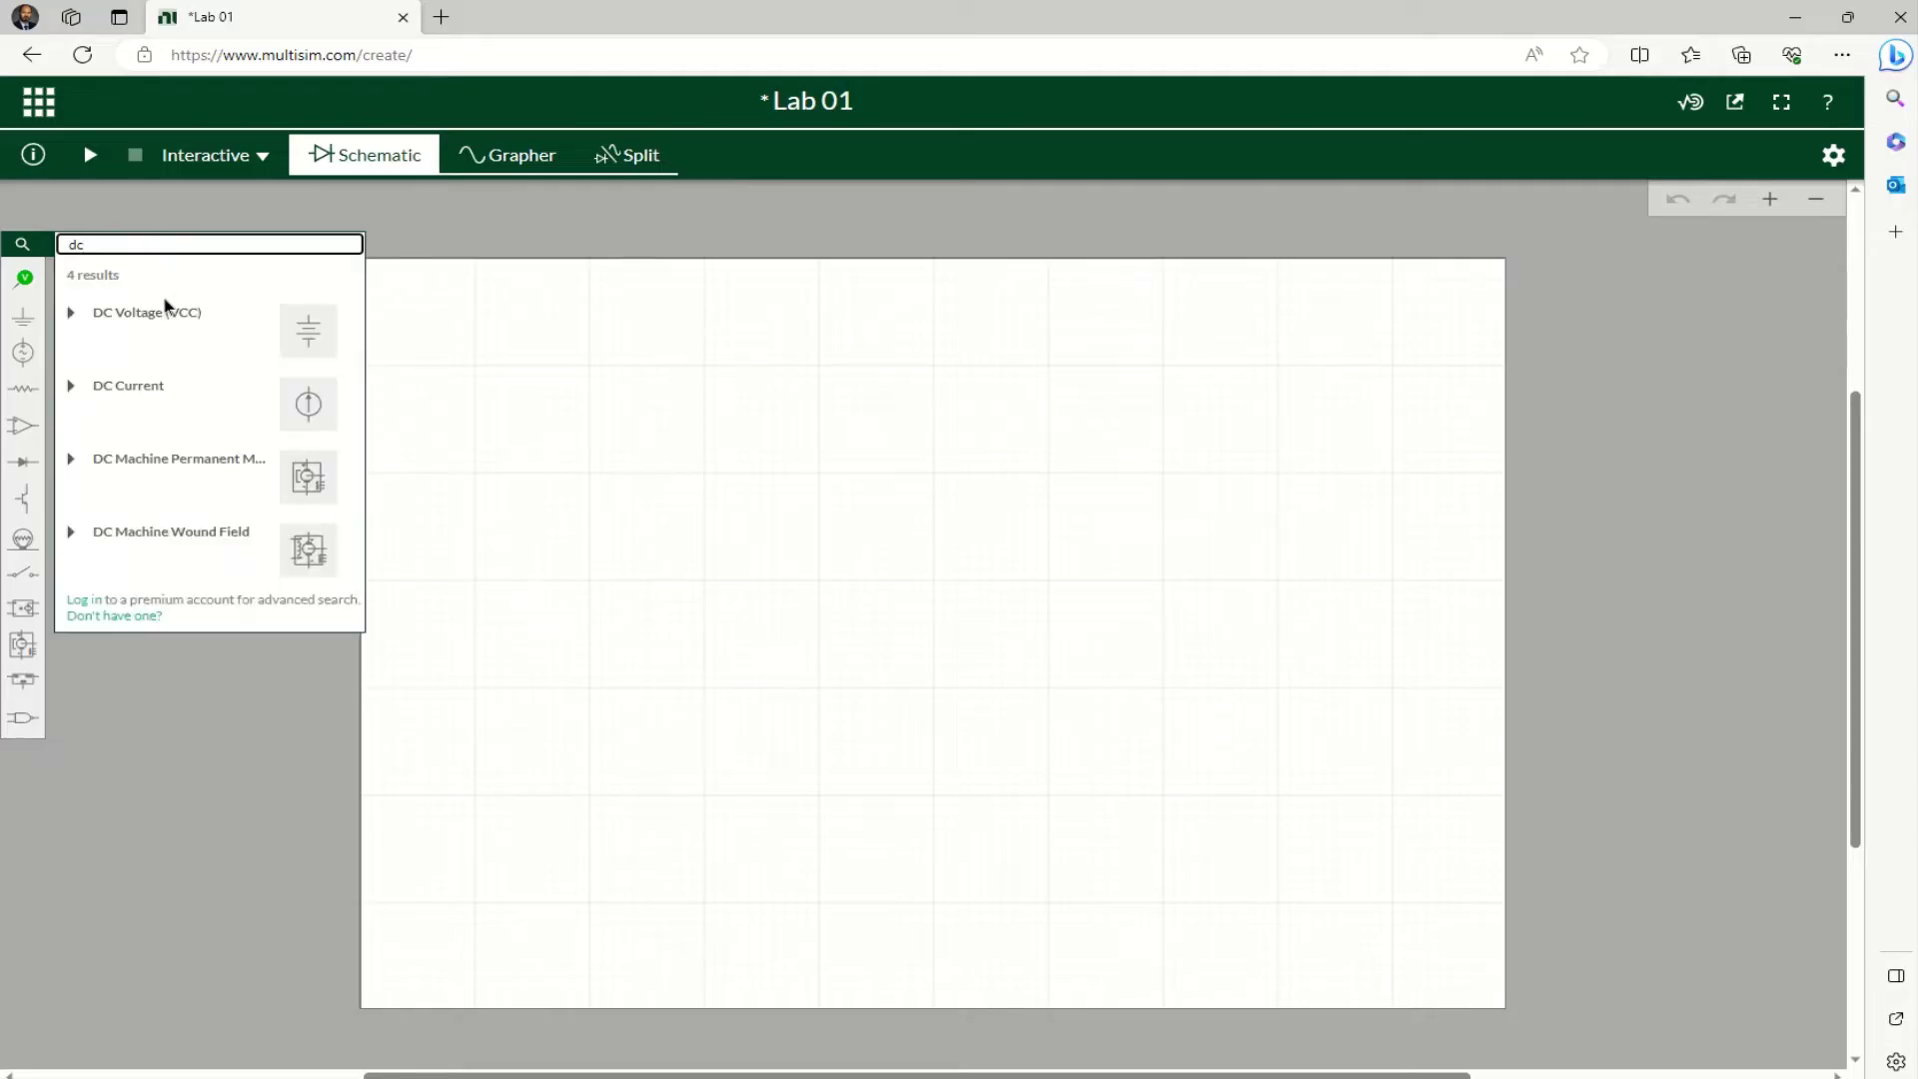
pyautogui.click(307, 332)
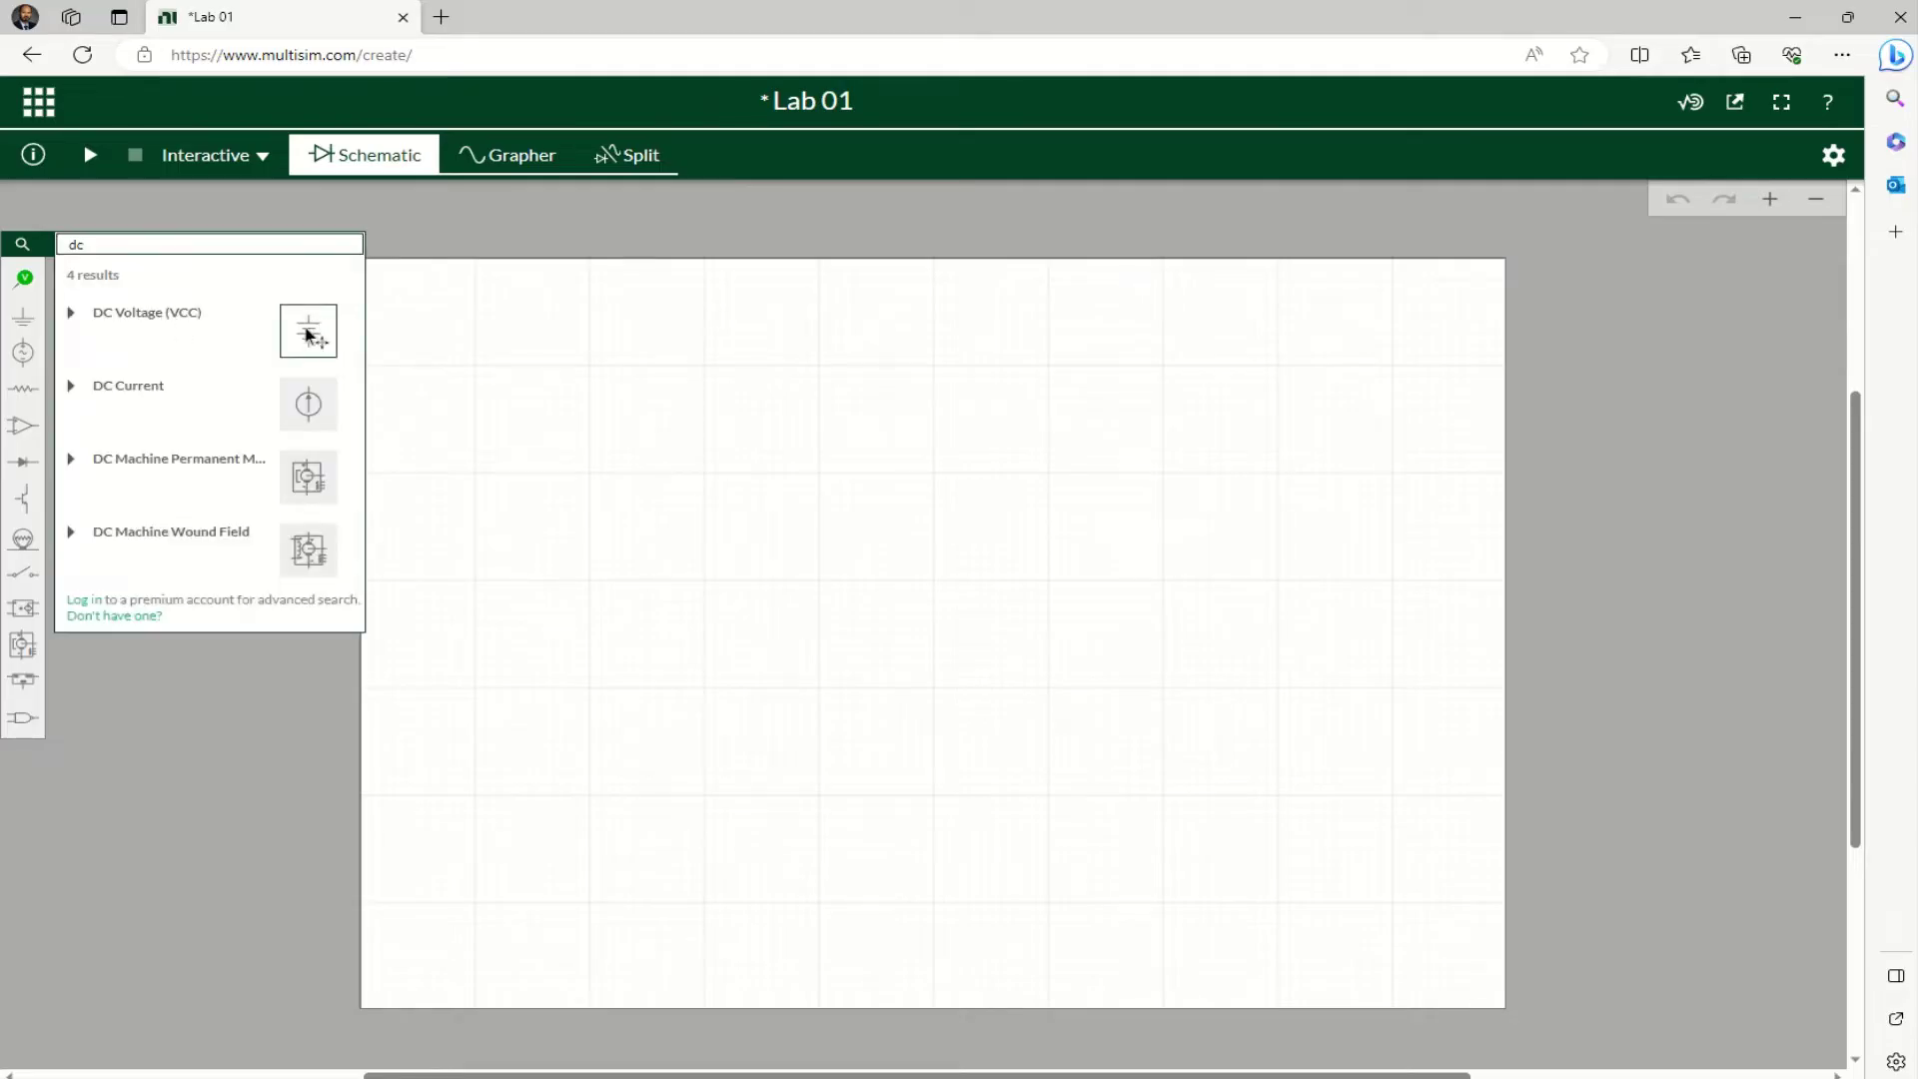
pyautogui.click(933, 796)
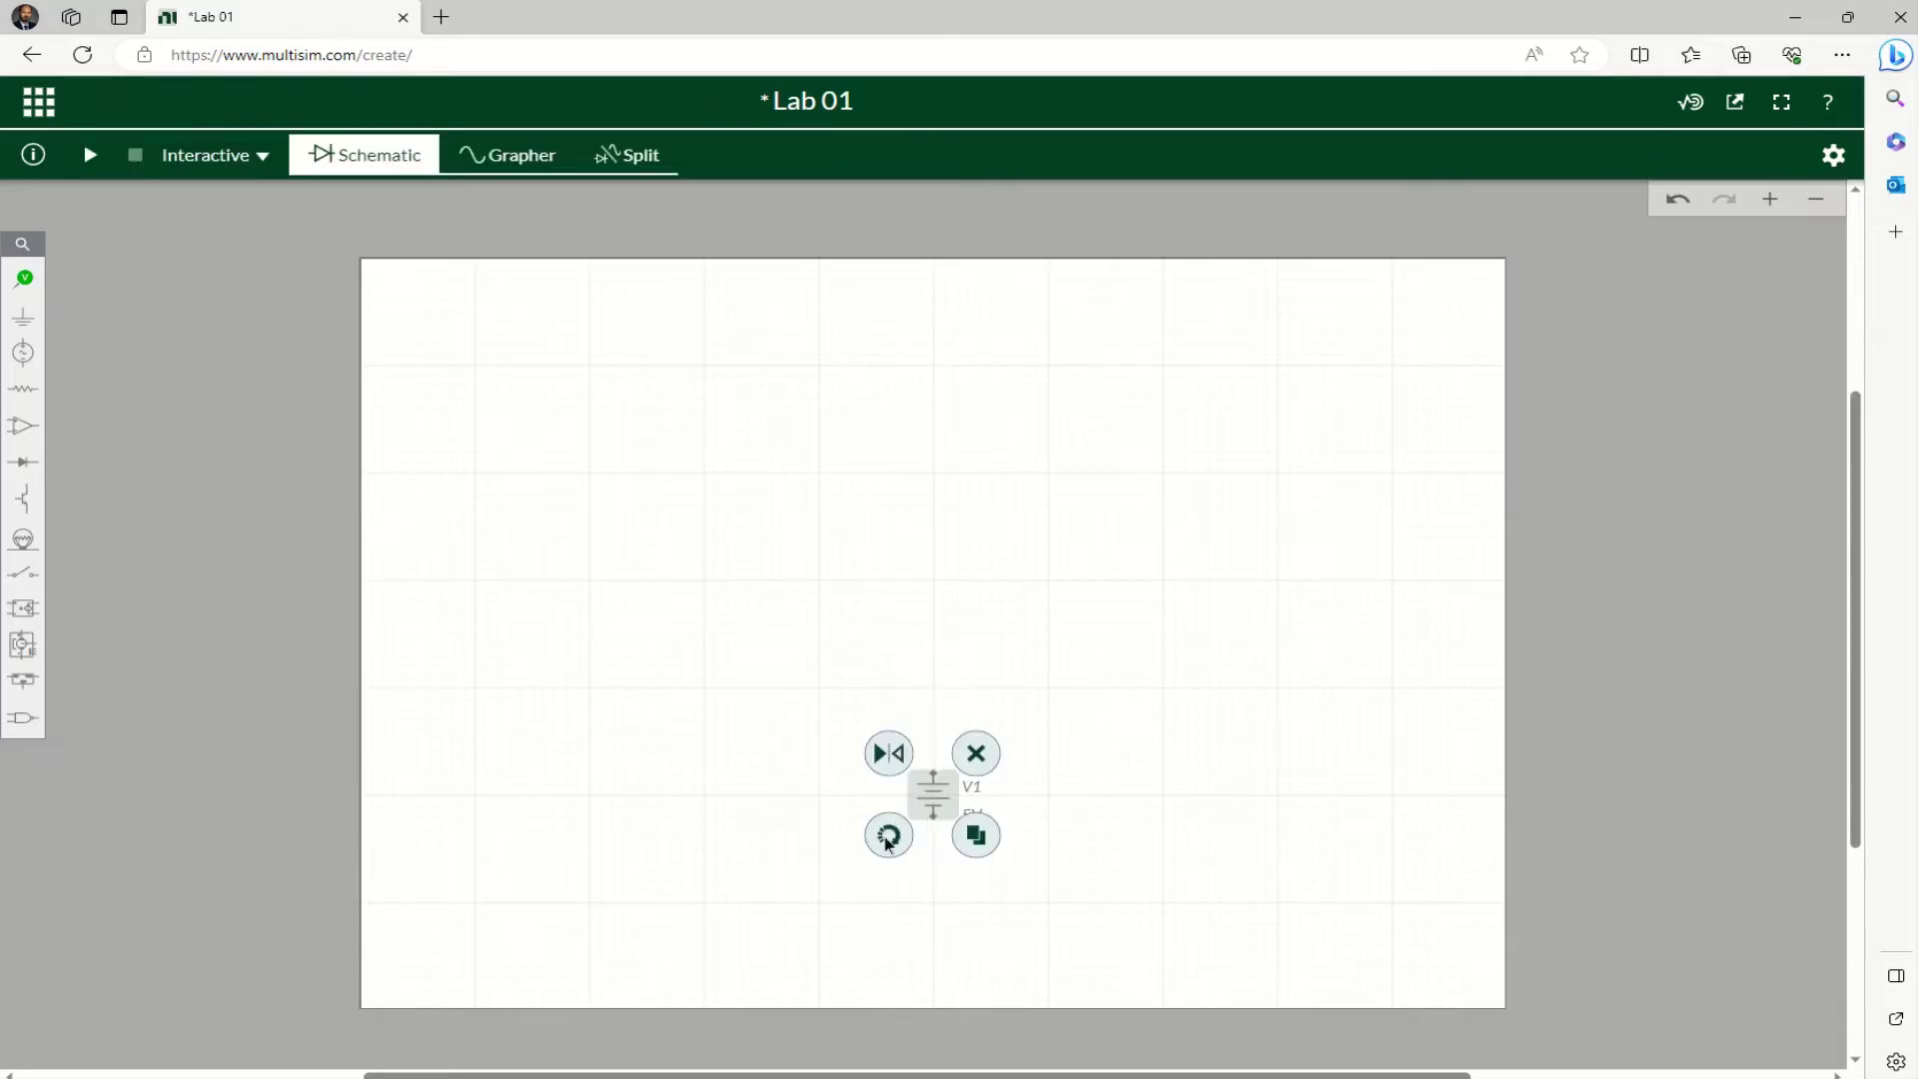
pyautogui.click(886, 844)
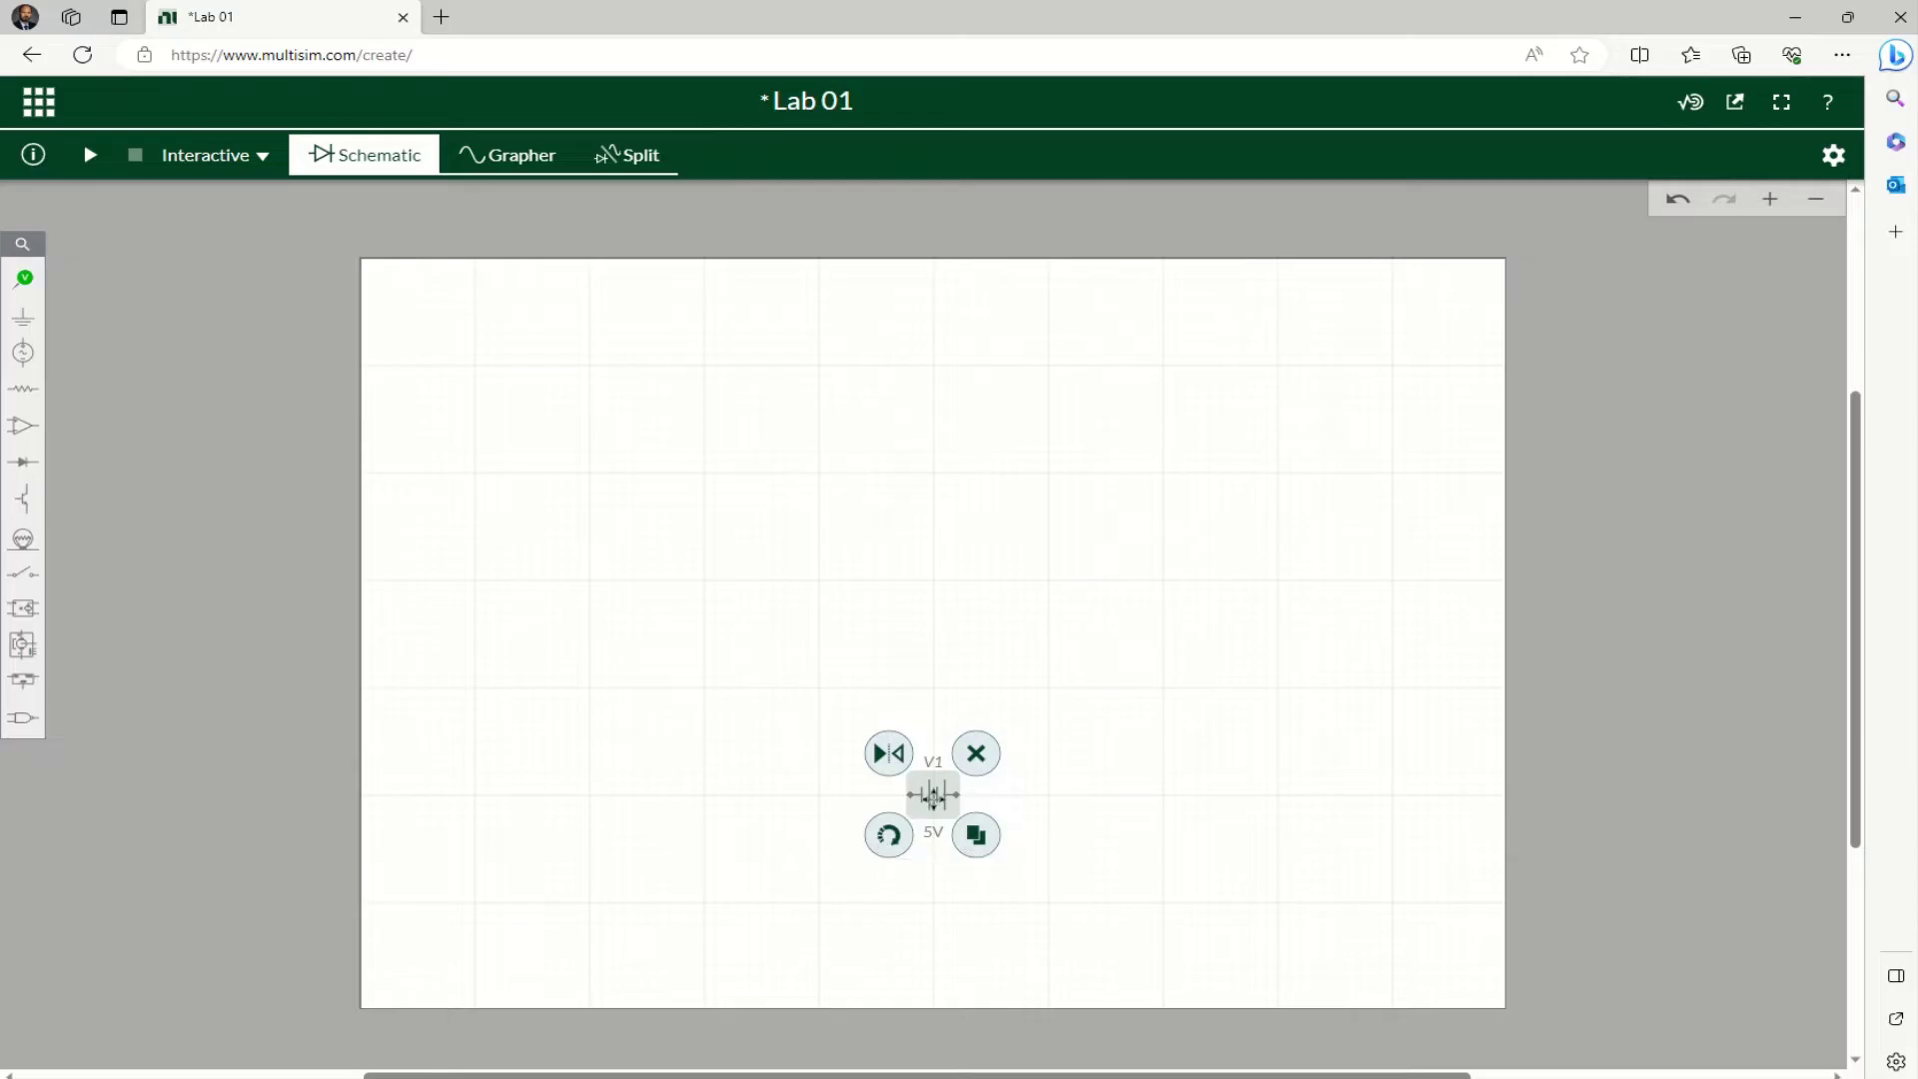
pyautogui.moveTo(877, 799); pyautogui.dragTo(739, 794)
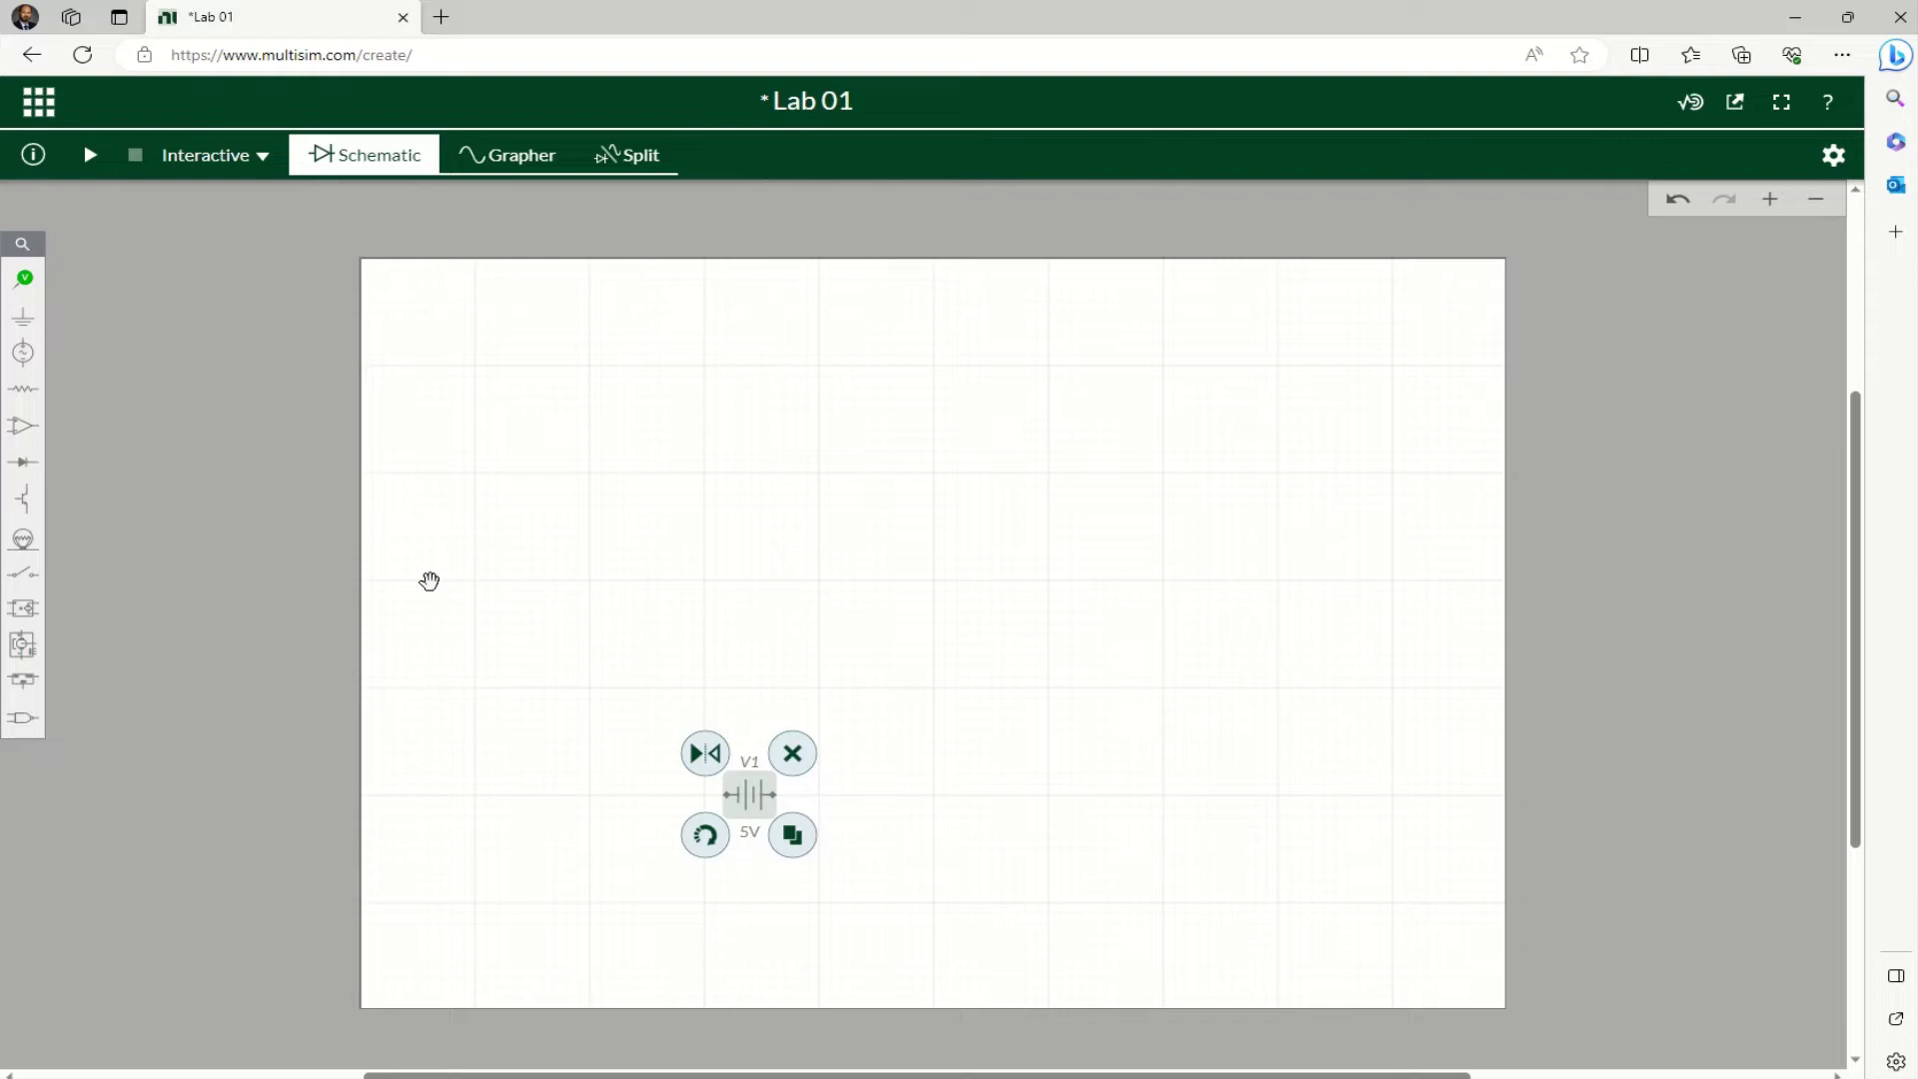
# Search for the resistor and place 1kΩ resistor R1 on the left of the sheet
pyautogui.click(35, 249)
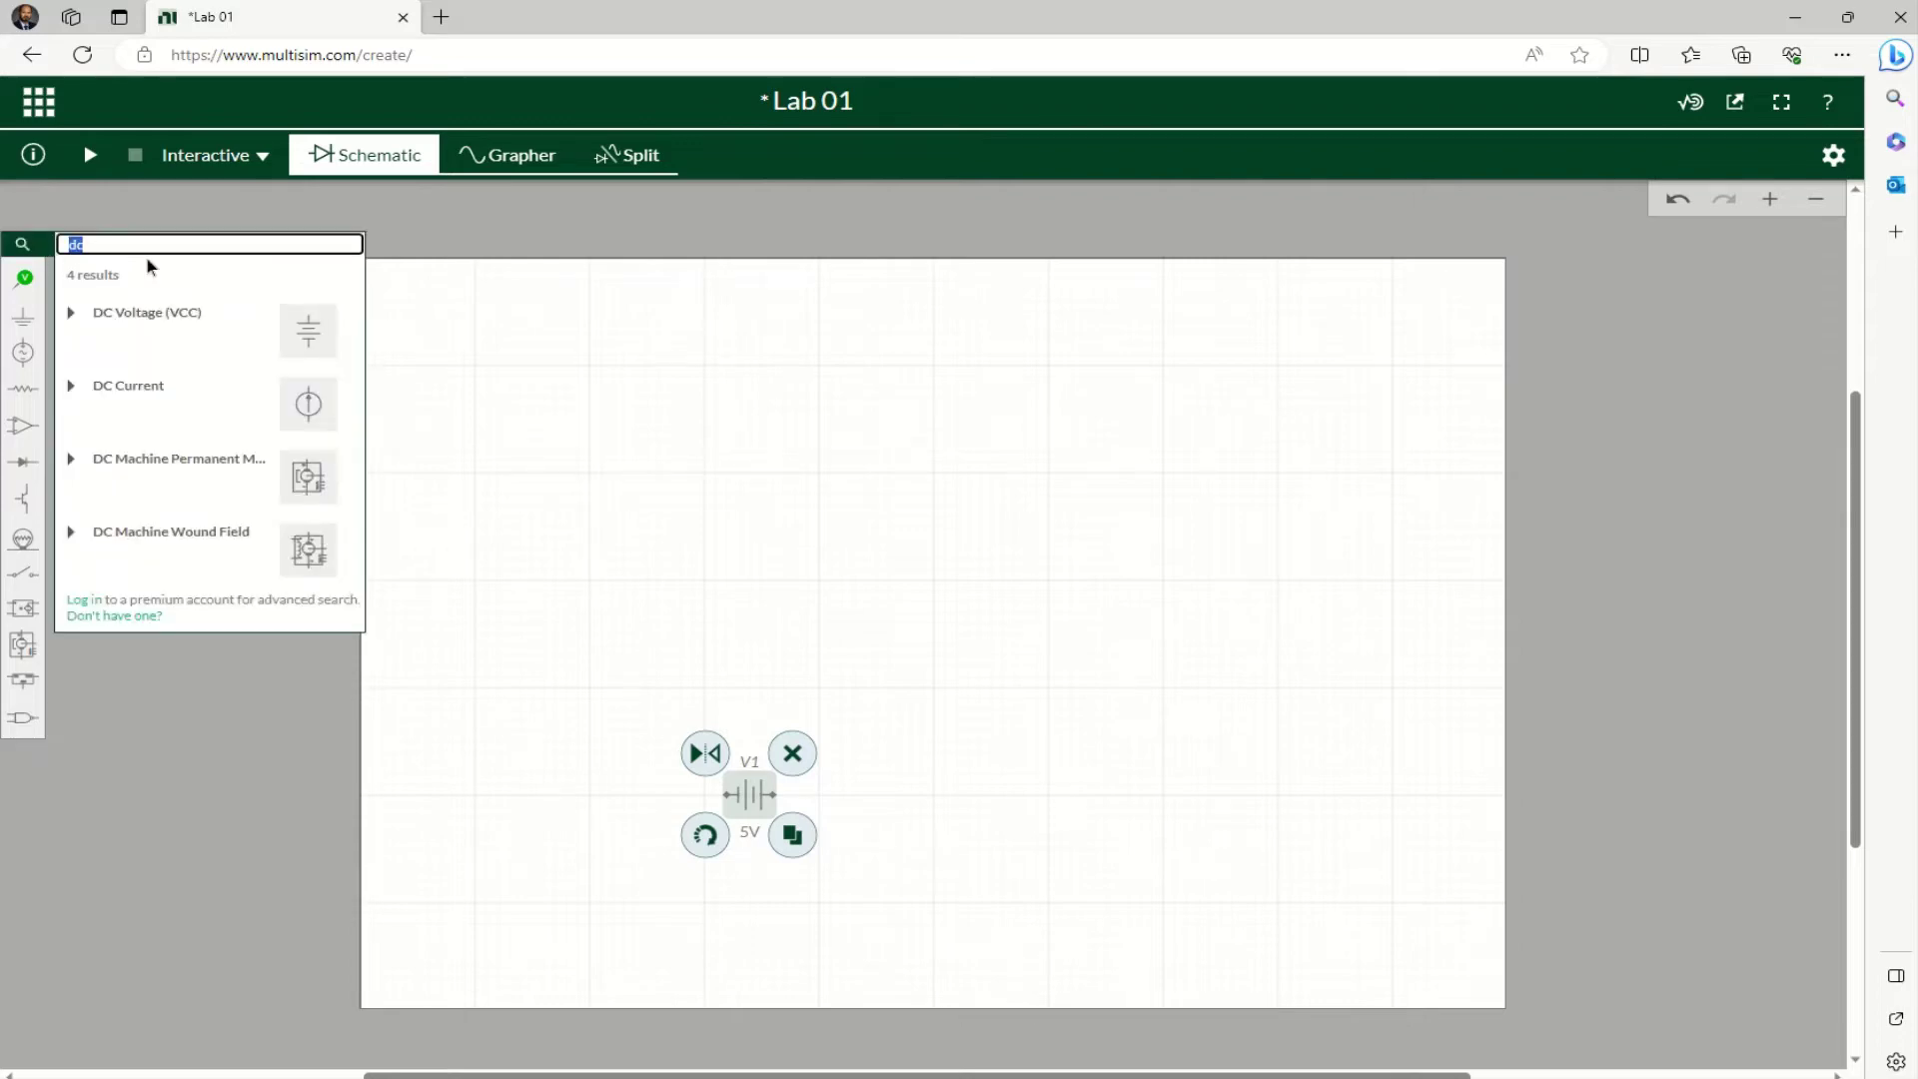
pyautogui.write('resi')
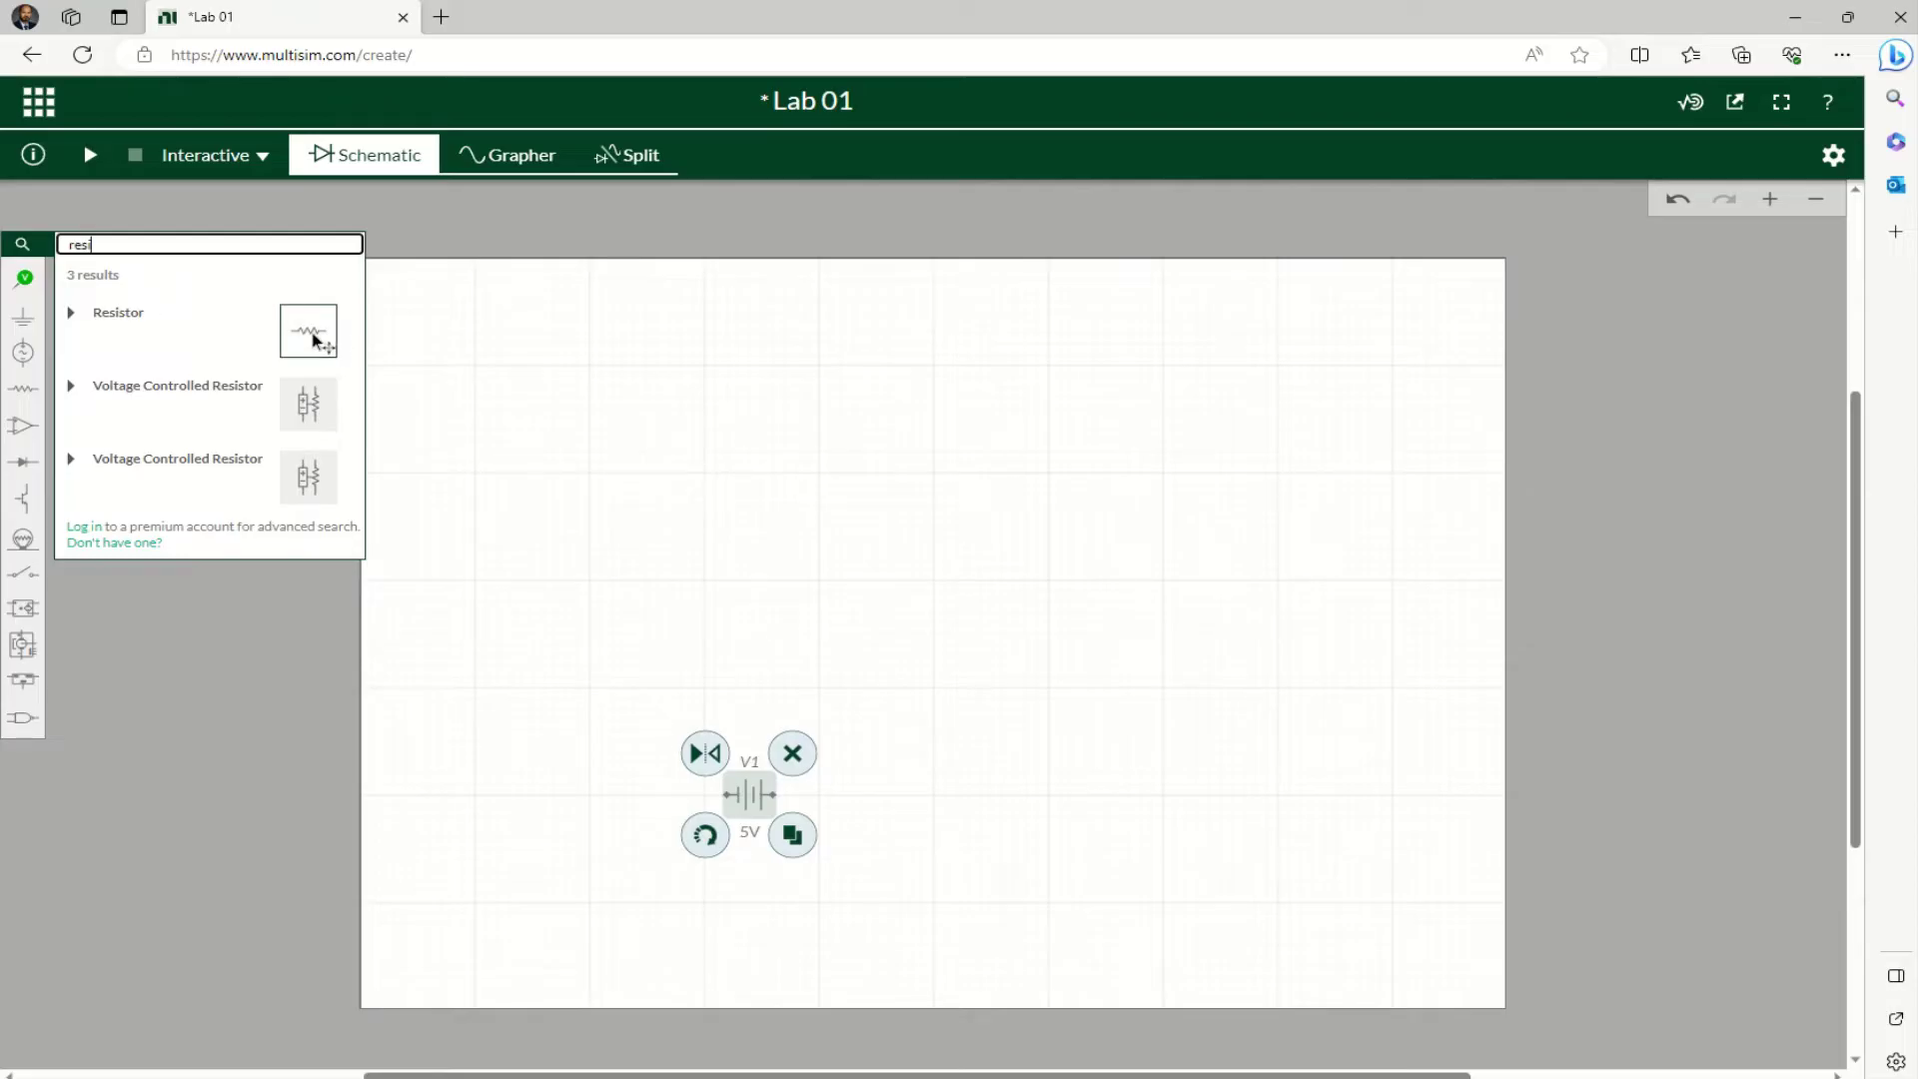
pyautogui.click(313, 340)
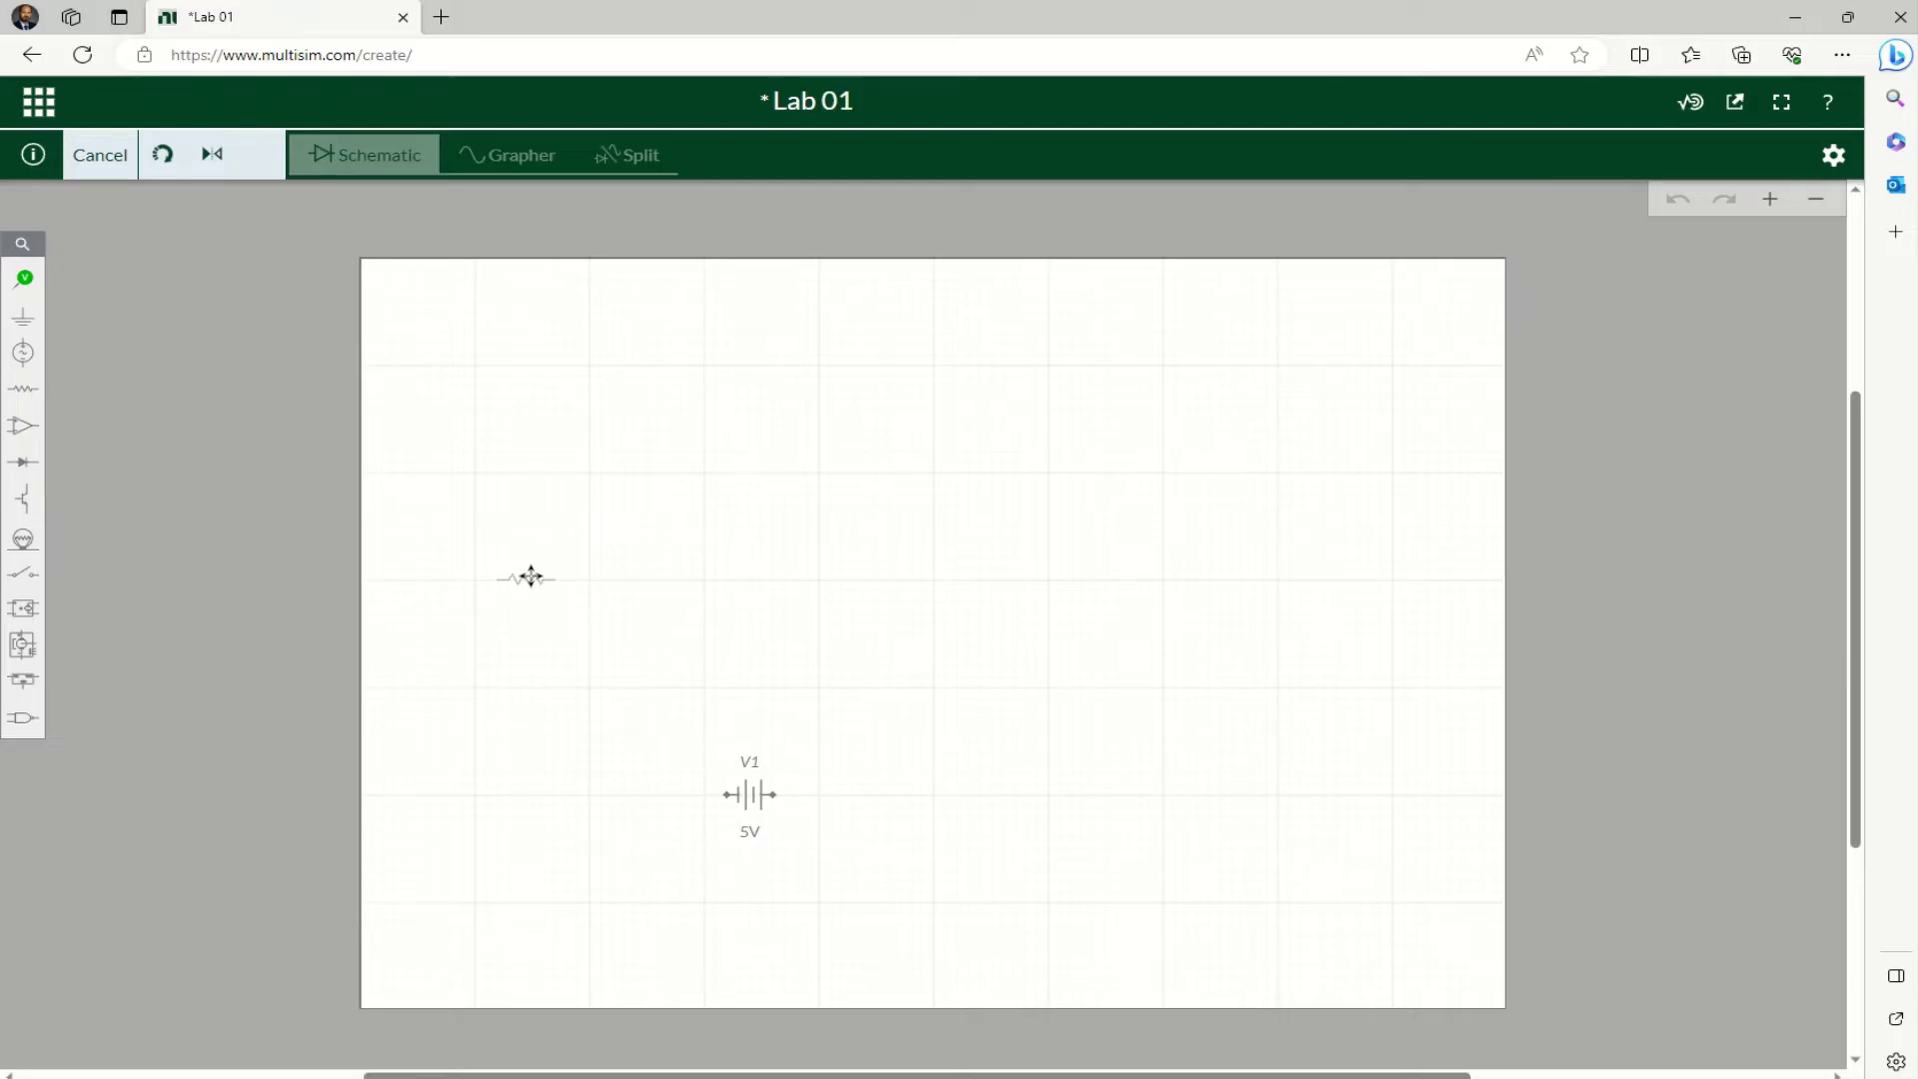
pyautogui.click(531, 577)
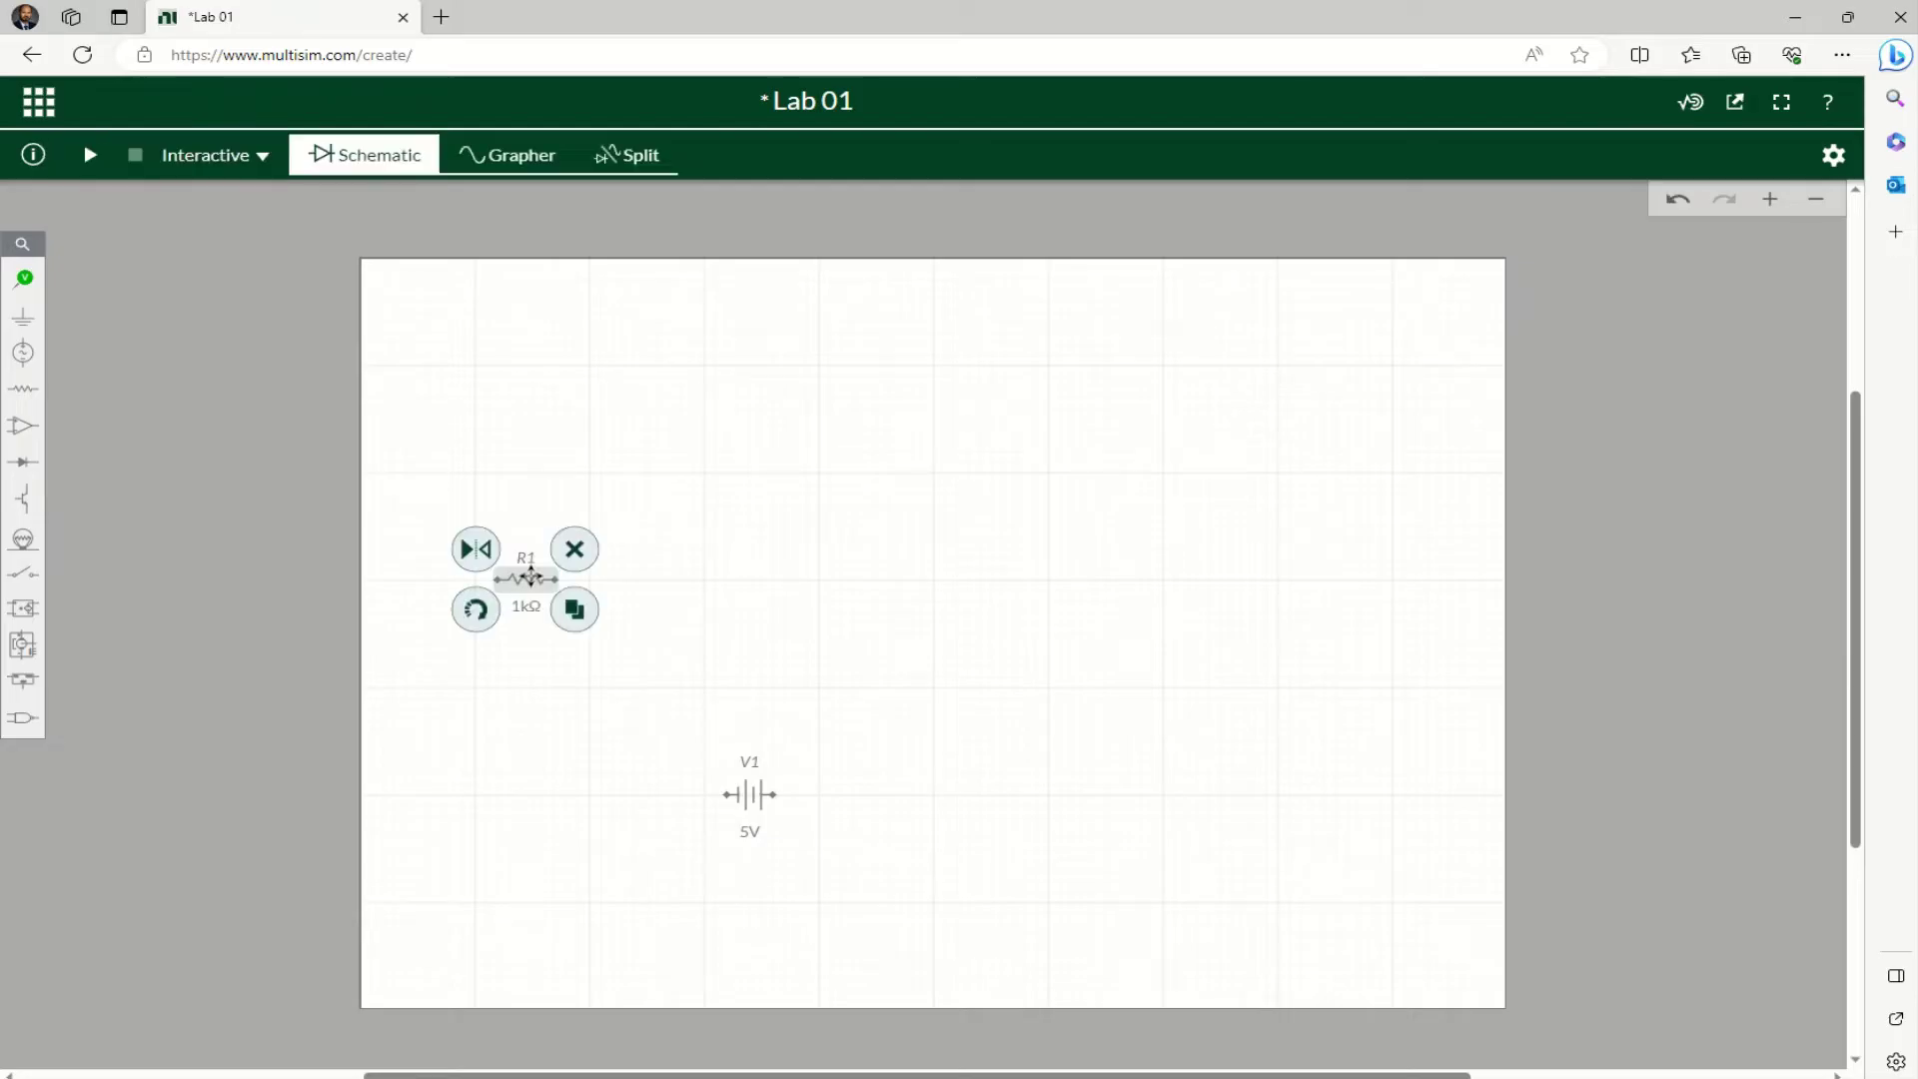
# Duplicate R1 twice to place R2 near the top centre and R3 below it
pyautogui.click(575, 609)
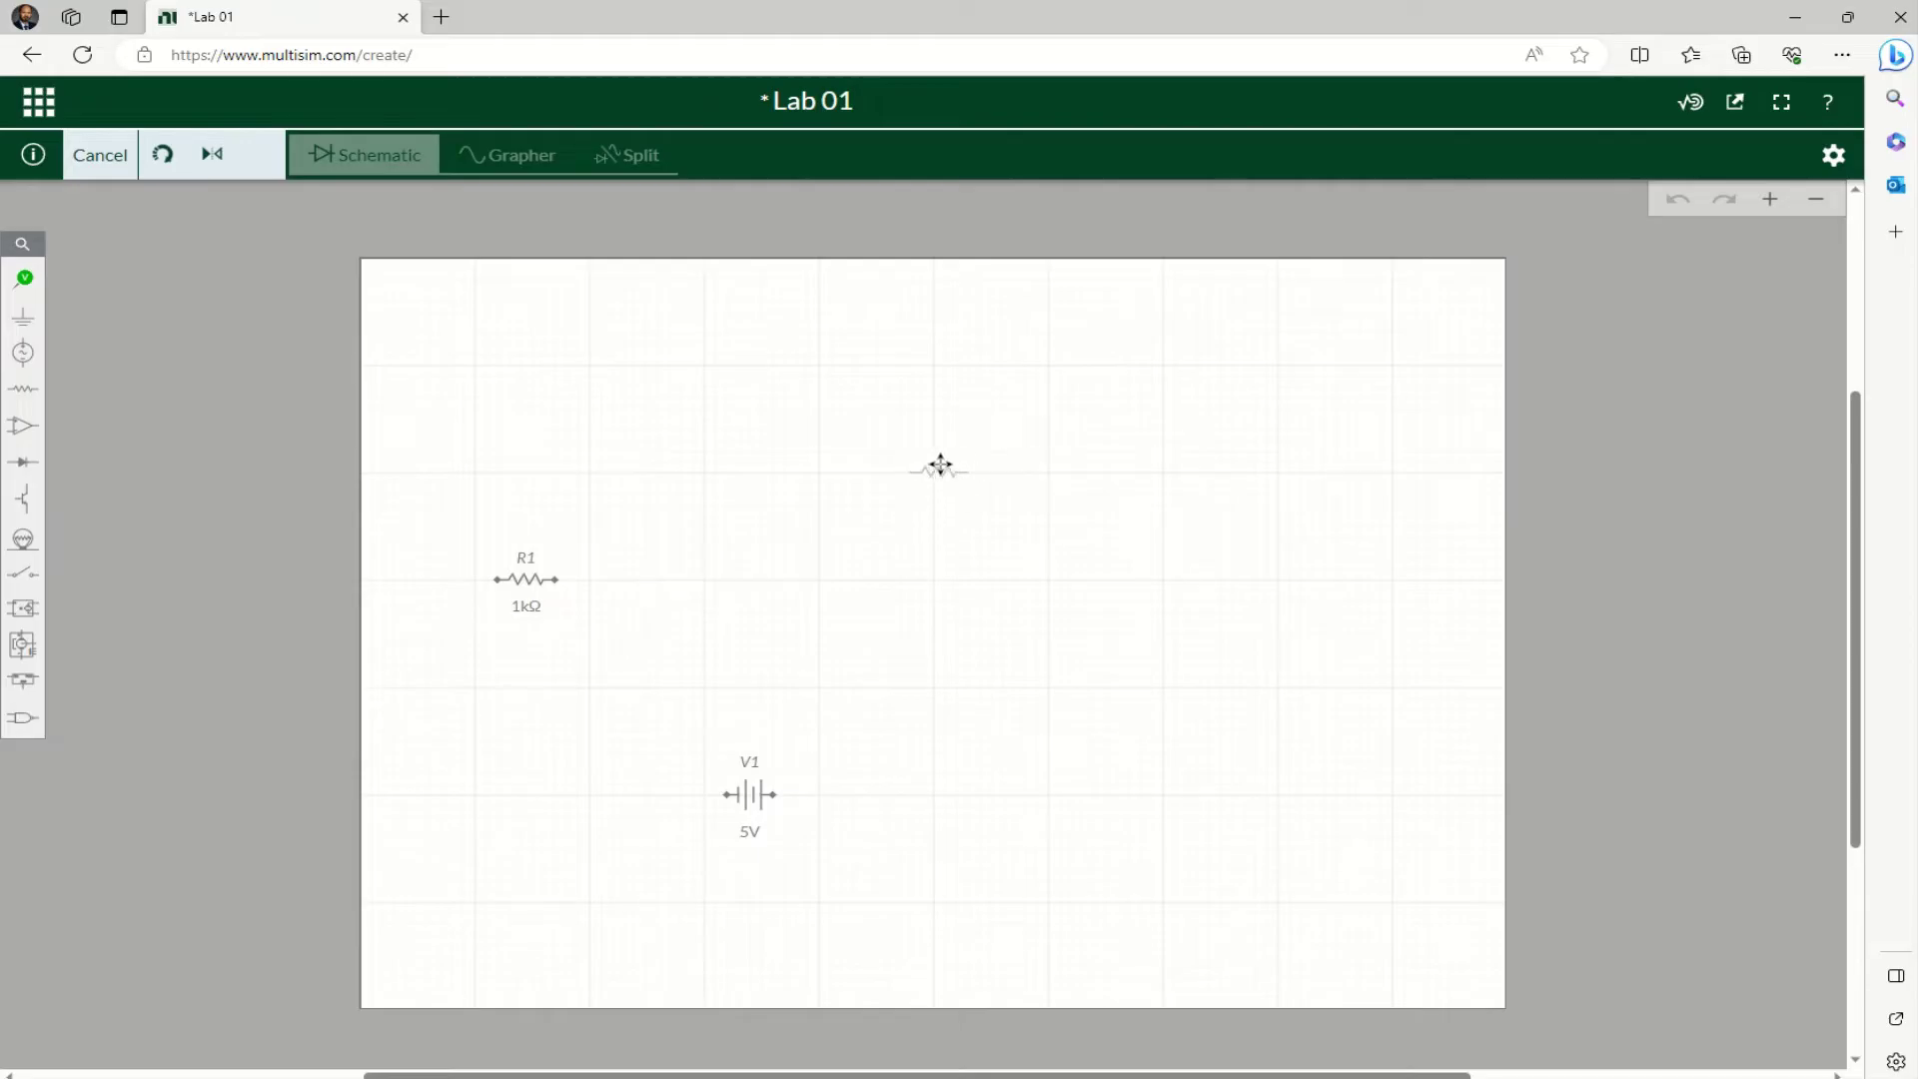
pyautogui.click(943, 466)
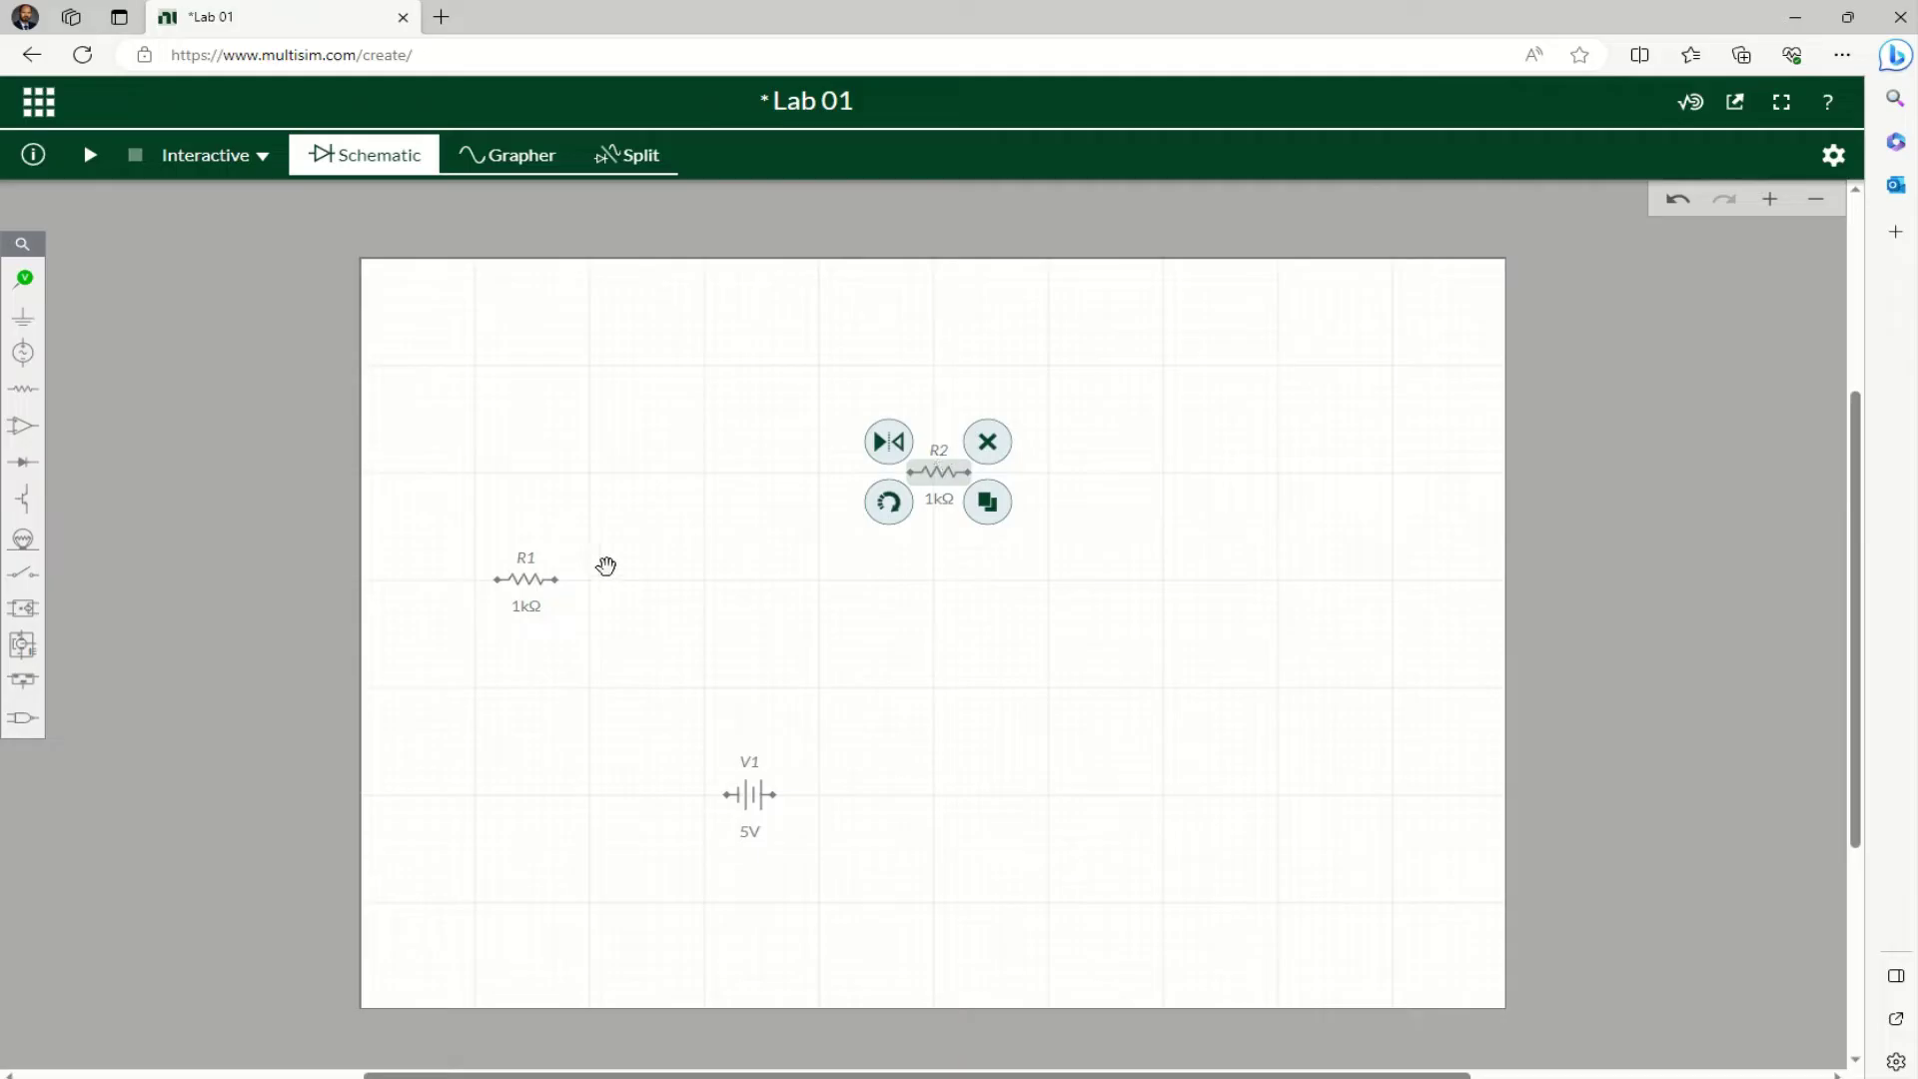
pyautogui.click(987, 505)
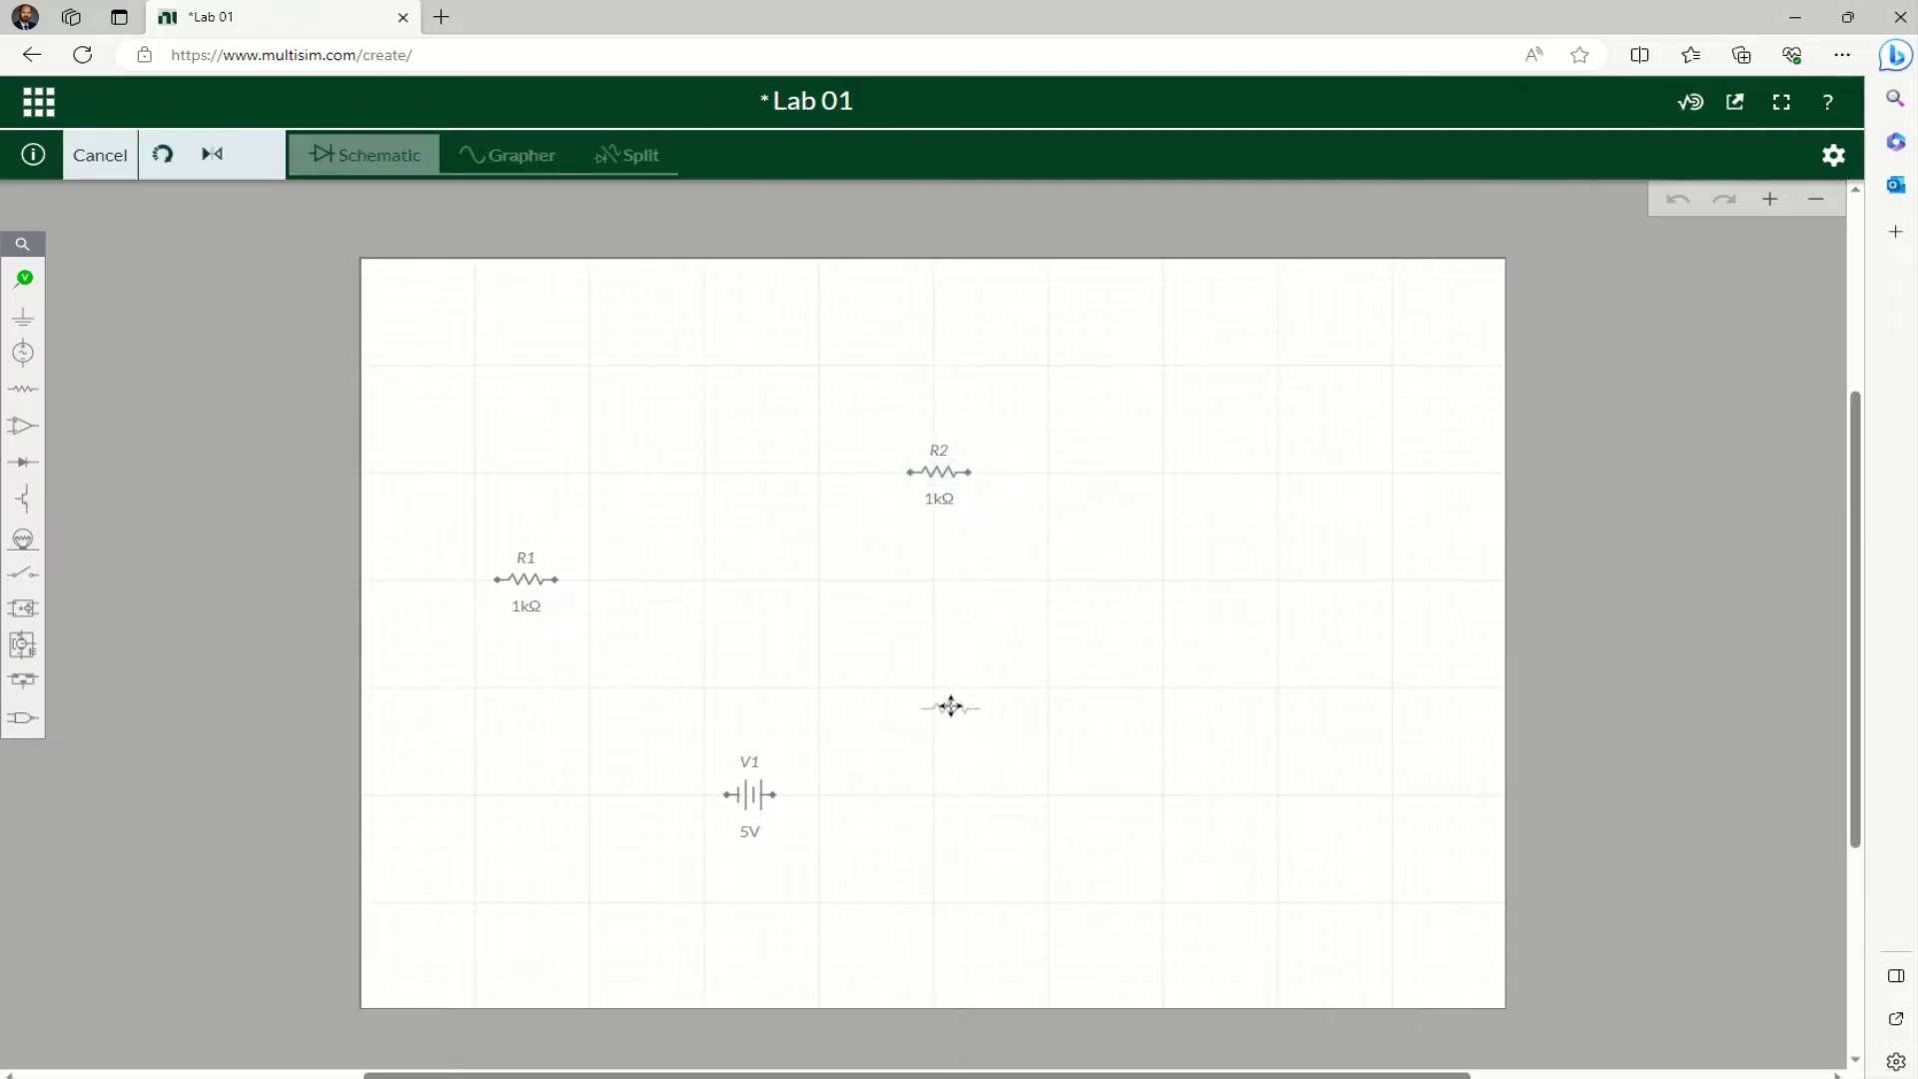
pyautogui.click(940, 689)
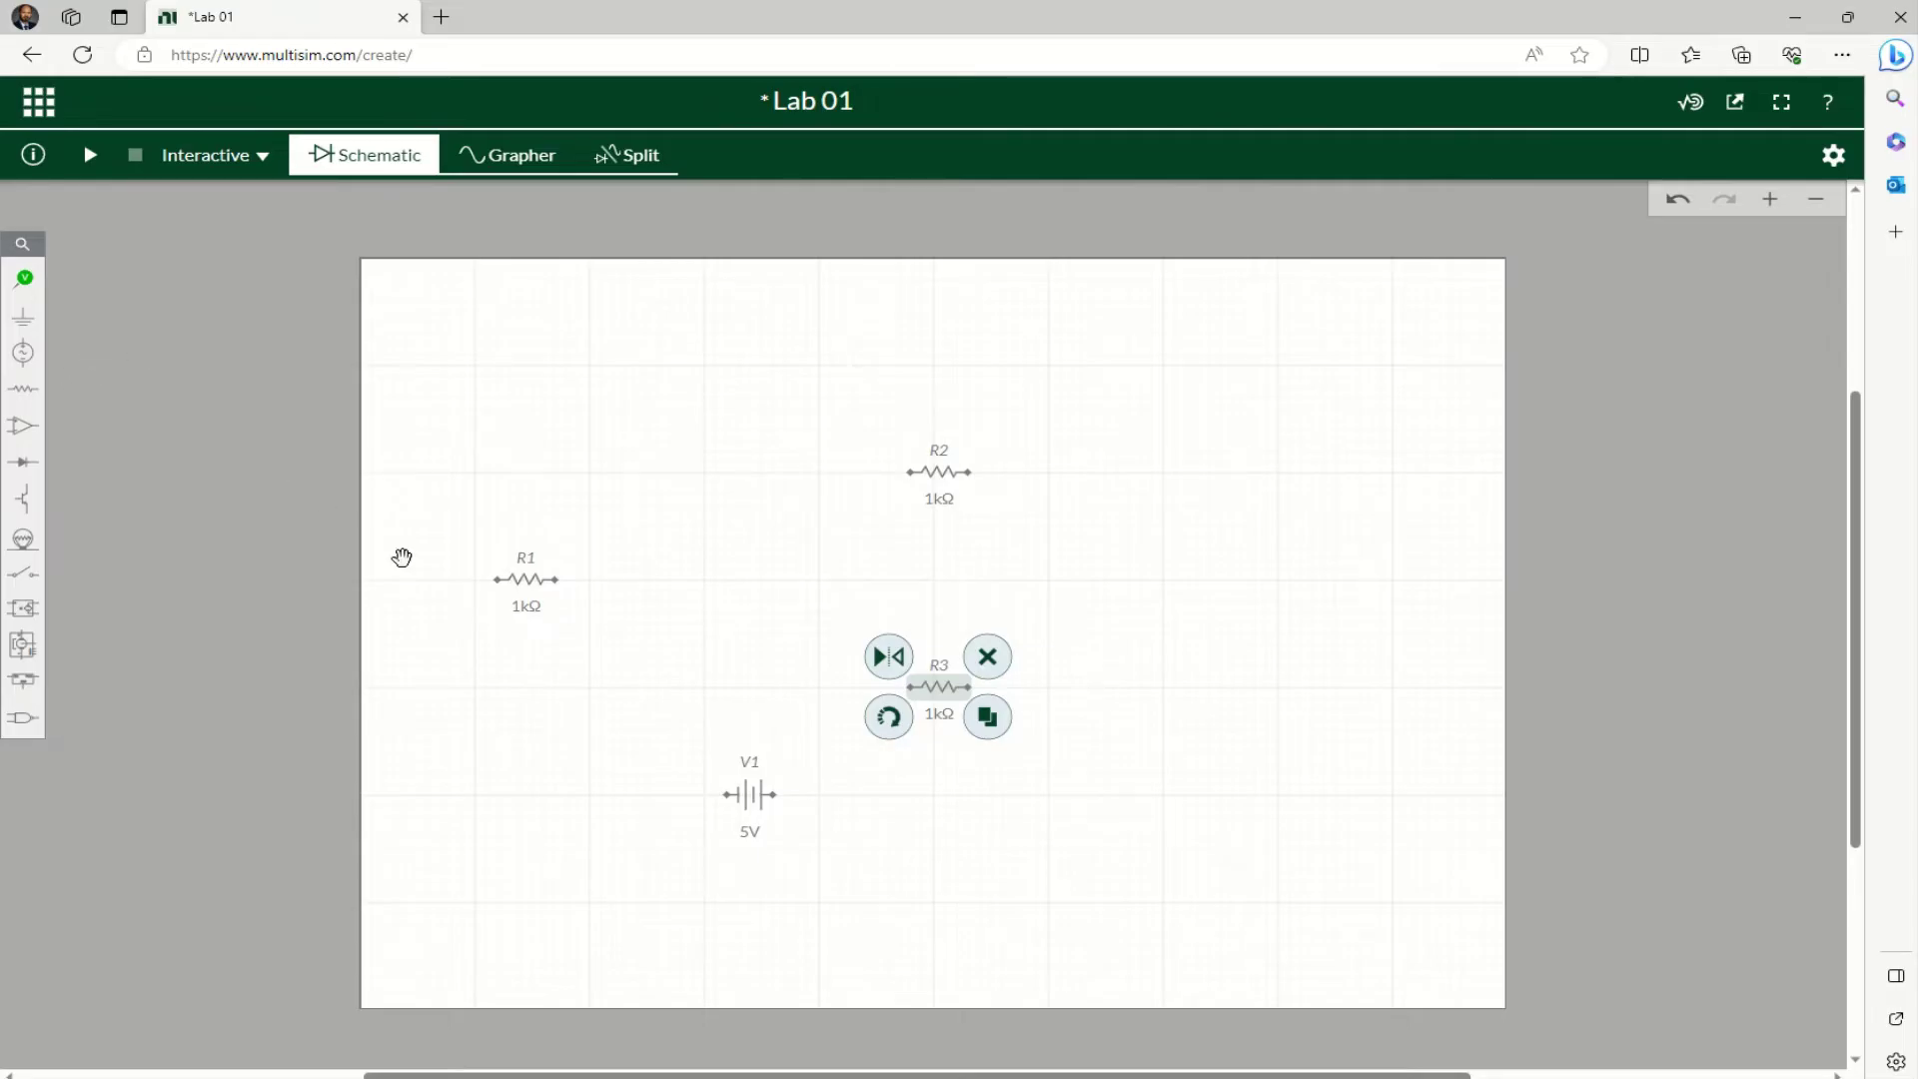
pyautogui.click(489, 698)
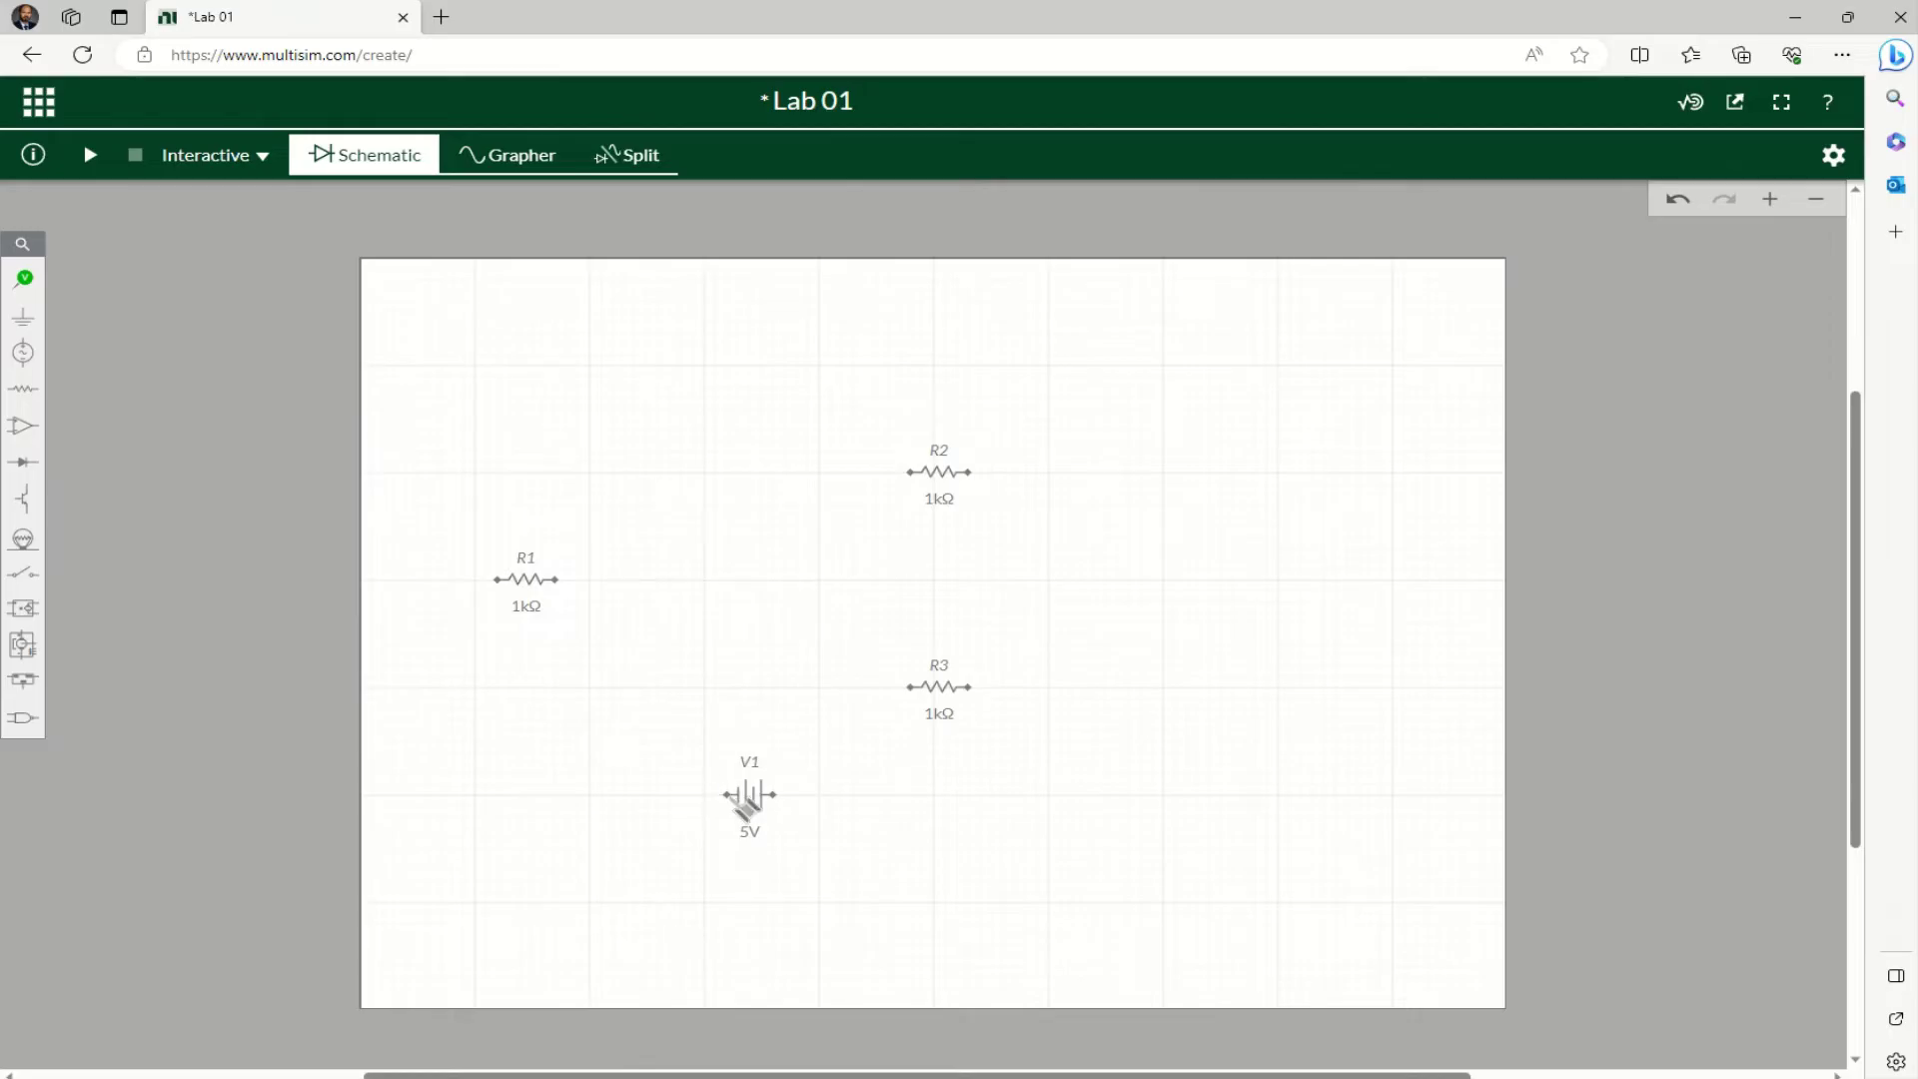
# Wire V1's left terminal around the left side up to R1's left terminal
pyautogui.click(726, 794)
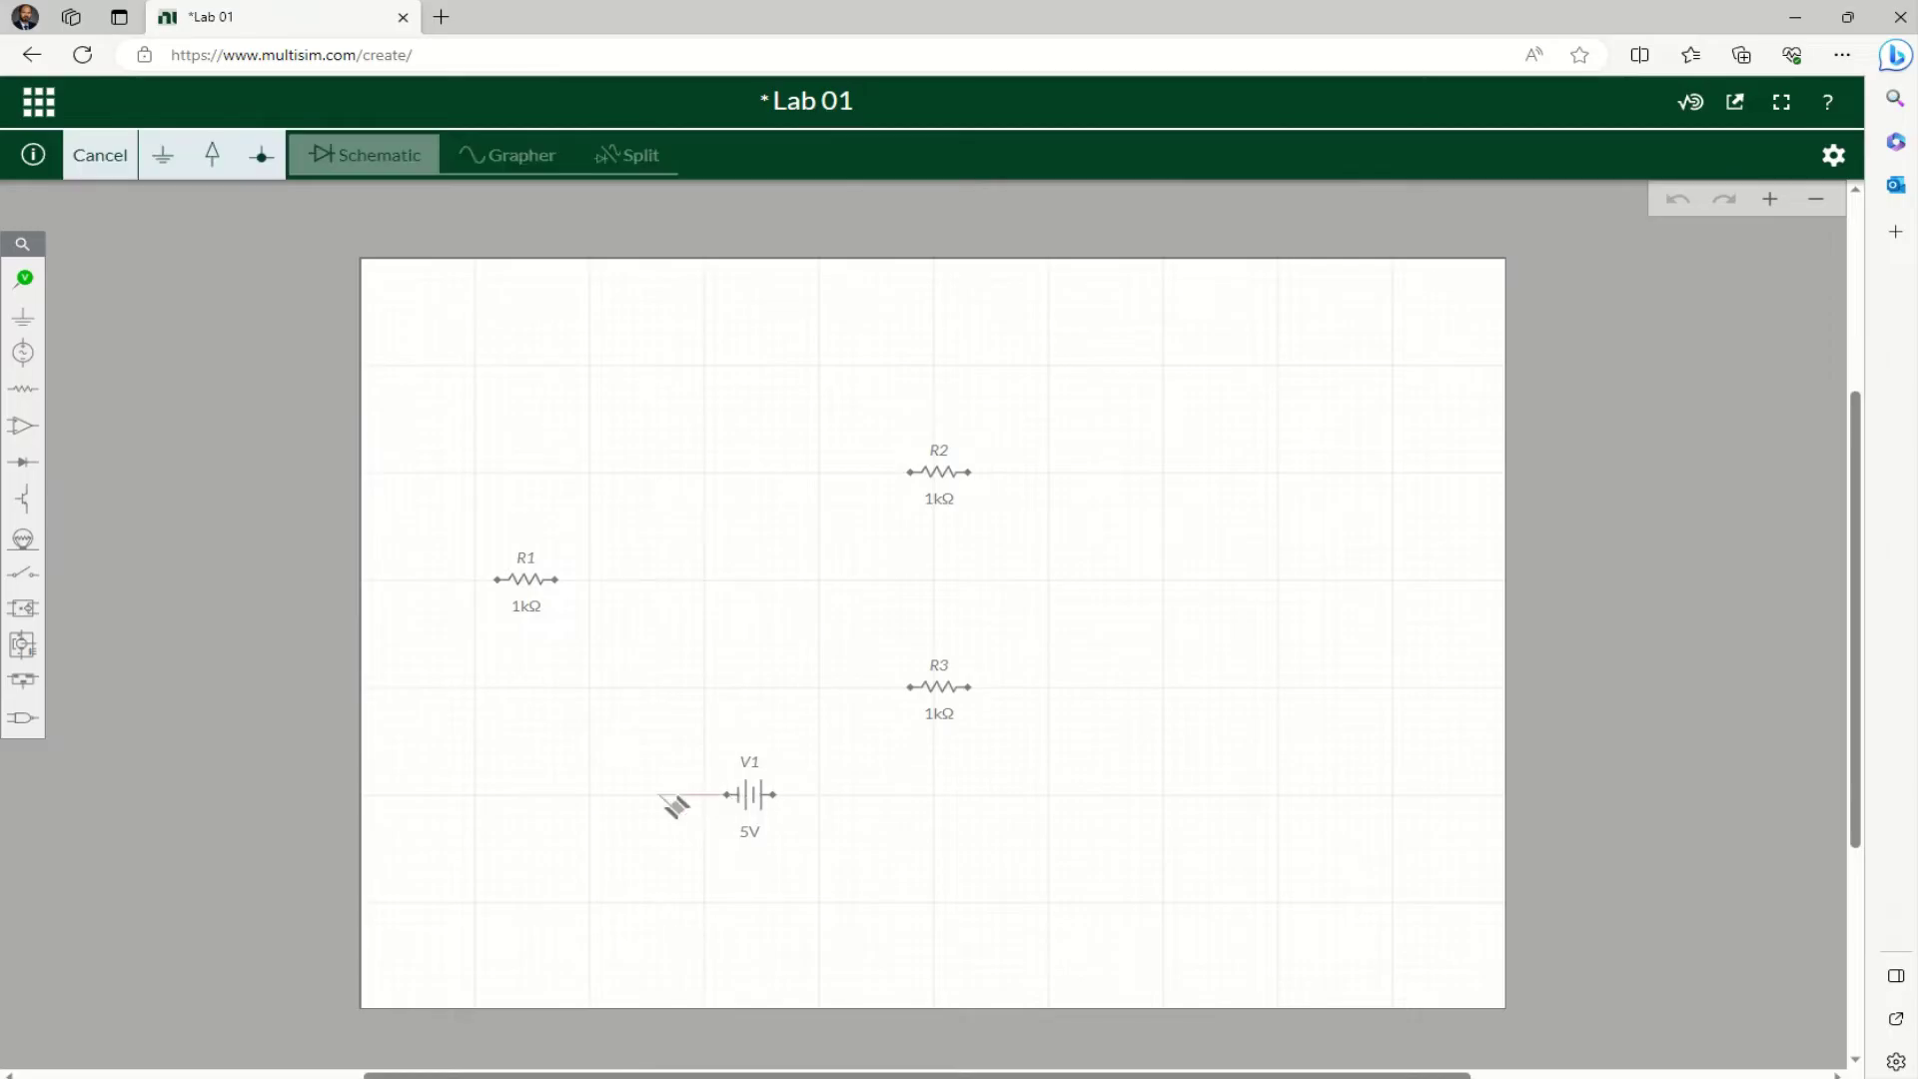
pyautogui.click(396, 794)
pyautogui.click(498, 581)
pyautogui.click(499, 581)
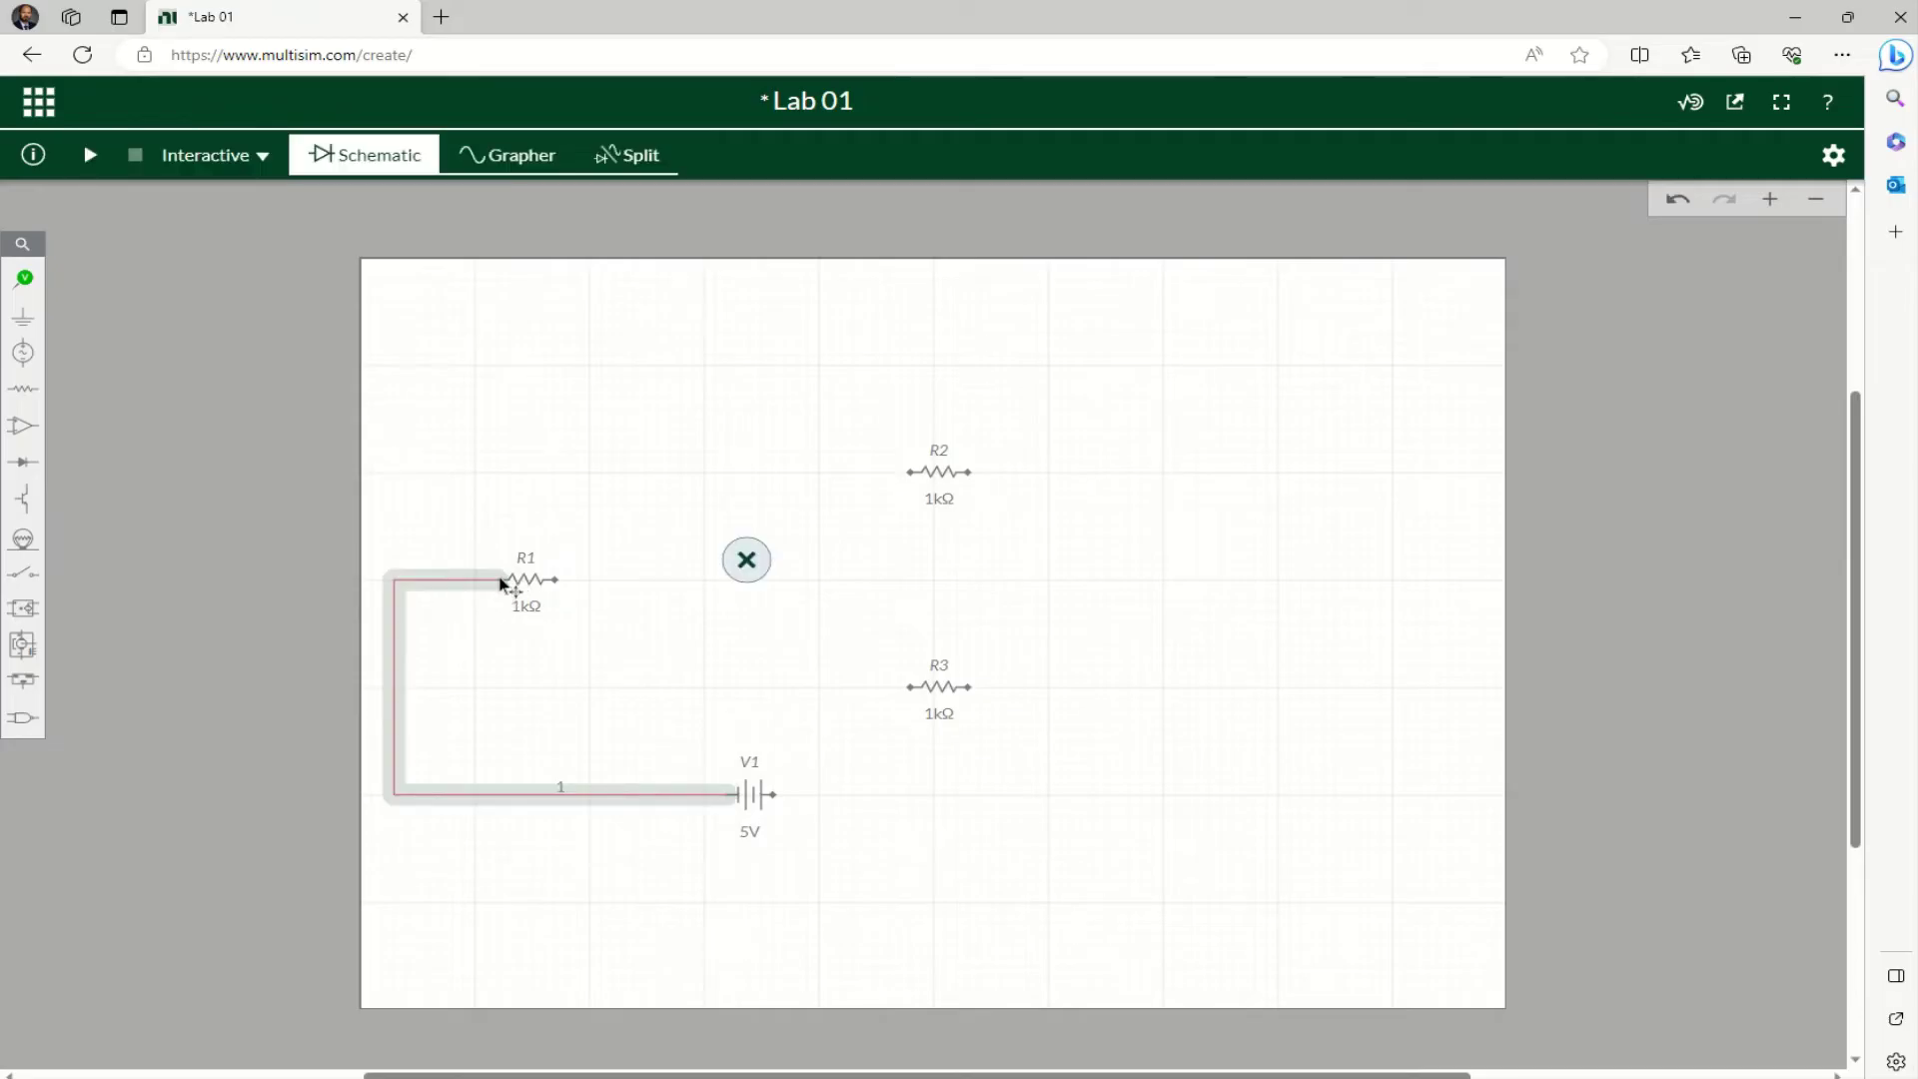
# Wire R1's right terminal to R2's left end, then begin a wire from R2's right end
pyautogui.click(558, 580)
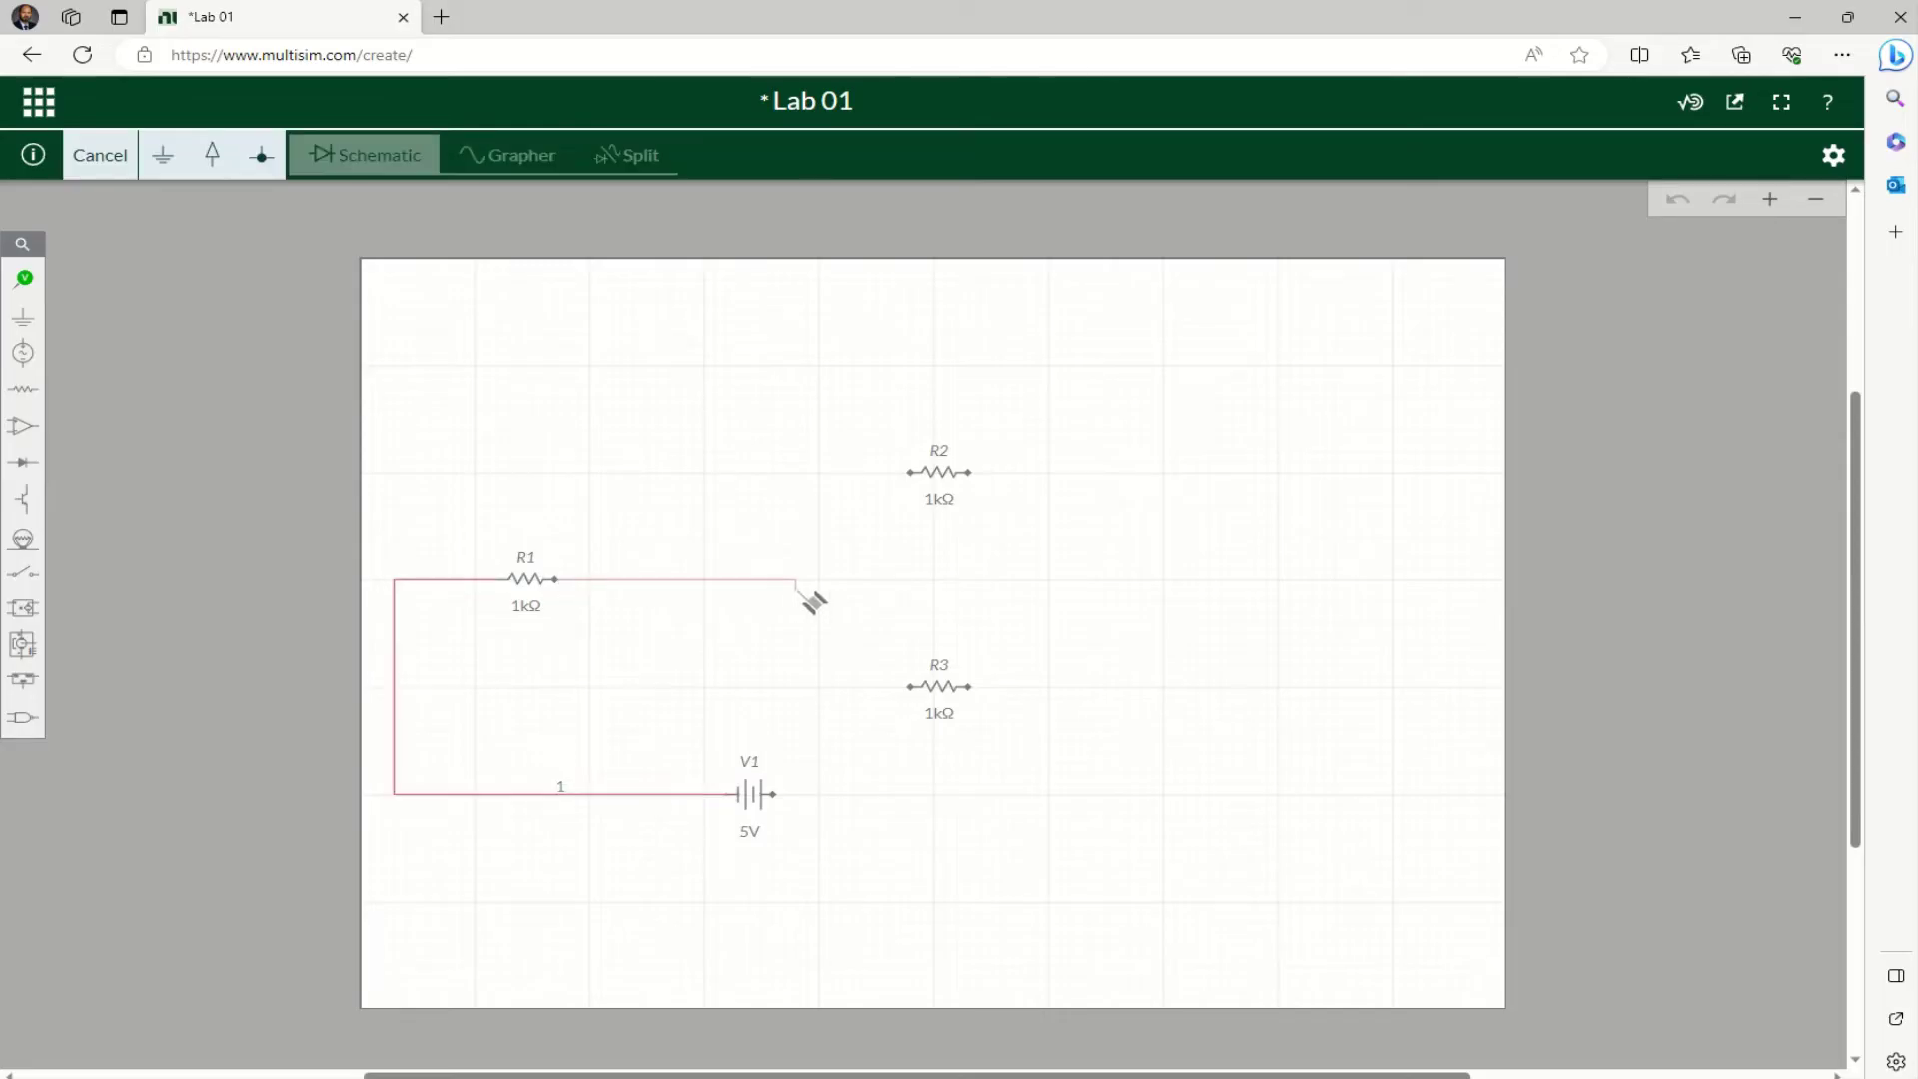
pyautogui.click(706, 580)
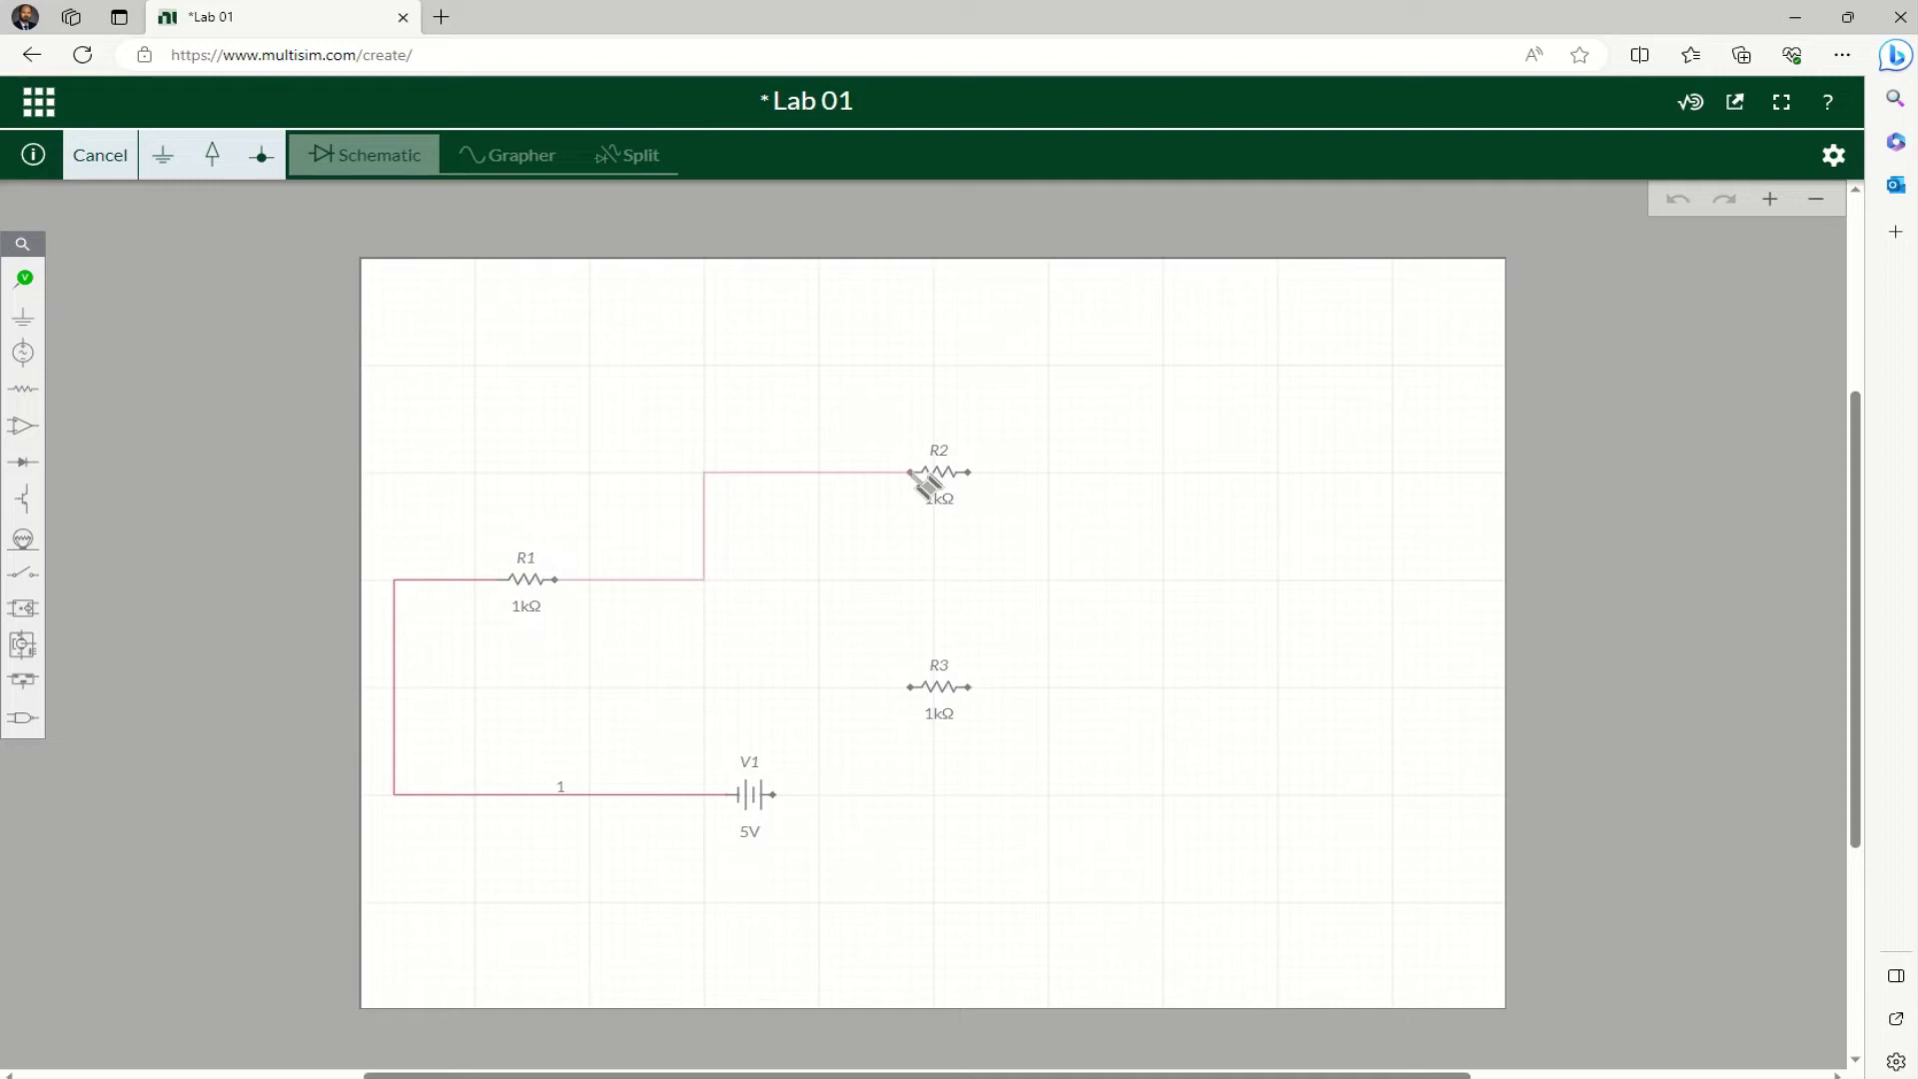
pyautogui.click(911, 472)
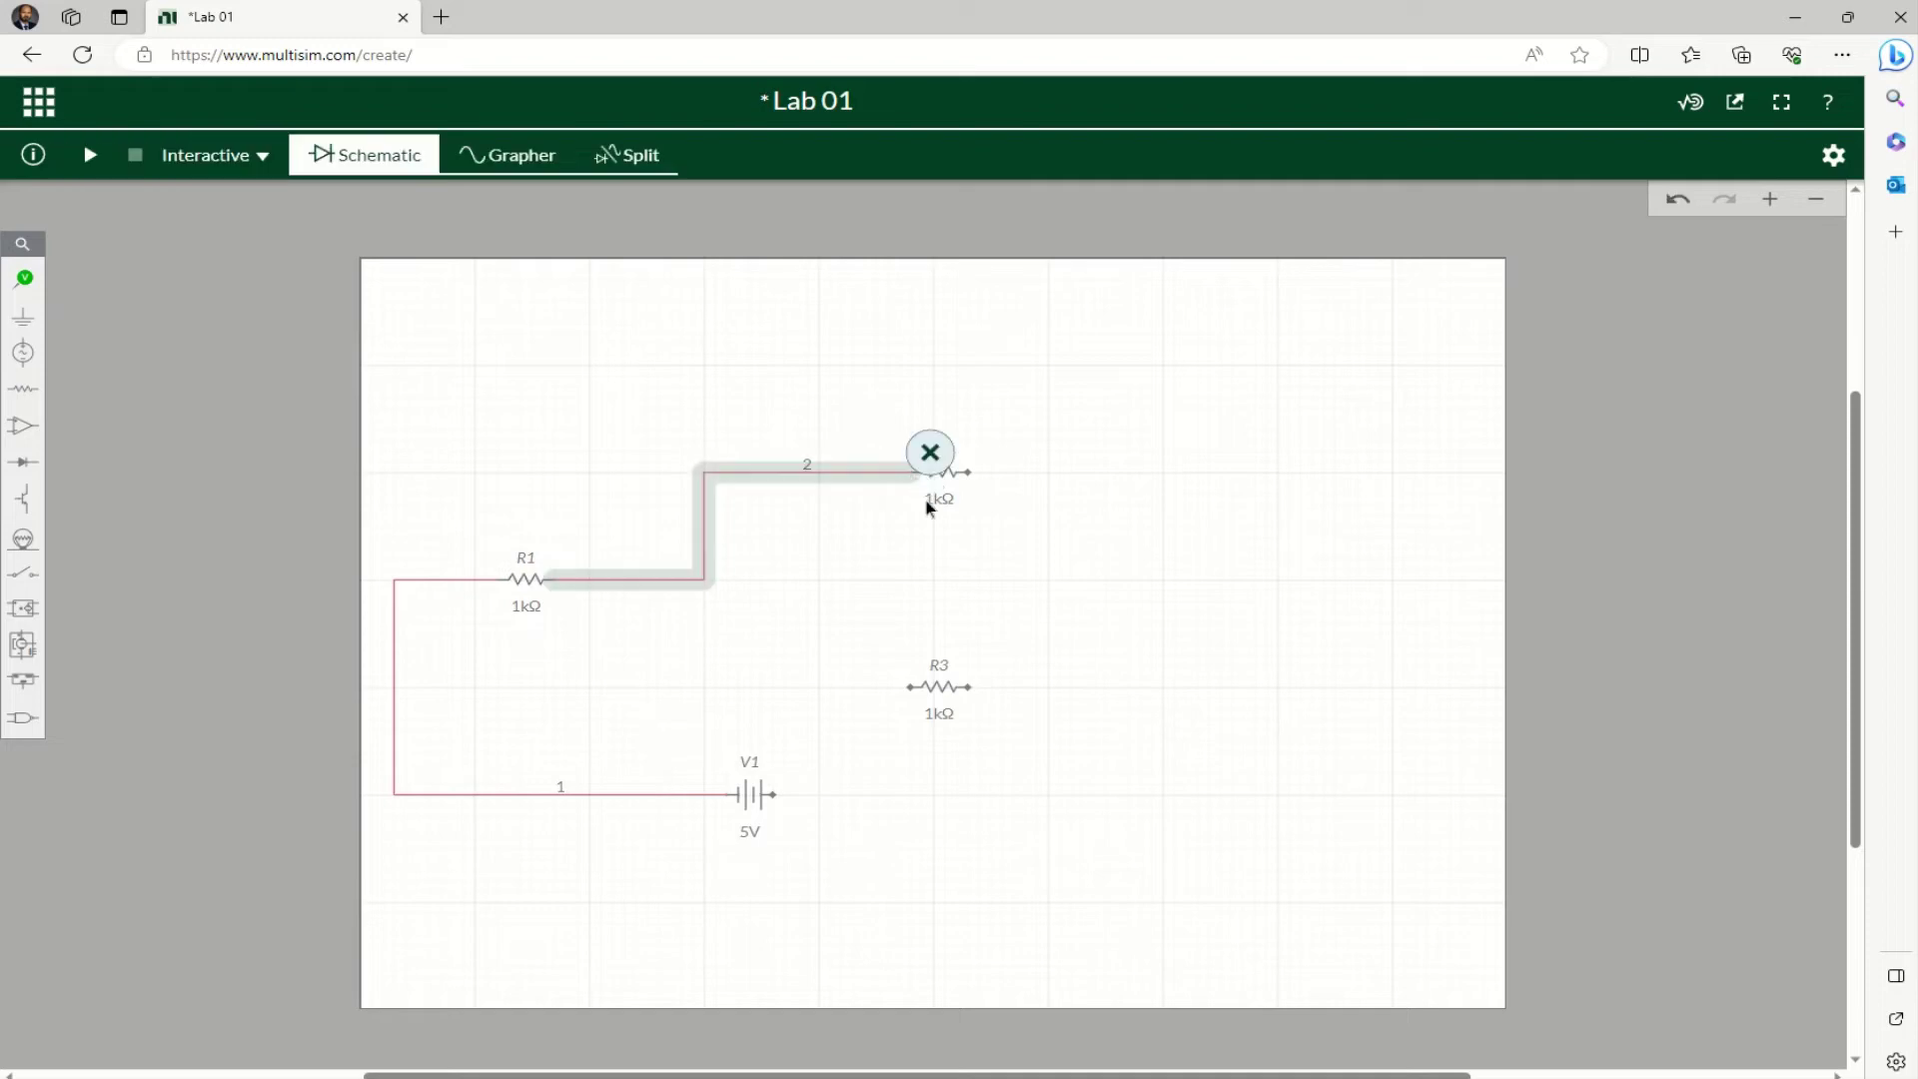
pyautogui.click(999, 480)
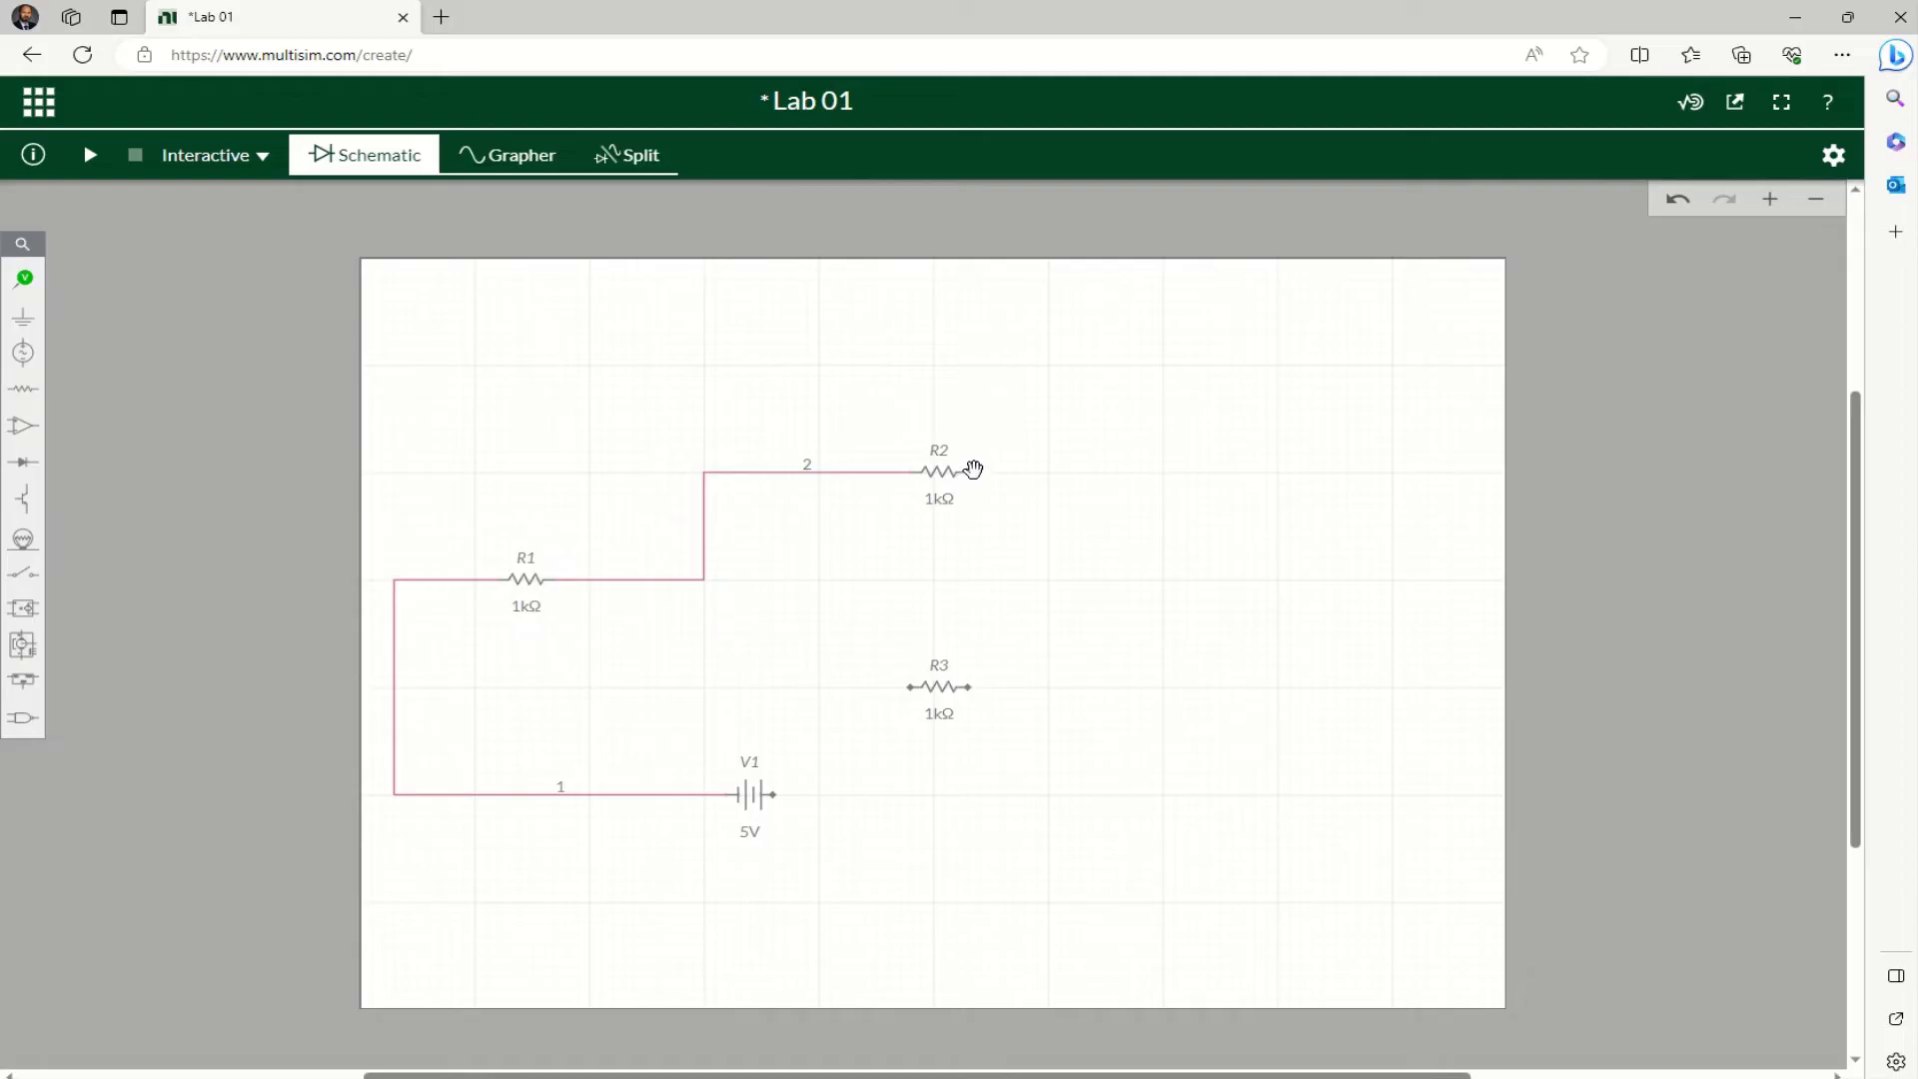
pyautogui.click(969, 472)
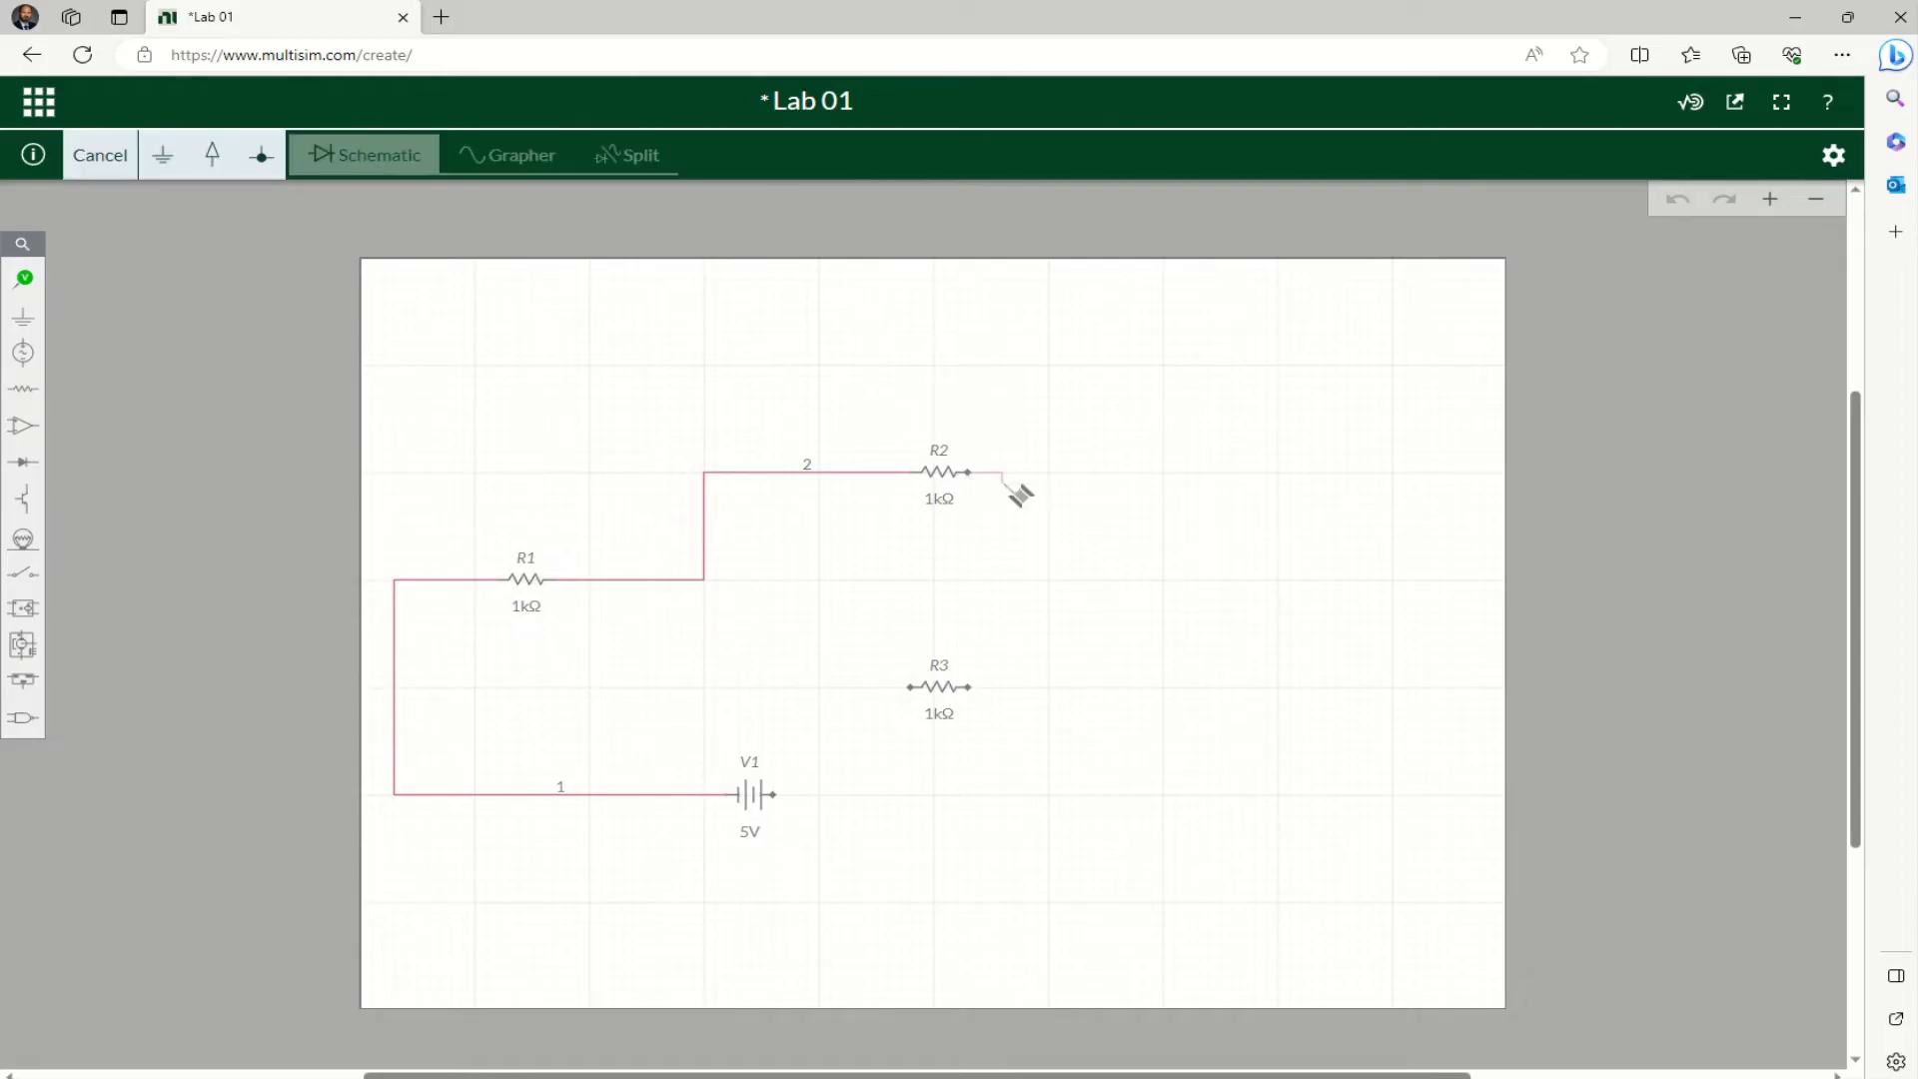
# Join R2's right end to R3's right end, and R3's left end to the R1–R2 node
pyautogui.click(968, 687)
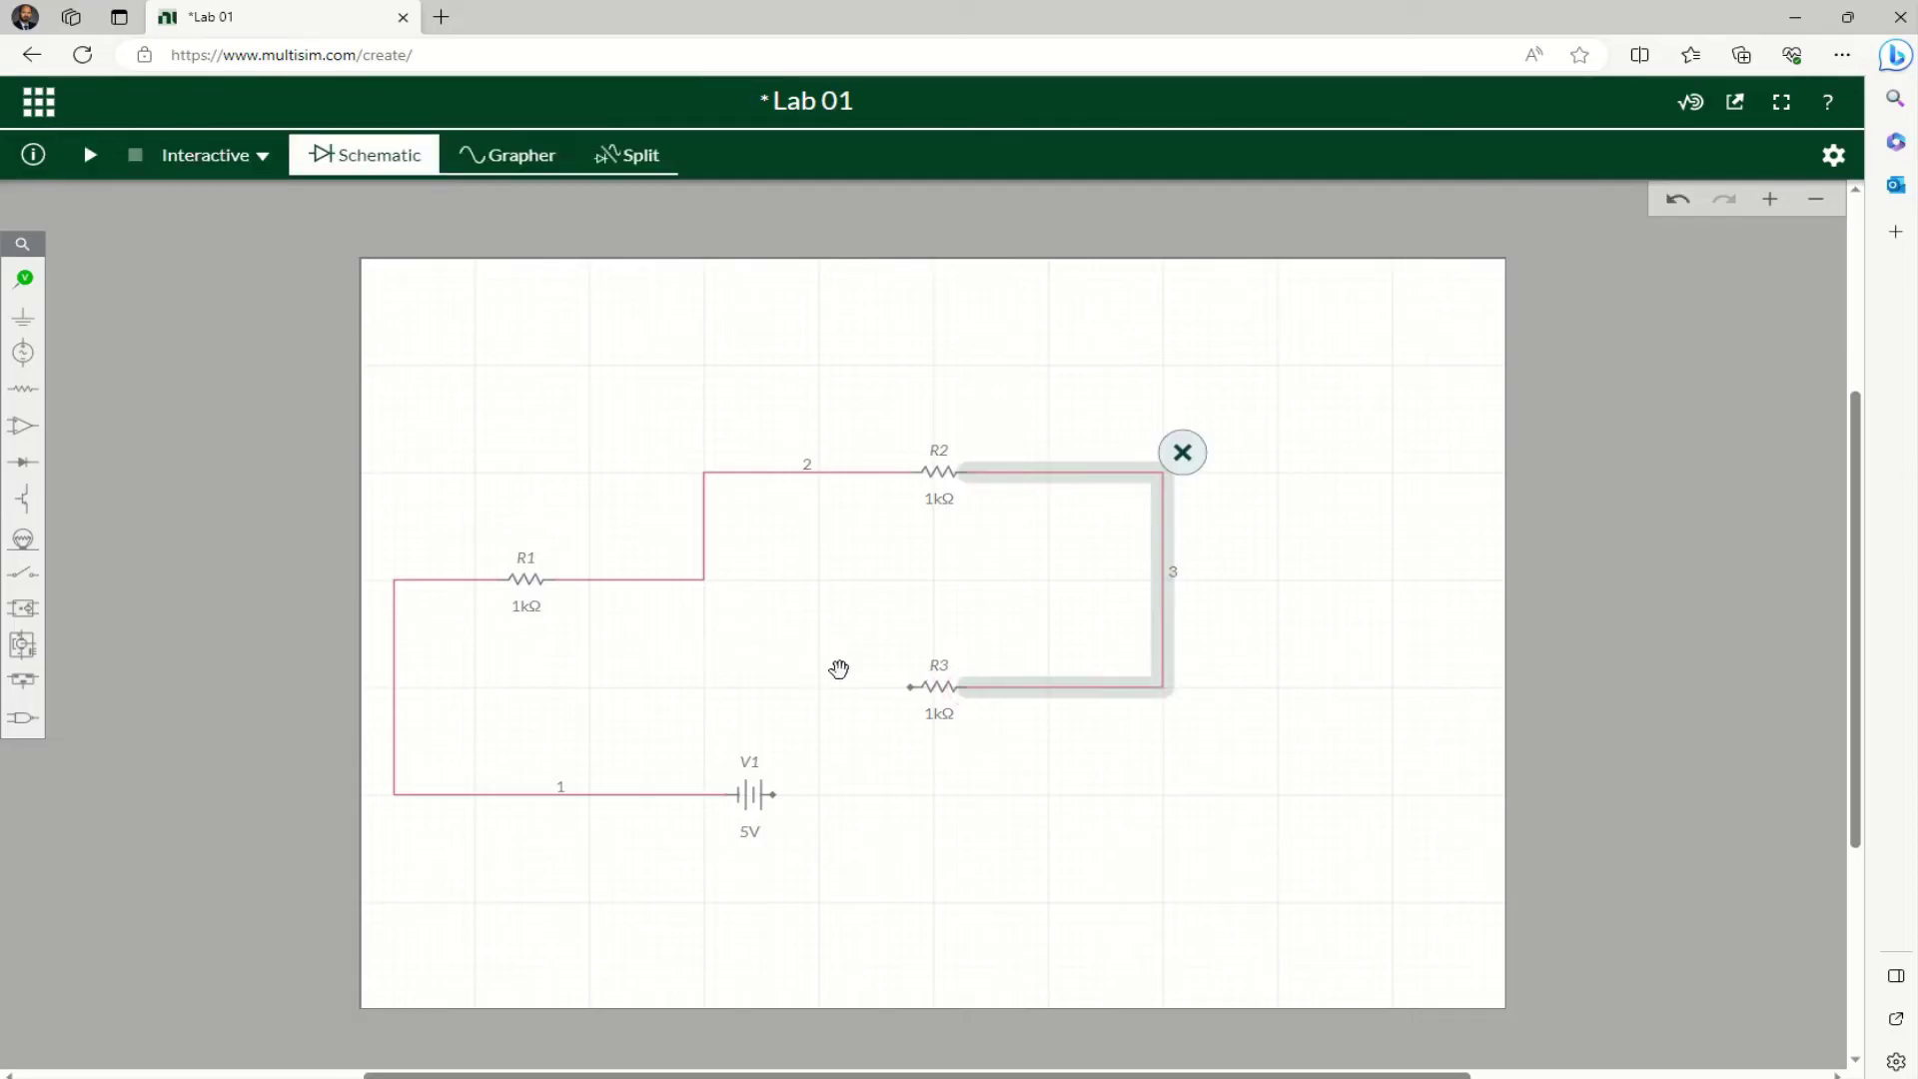
pyautogui.click(910, 687)
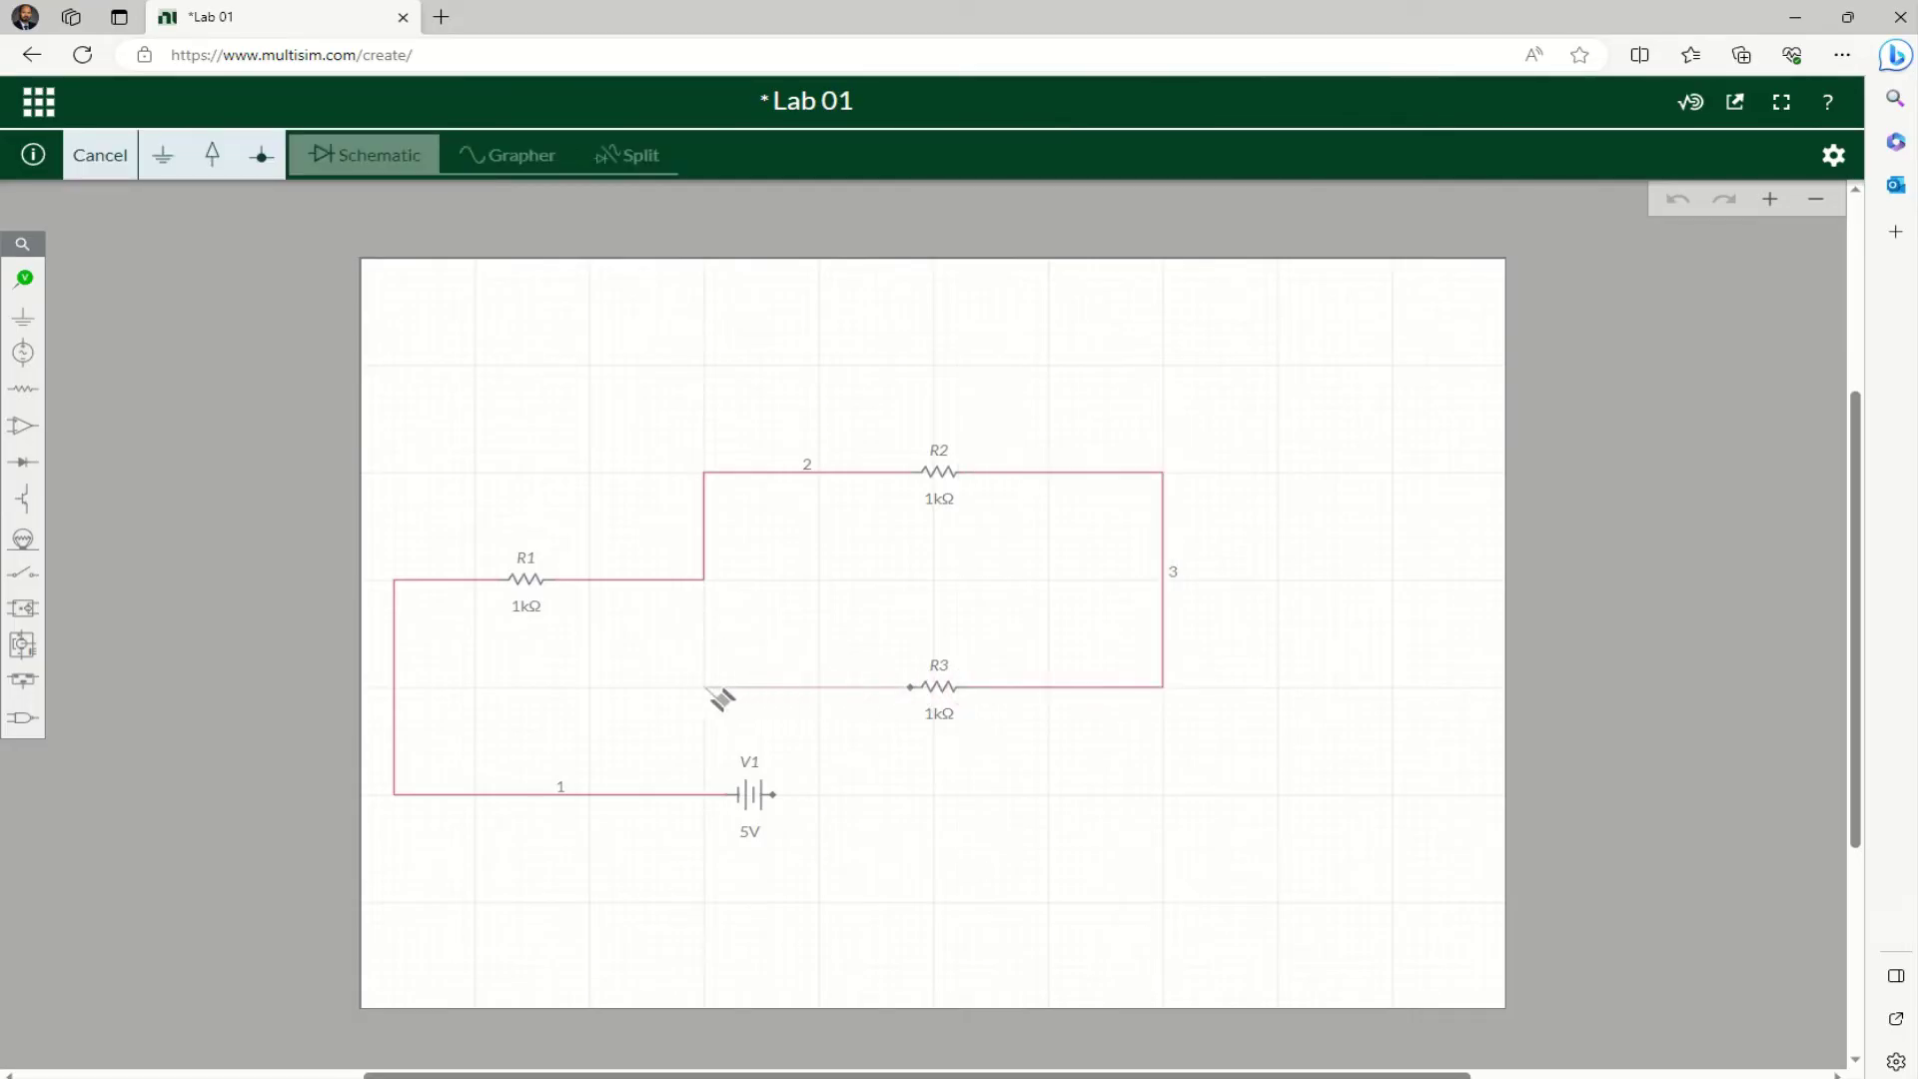
pyautogui.click(705, 581)
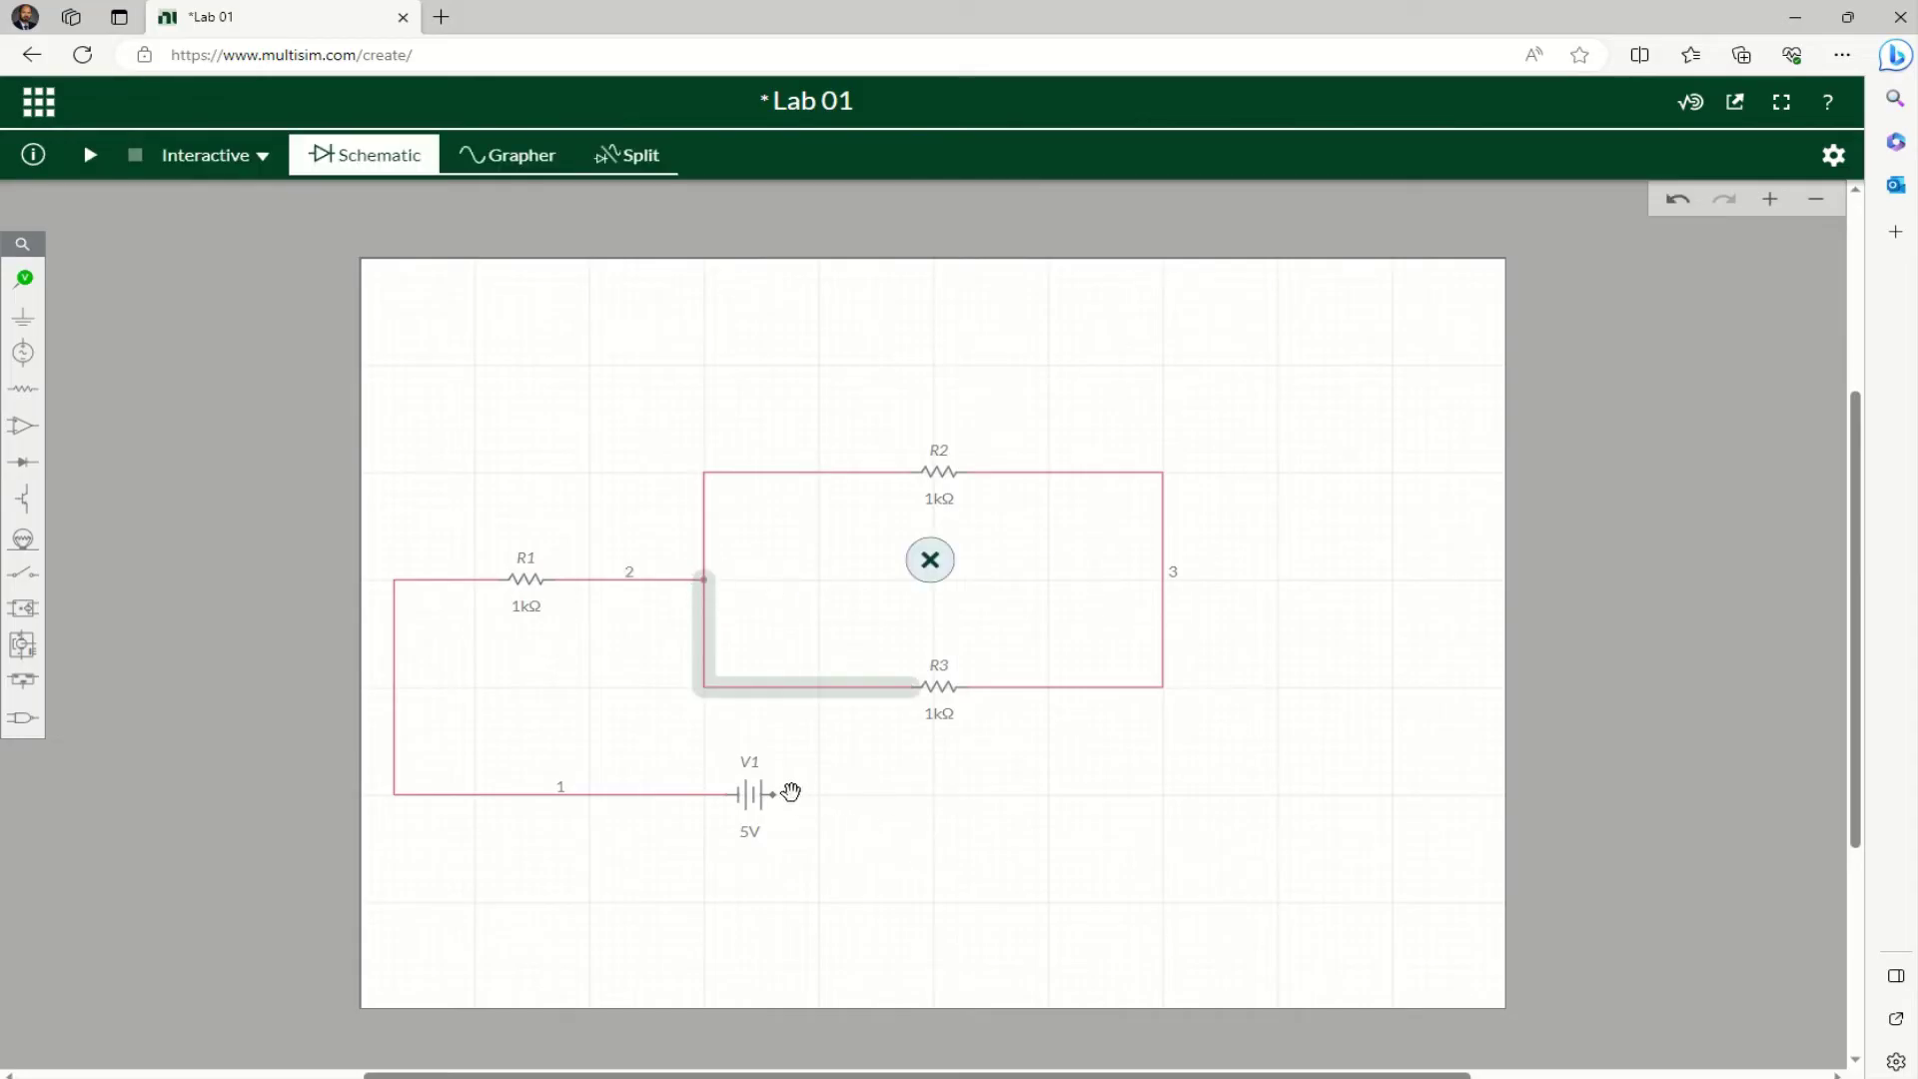
pyautogui.click(839, 812)
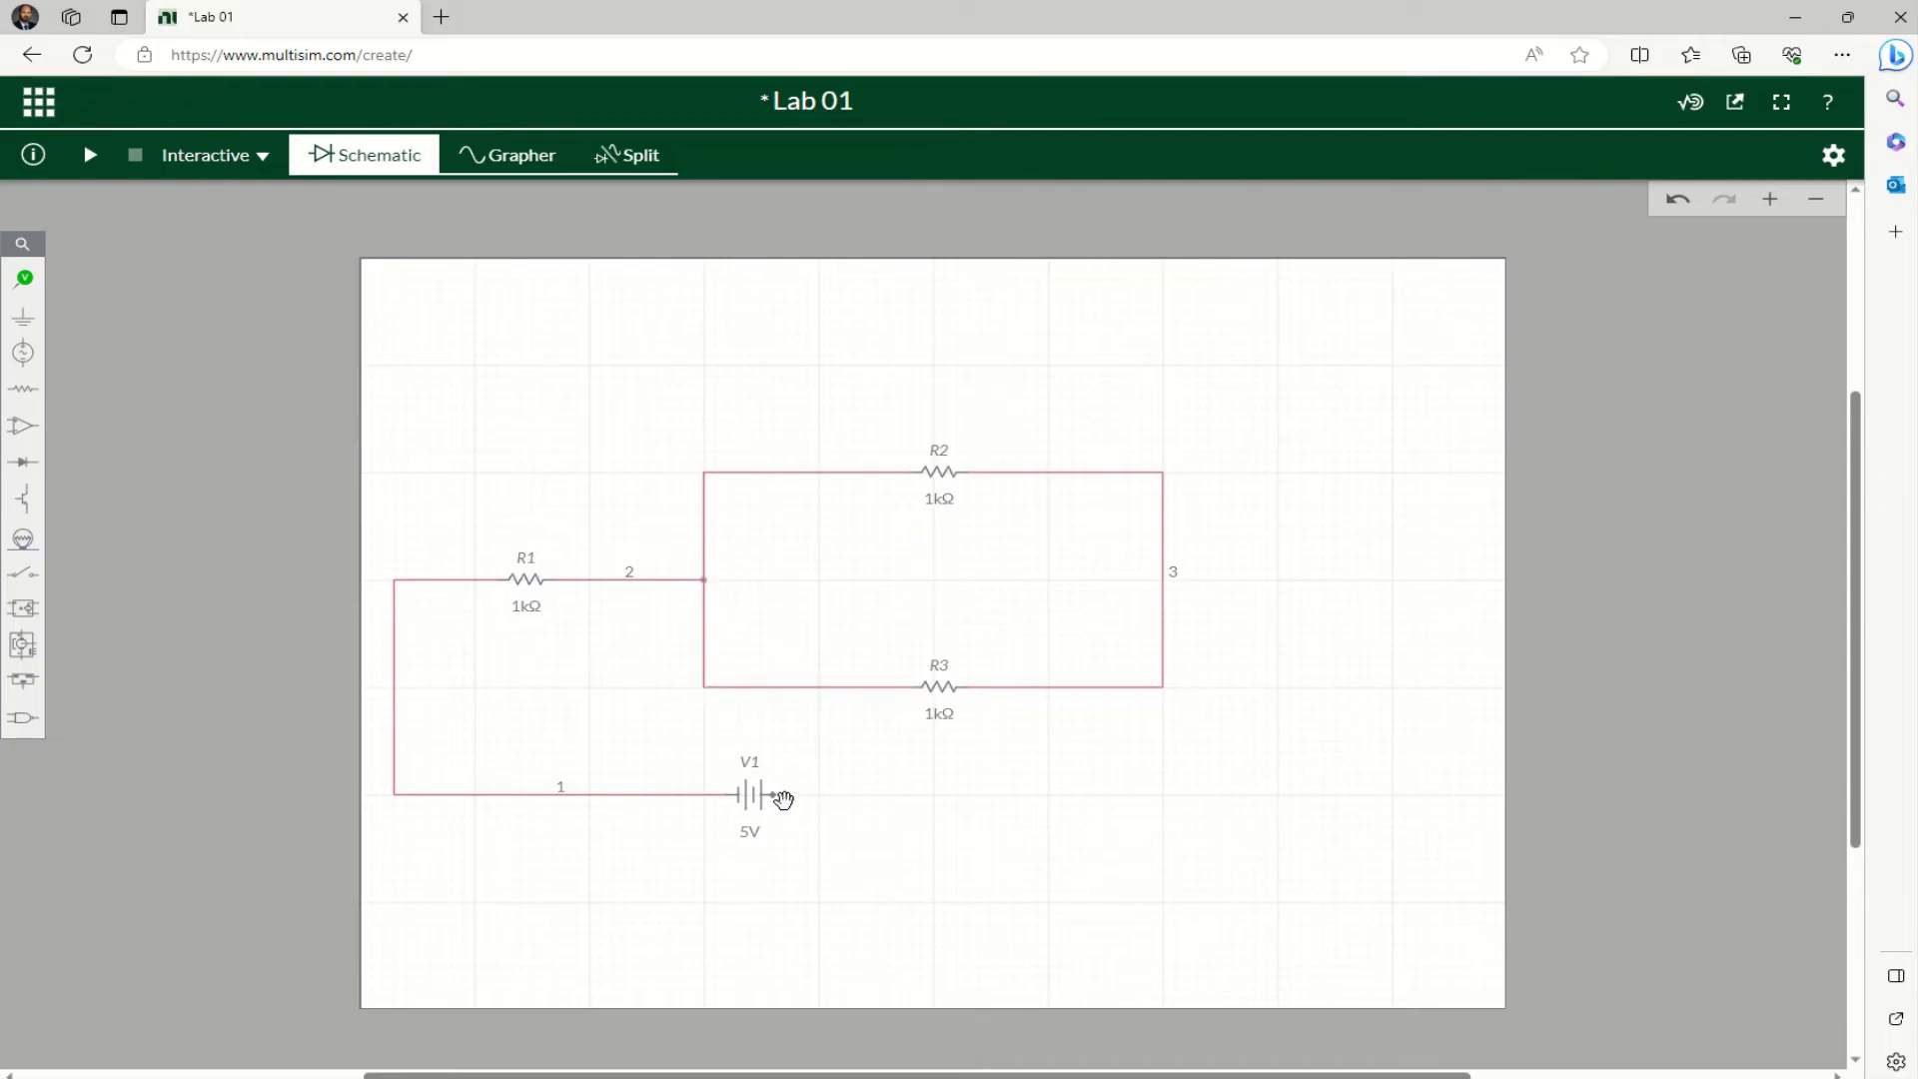
# Route a return wire from V1's right terminal around the right side to node 3
pyautogui.click(776, 795)
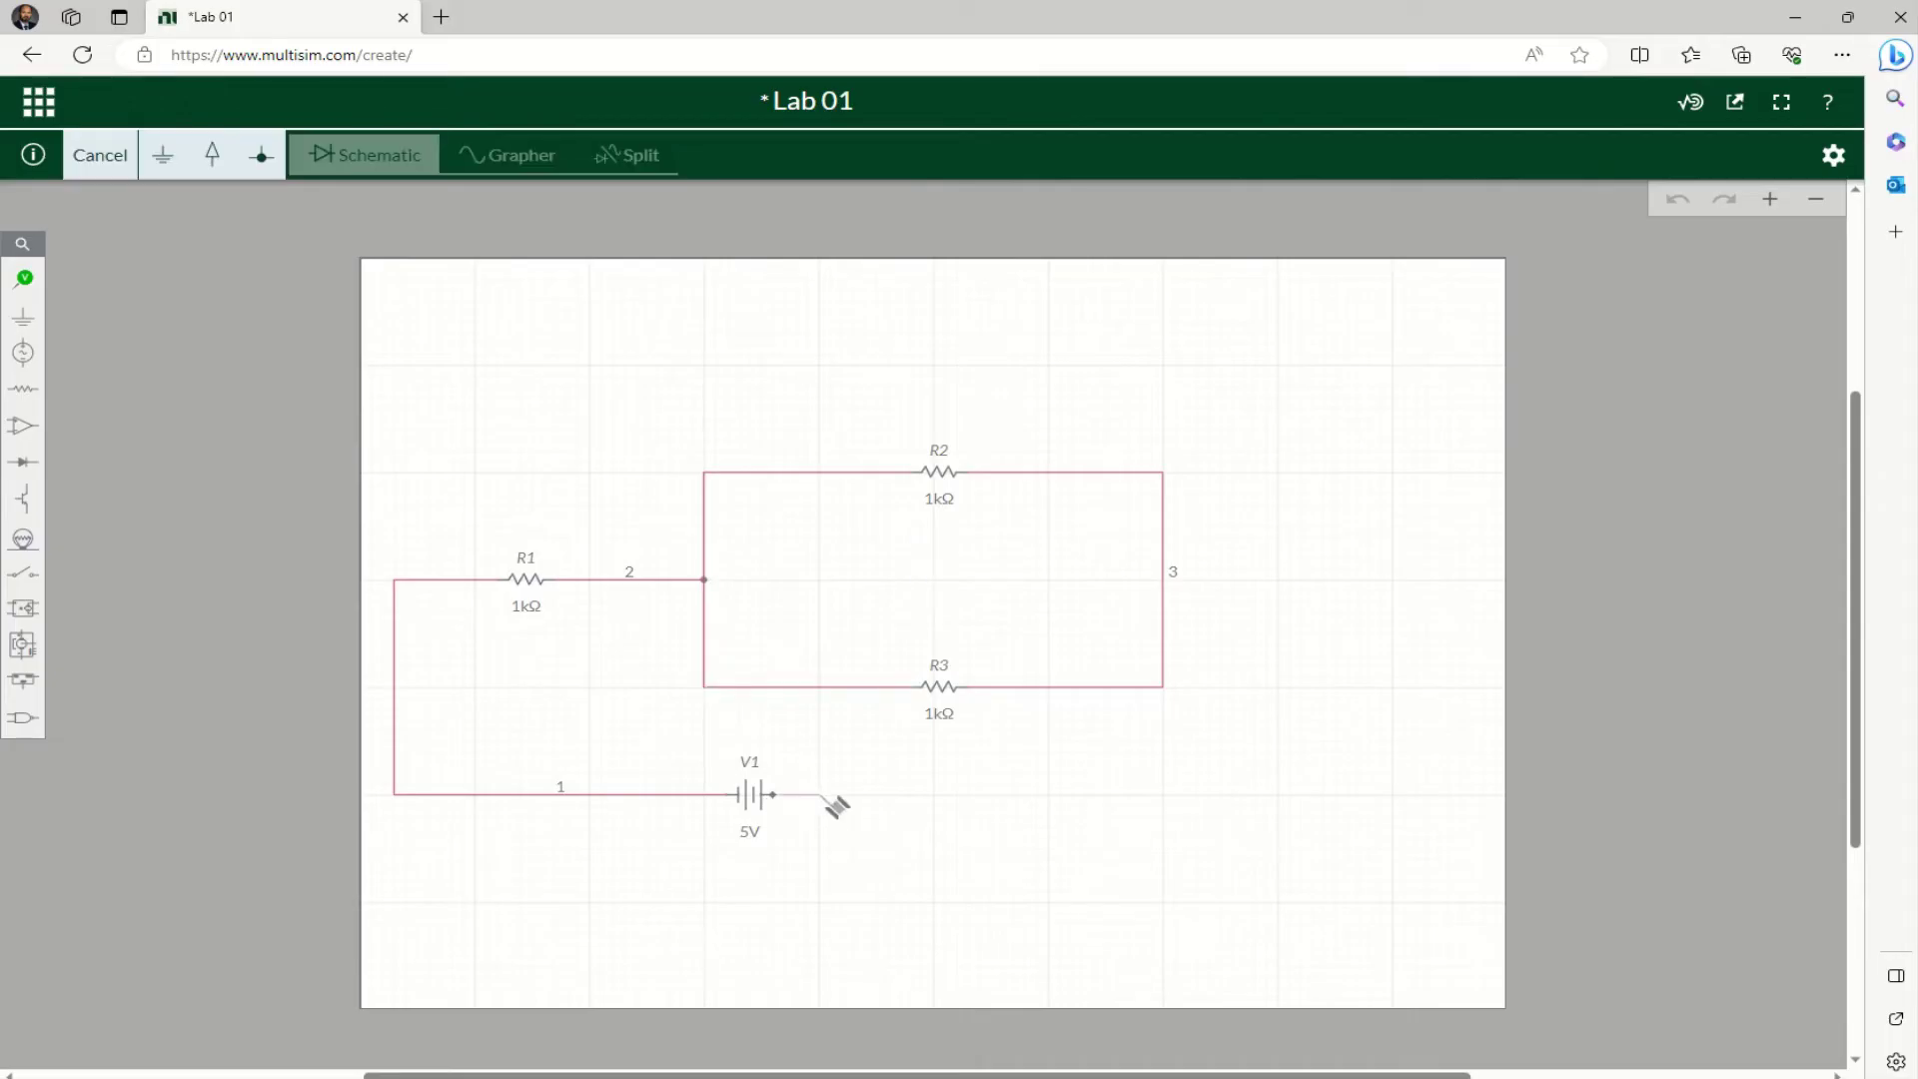
pyautogui.click(1346, 795)
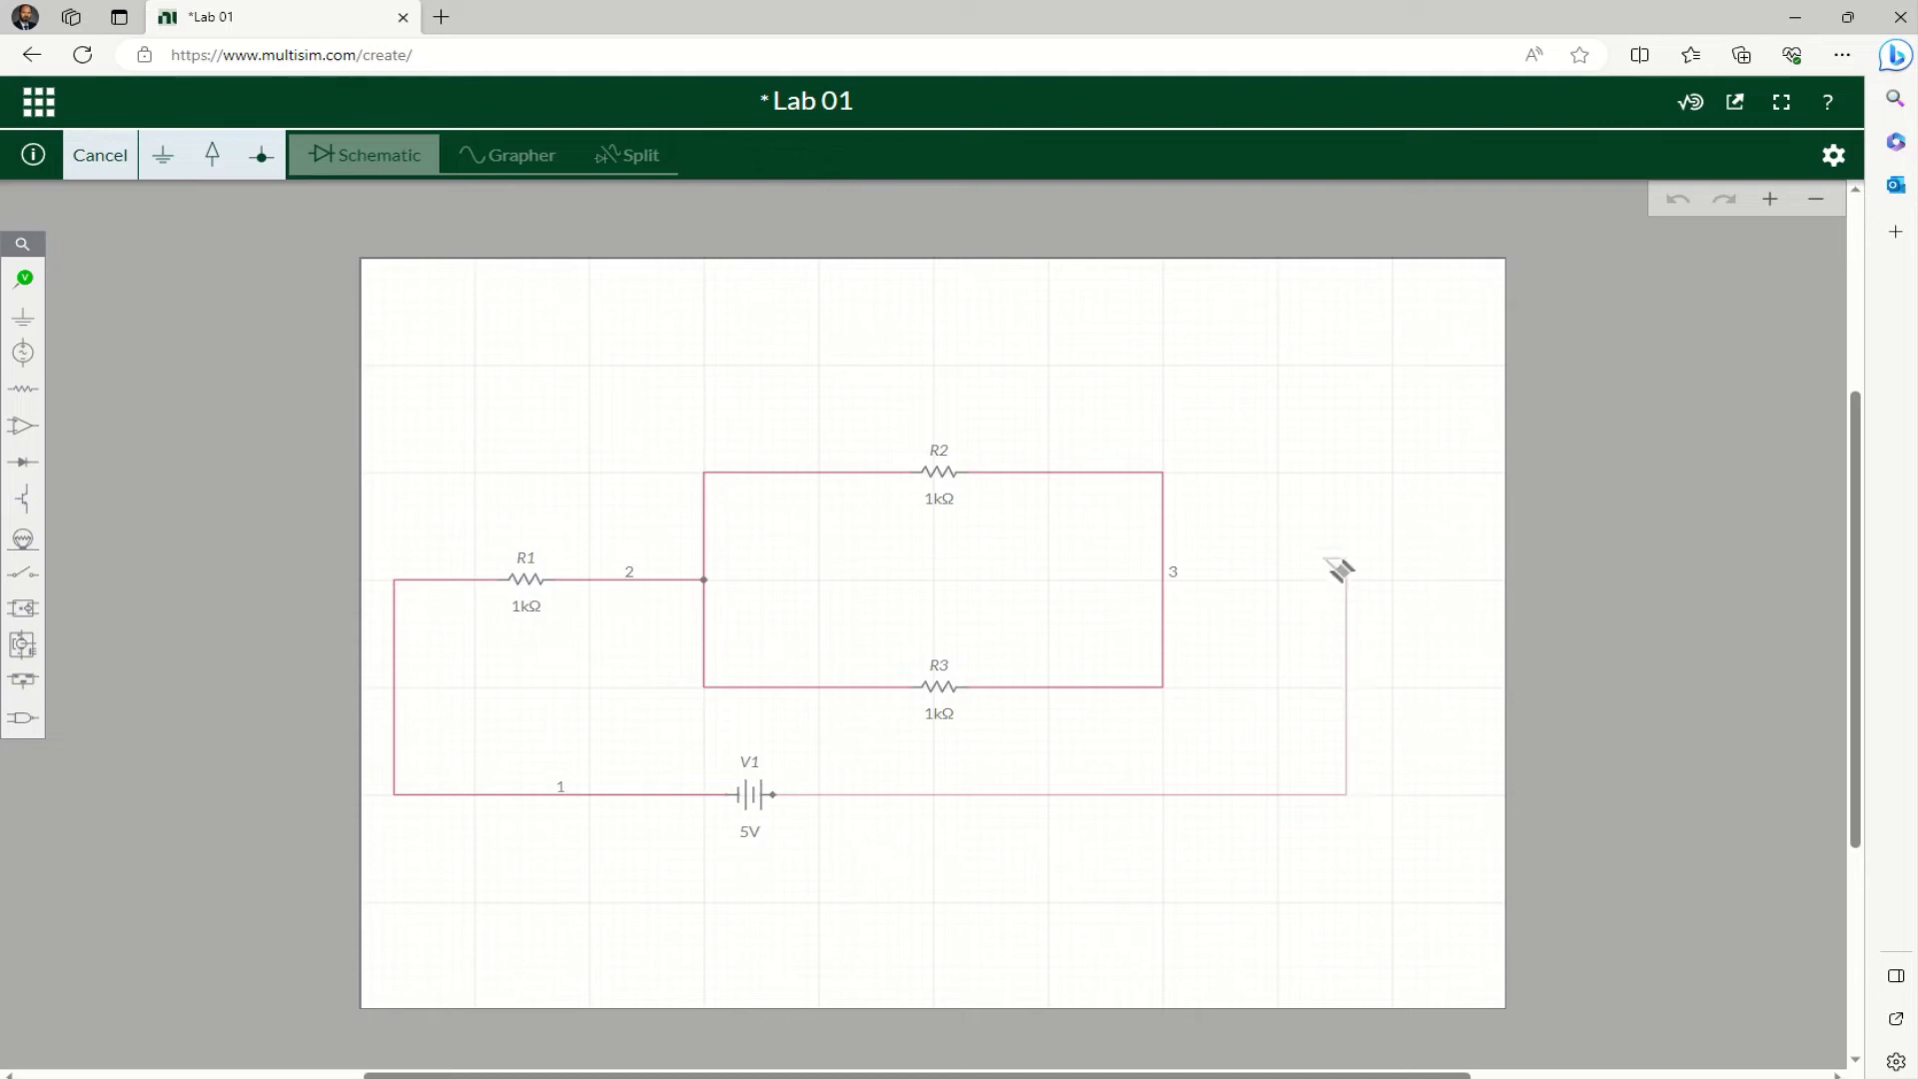
pyautogui.click(1164, 581)
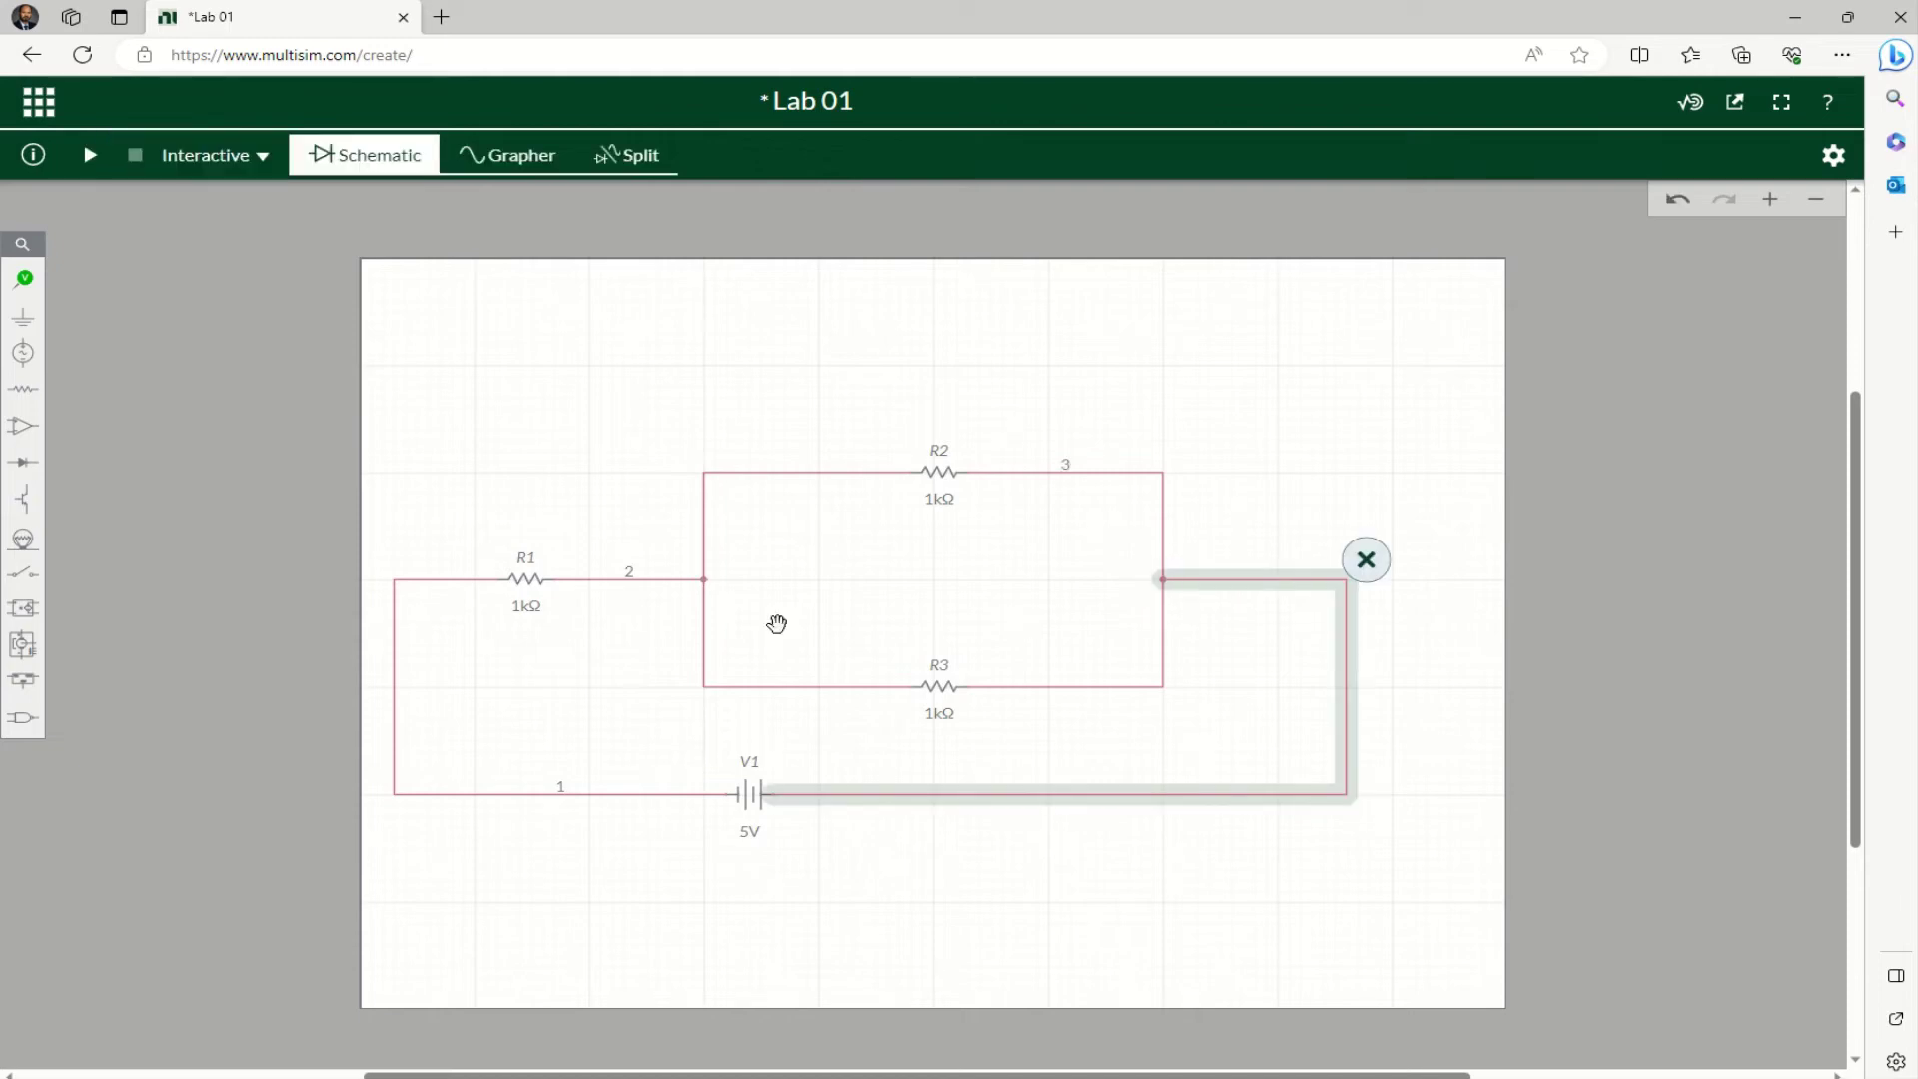
pyautogui.click(555, 467)
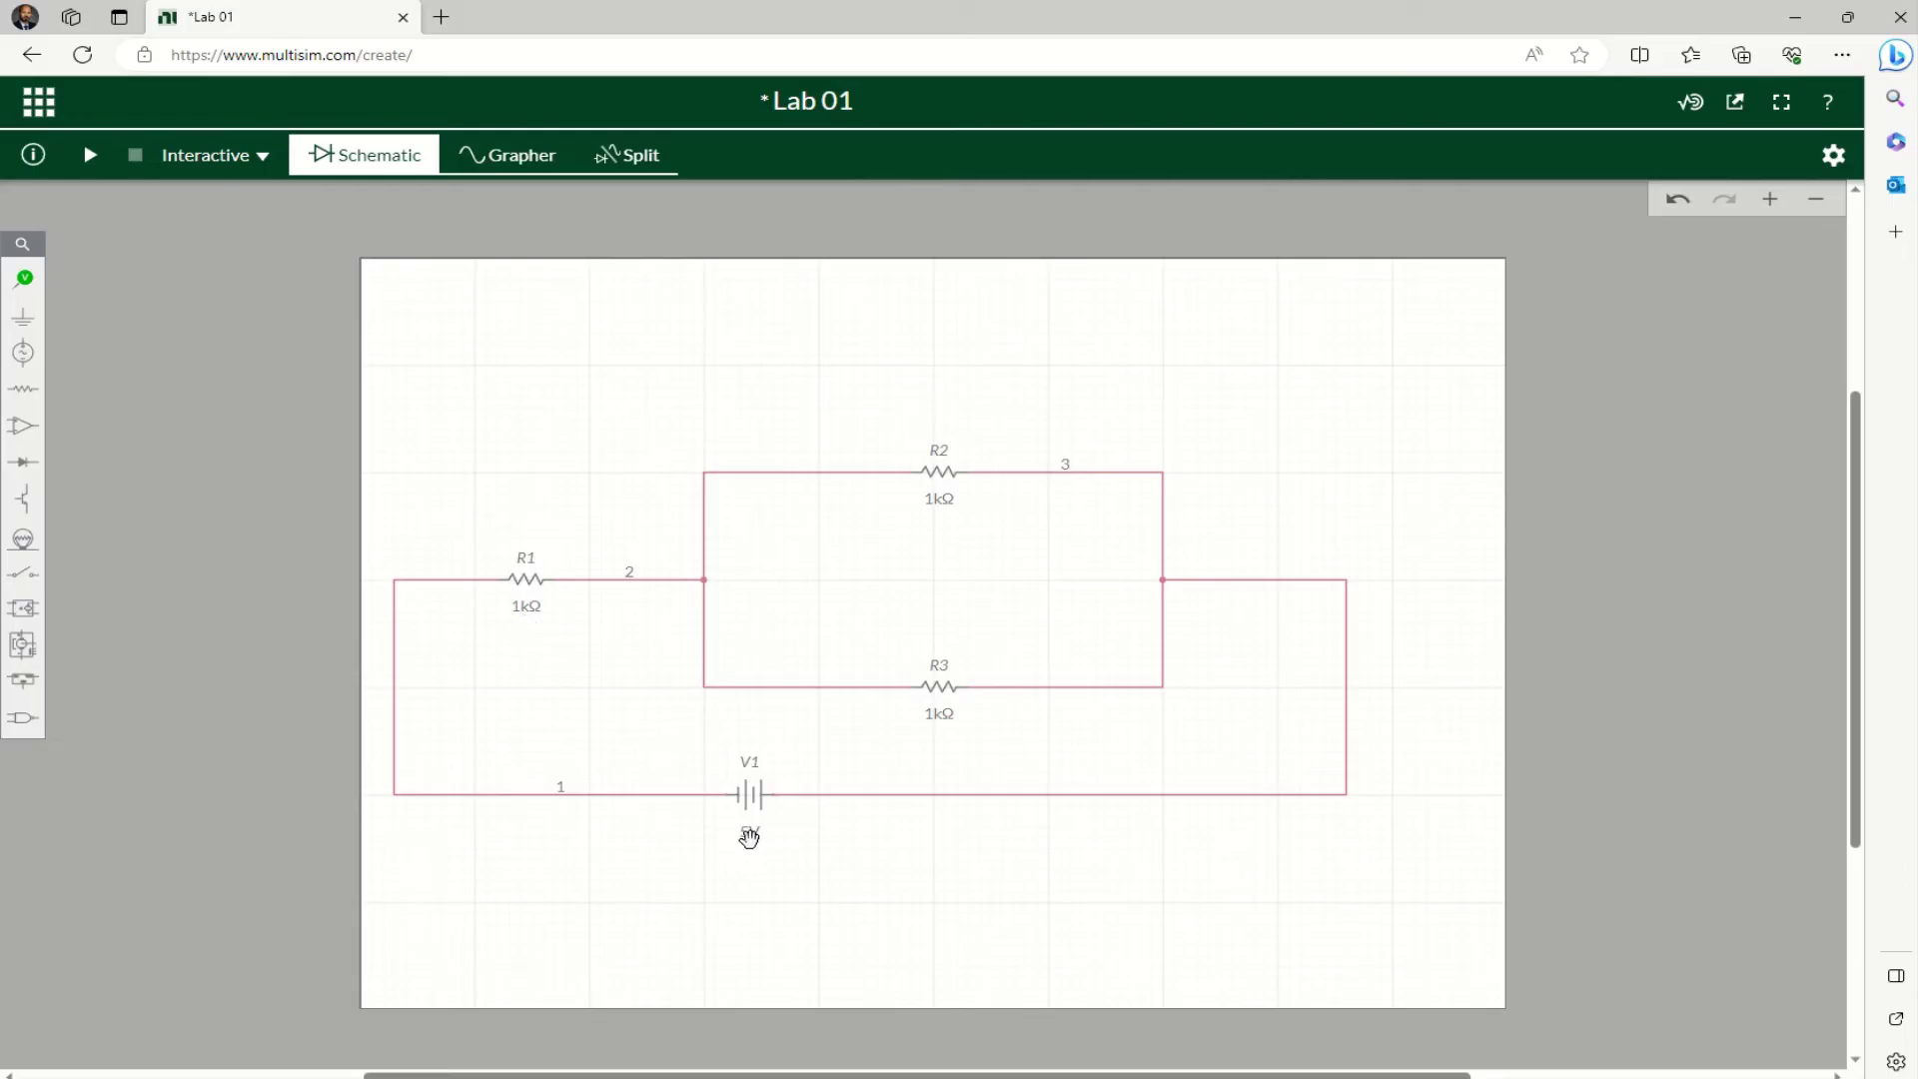
# Change V1's DC_mag value in the Item panel from 5 to 12 V
pyautogui.moveTo(749, 831)
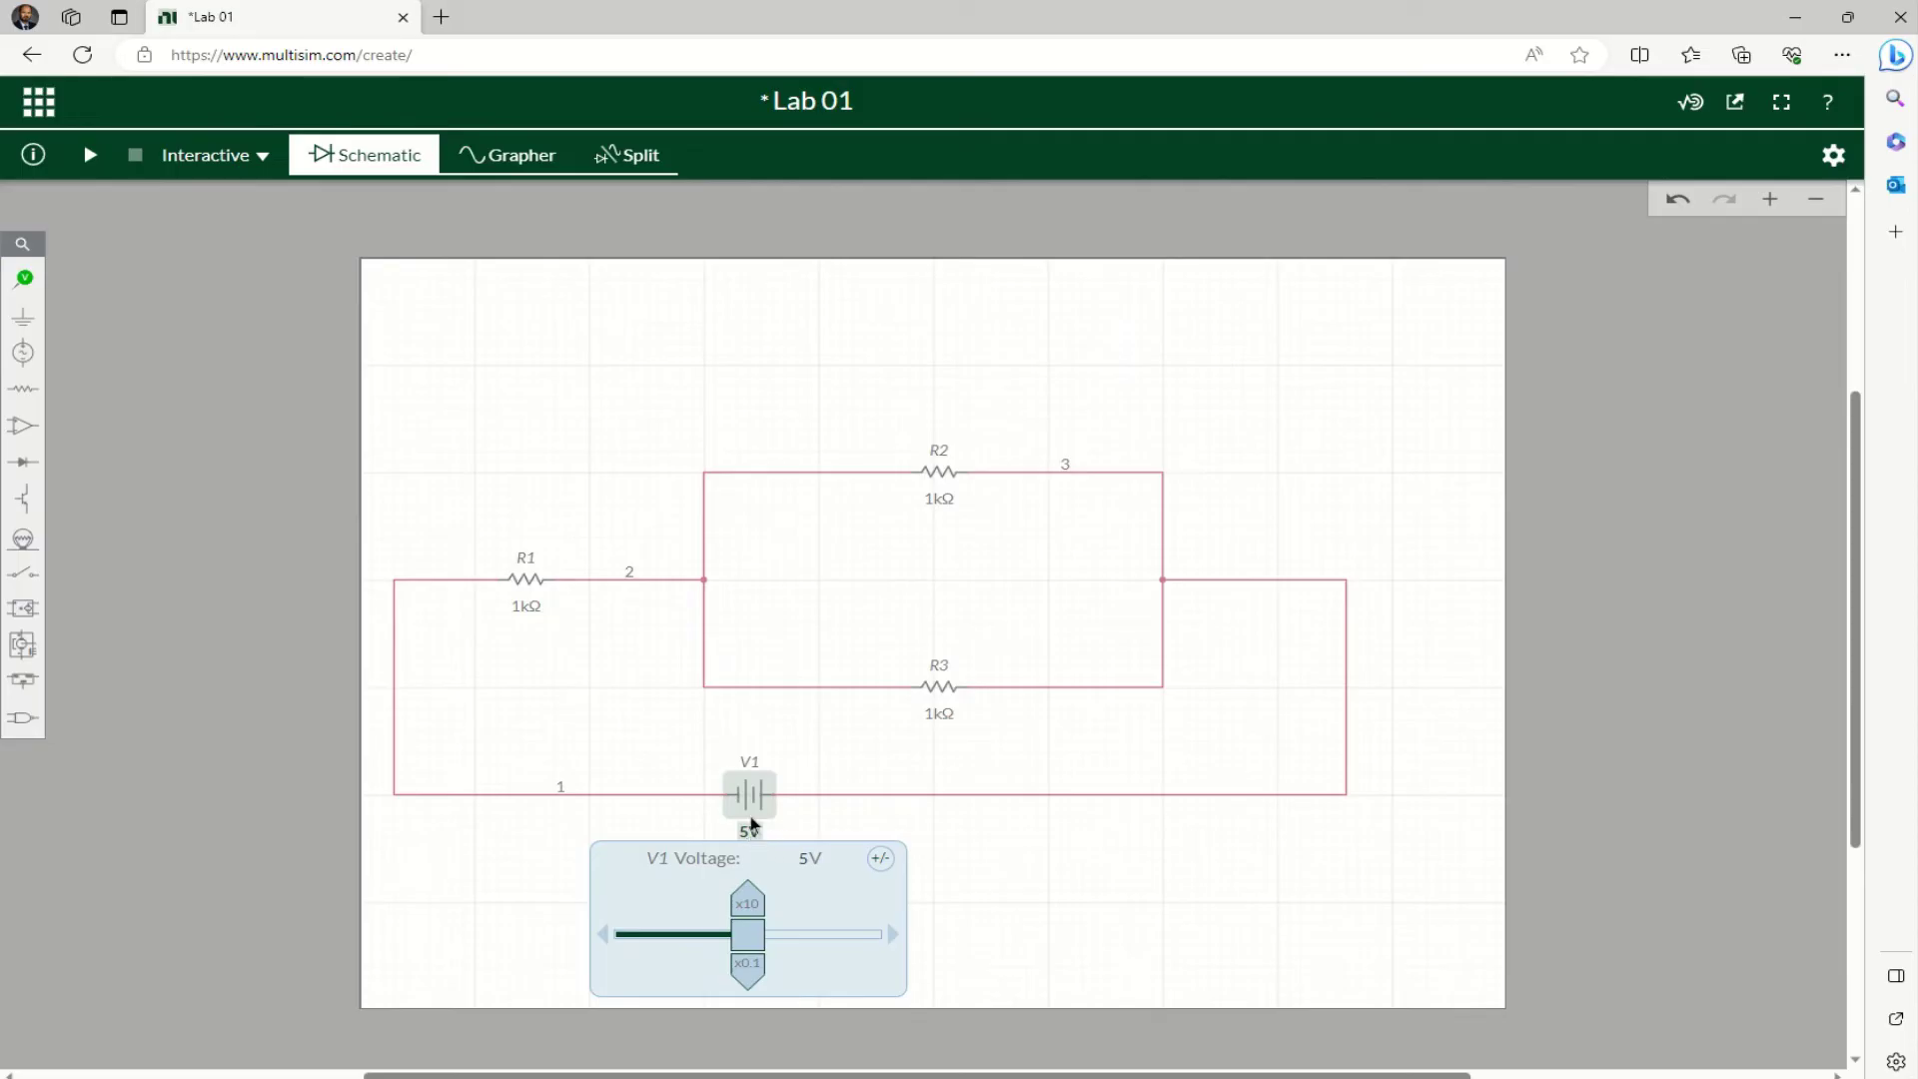
pyautogui.click(747, 795)
pyautogui.doubleClick(747, 794)
pyautogui.click(1763, 407)
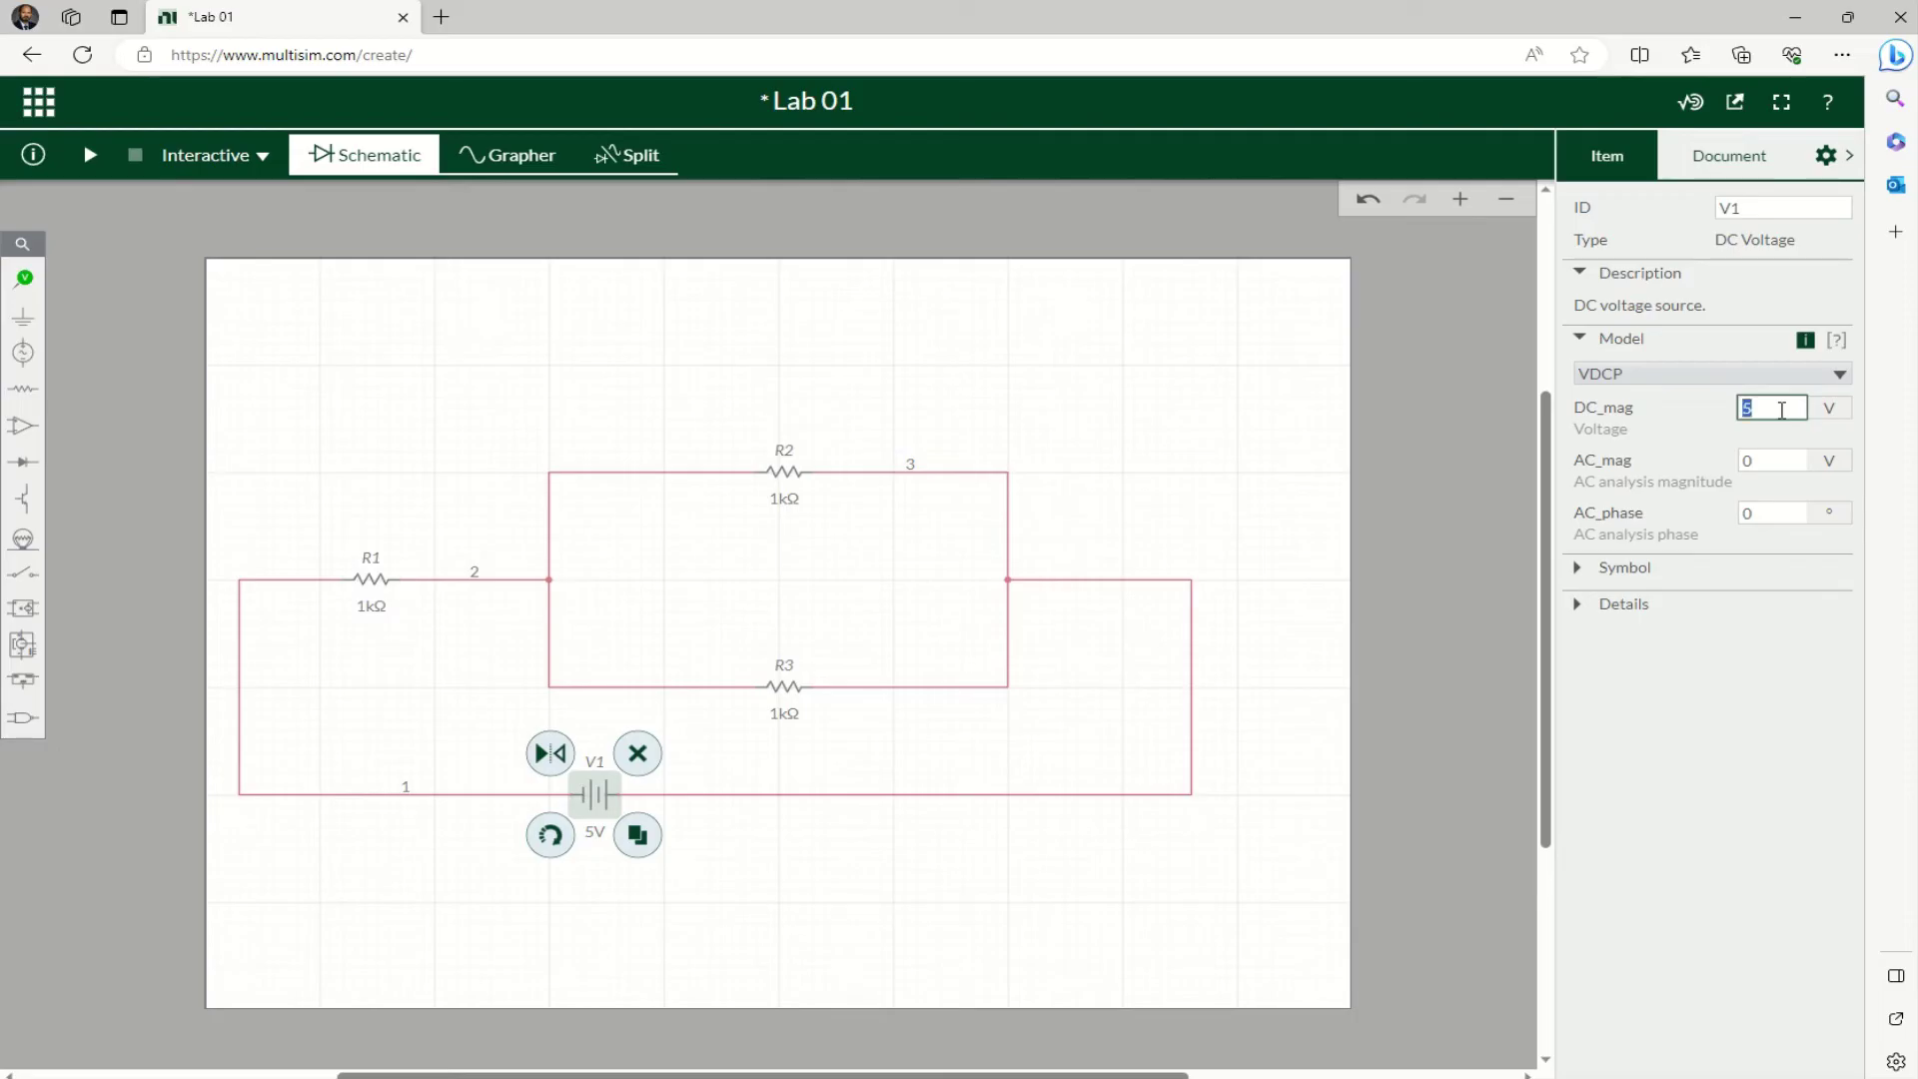
pyautogui.press('BackSpace')
pyautogui.write('12')
pyautogui.click(1419, 604)
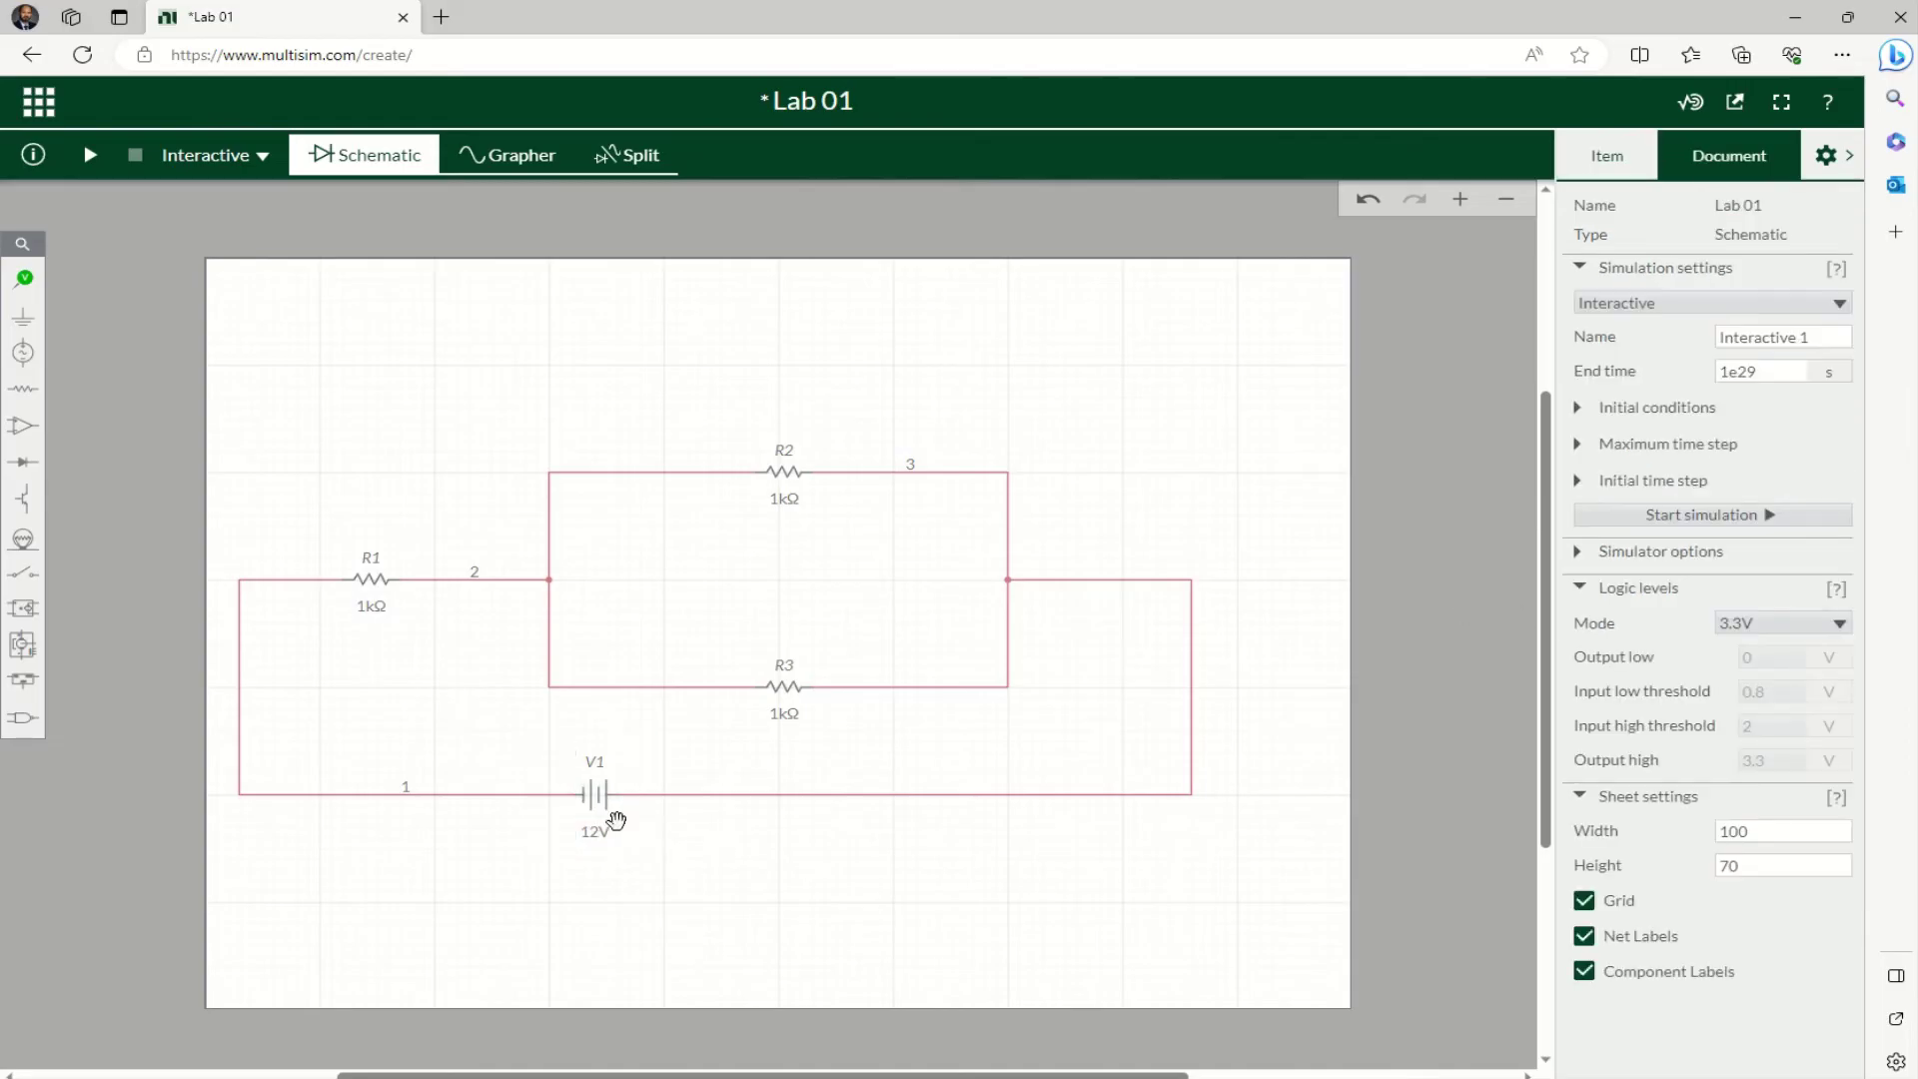
pyautogui.click(586, 799)
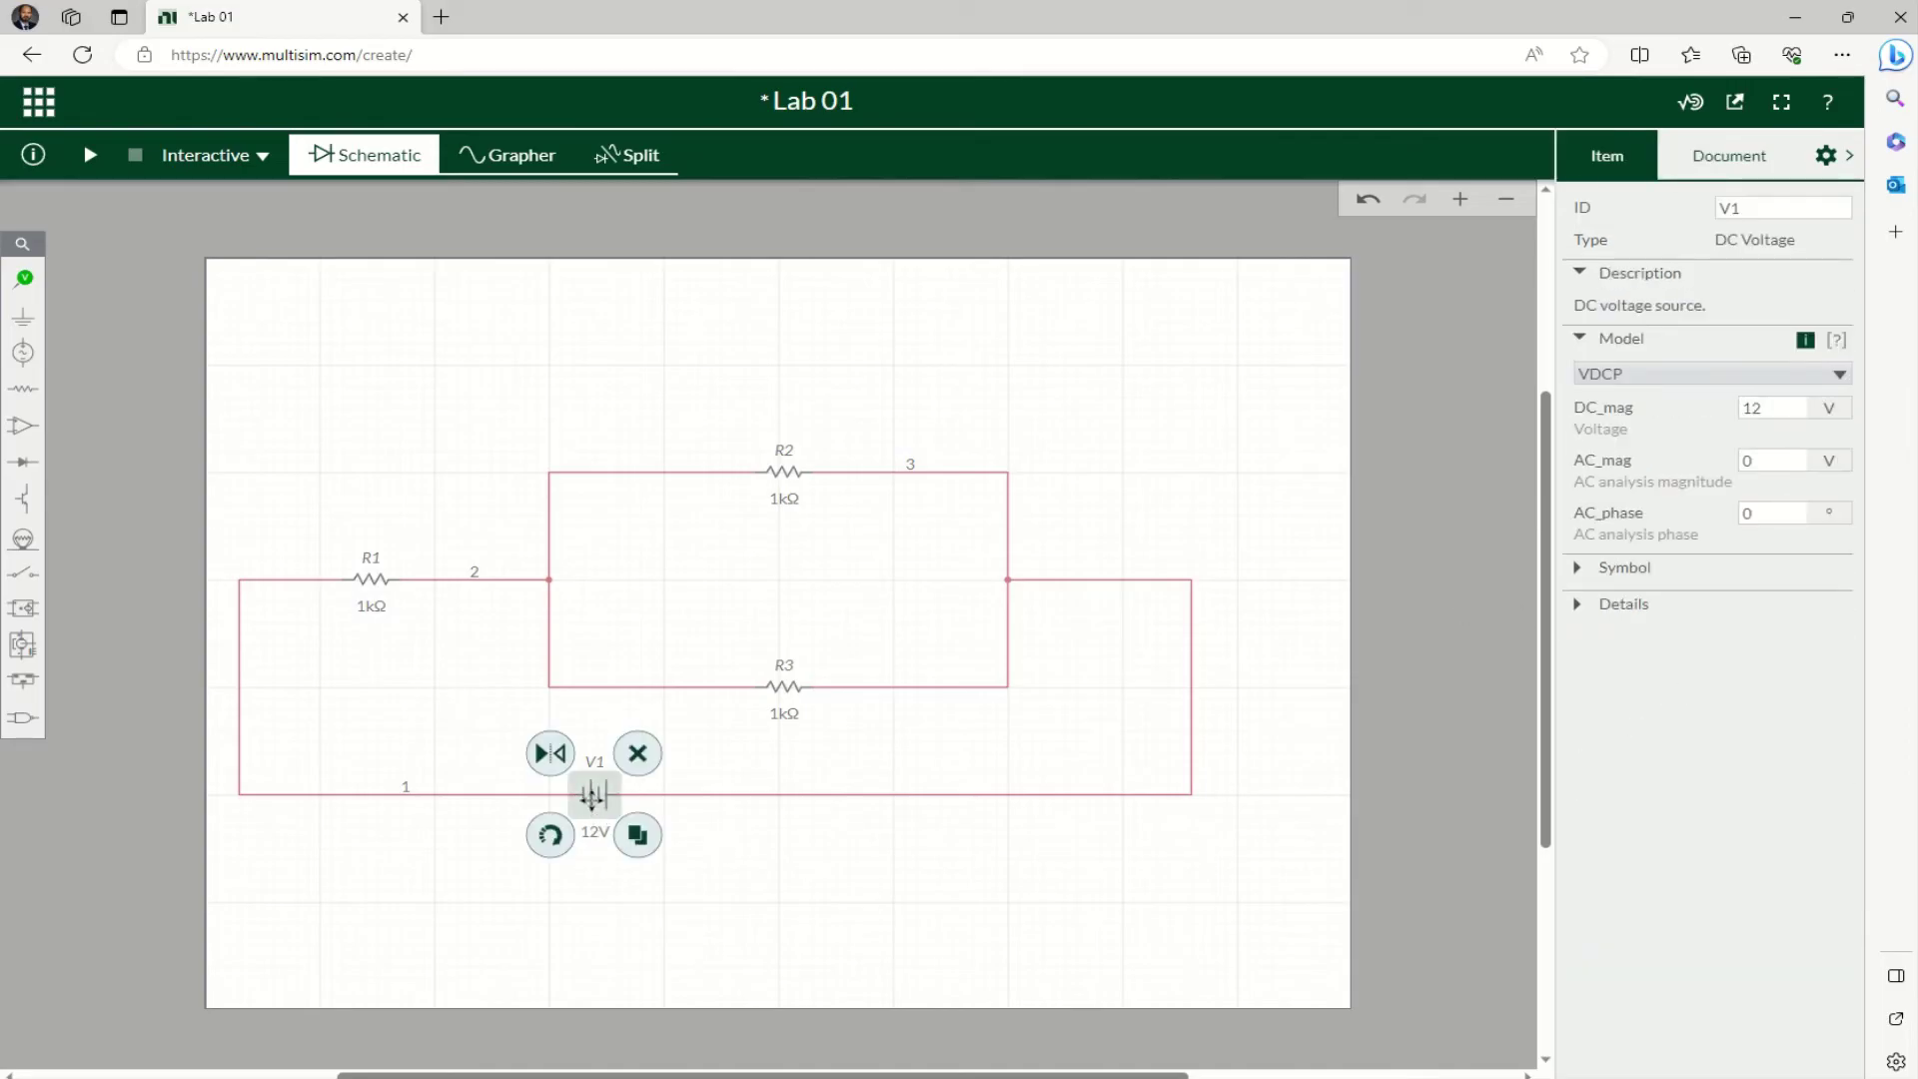
pyautogui.click(751, 837)
pyautogui.click(599, 799)
pyautogui.click(1447, 468)
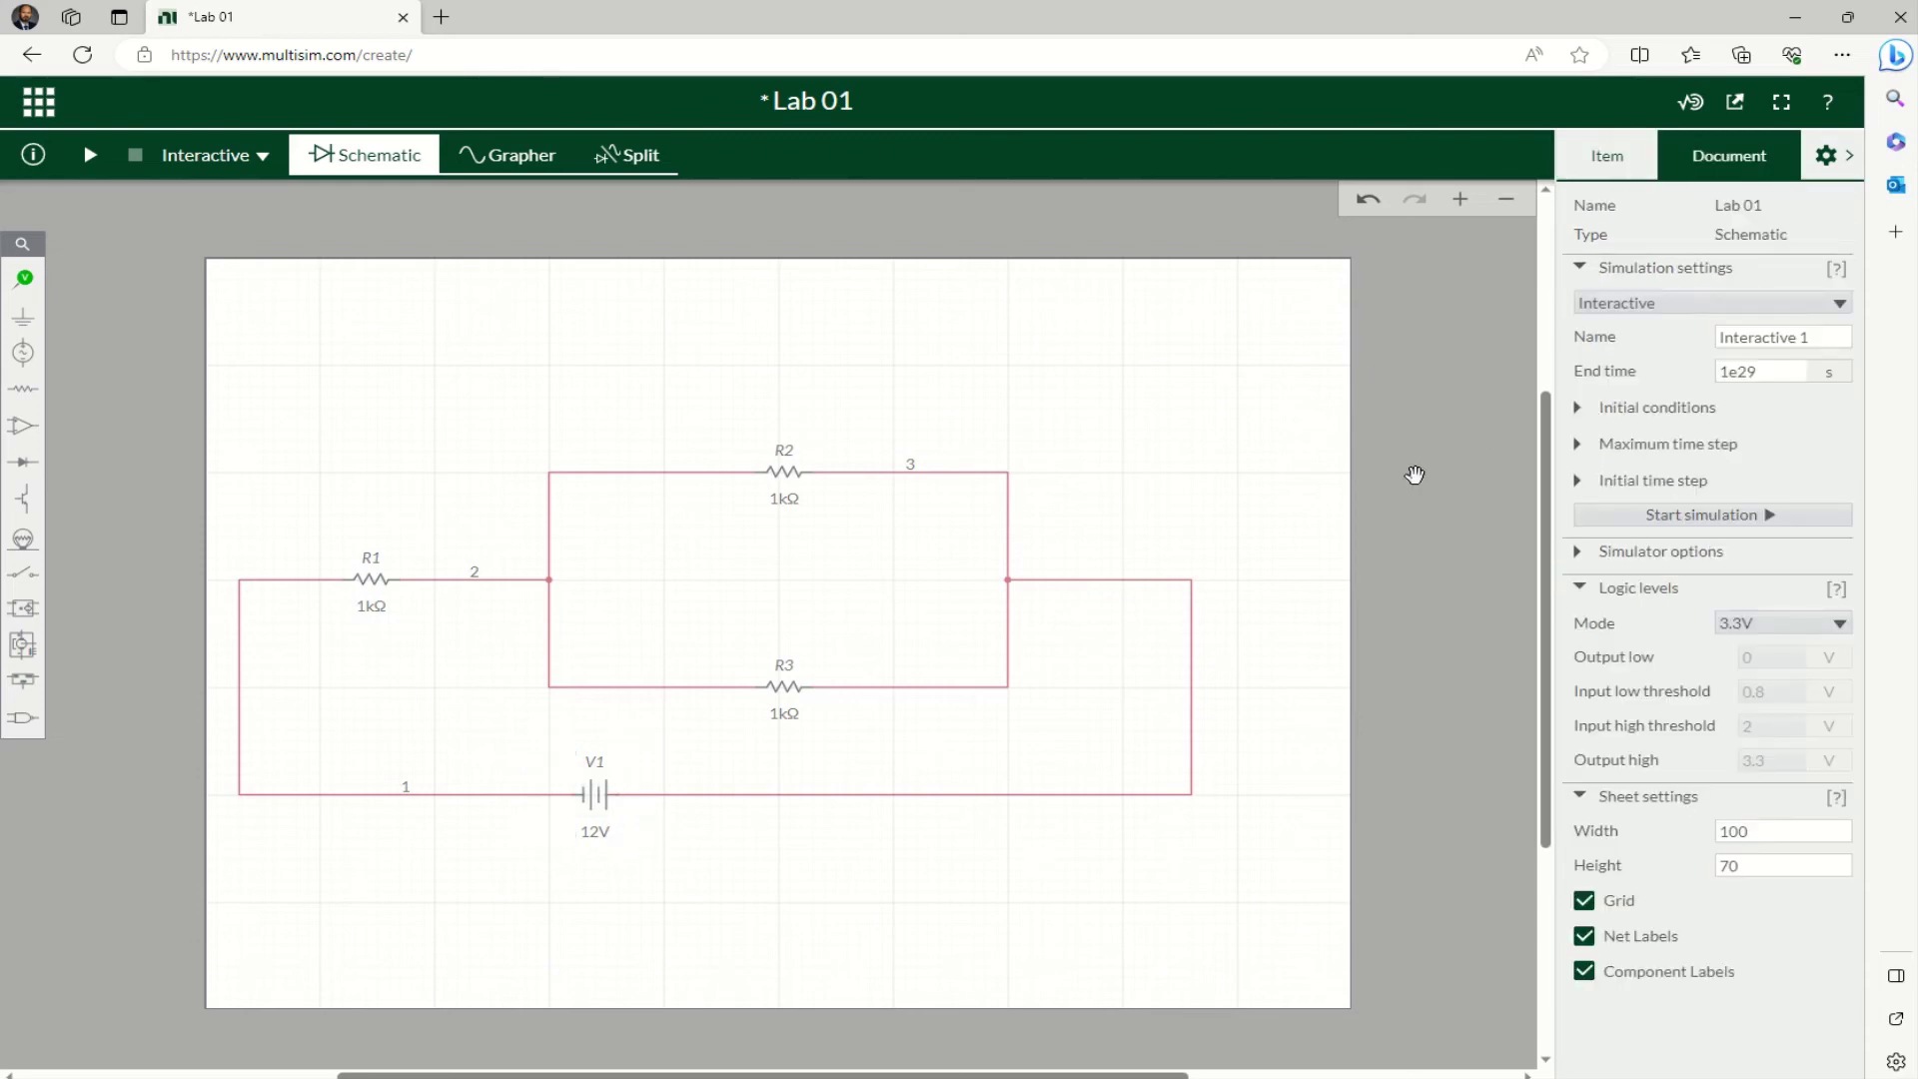
# Set R3's resistance to 680 Ω
pyautogui.click(788, 715)
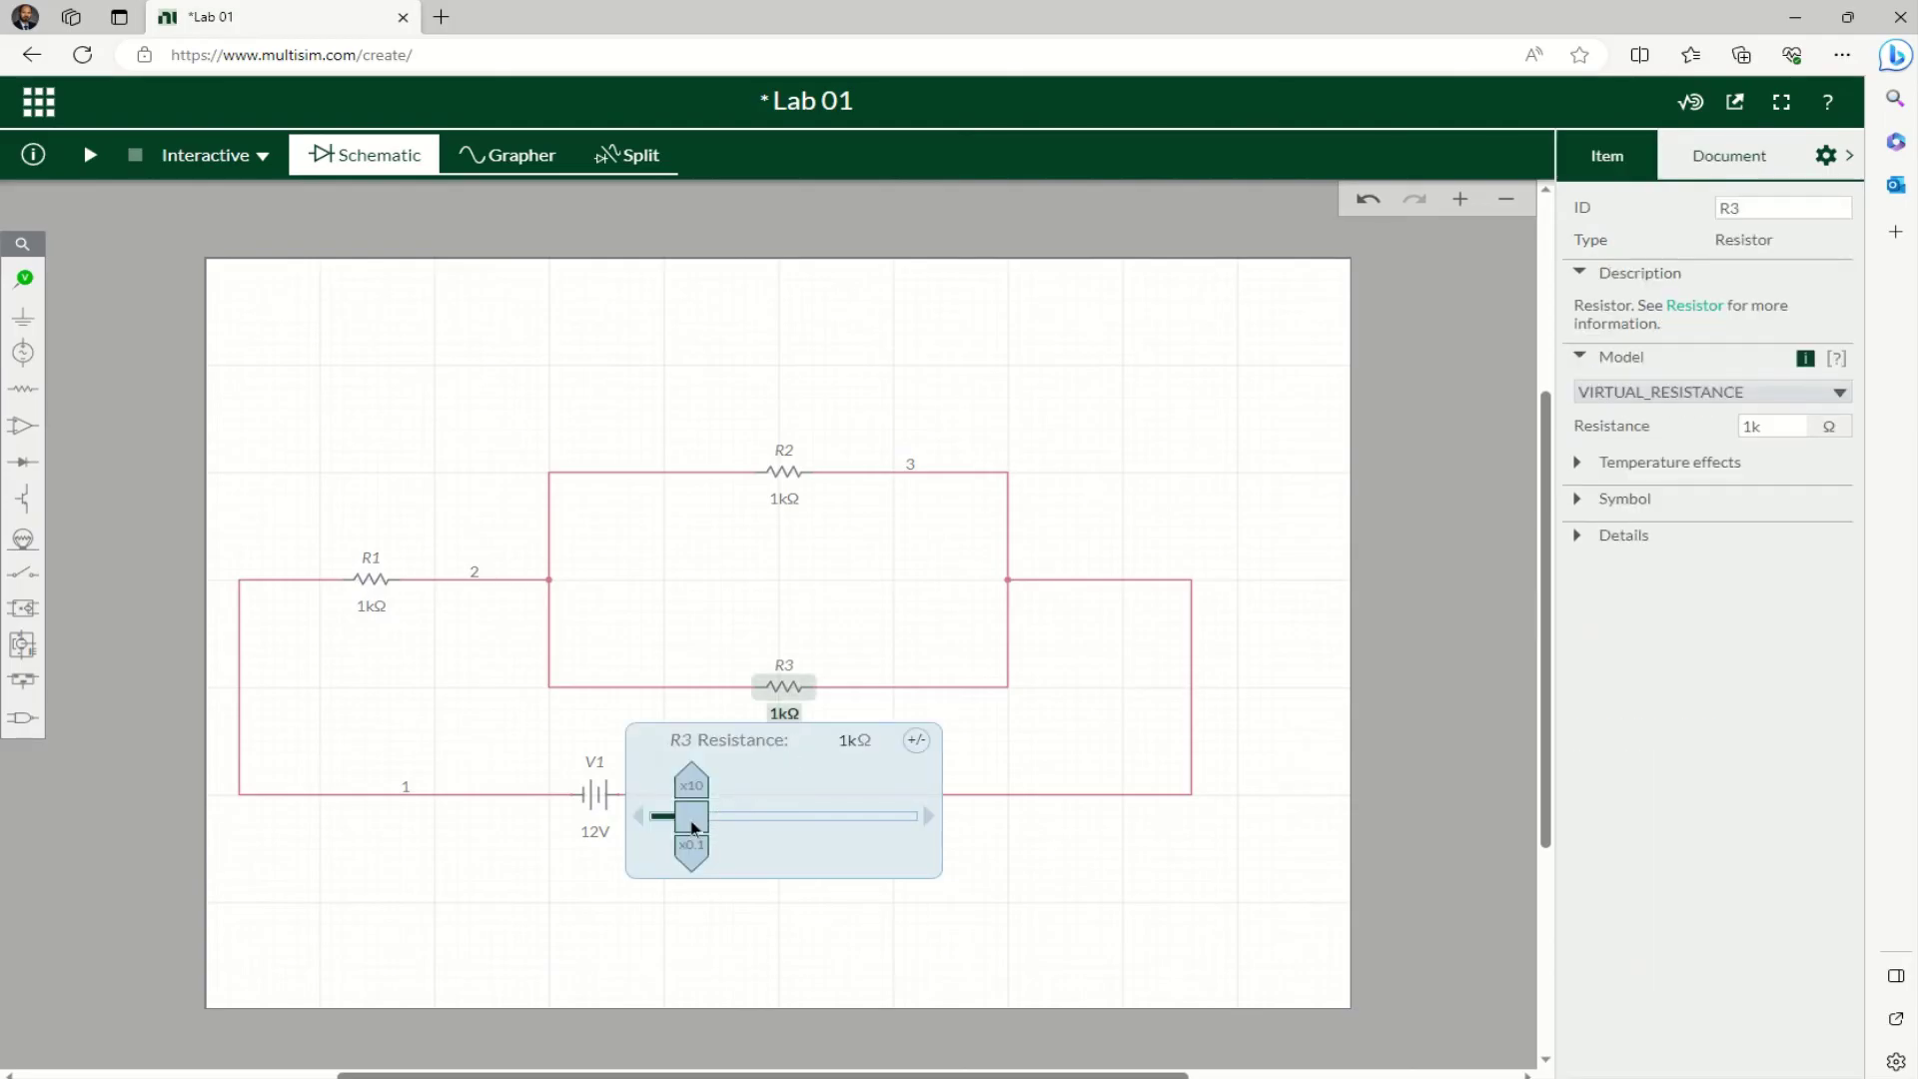
pyautogui.moveTo(704, 819)
pyautogui.mouseDown()
pyautogui.moveTo(754, 829)
pyautogui.moveTo(729, 831)
pyautogui.mouseUp()
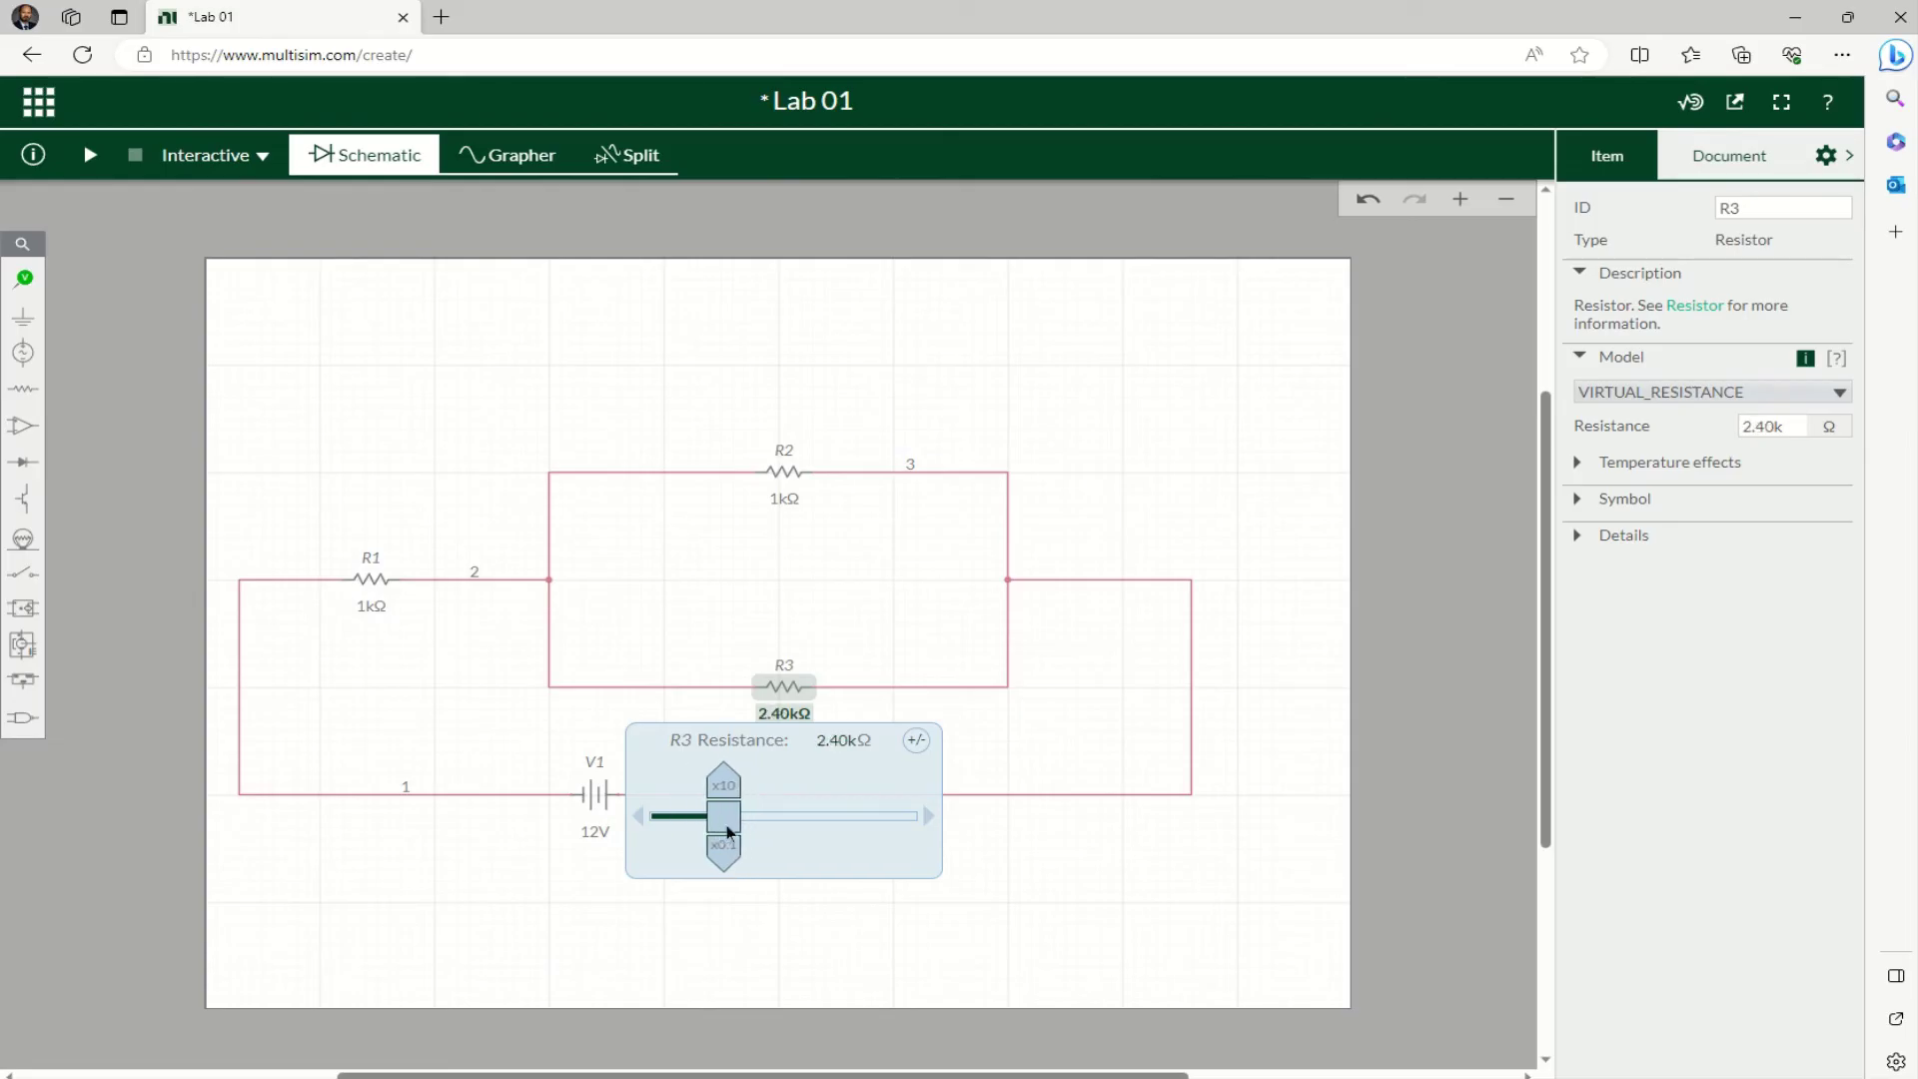
pyautogui.click(1786, 426)
pyautogui.doubleClick(1785, 425)
pyautogui.write('680')
pyautogui.click(1443, 612)
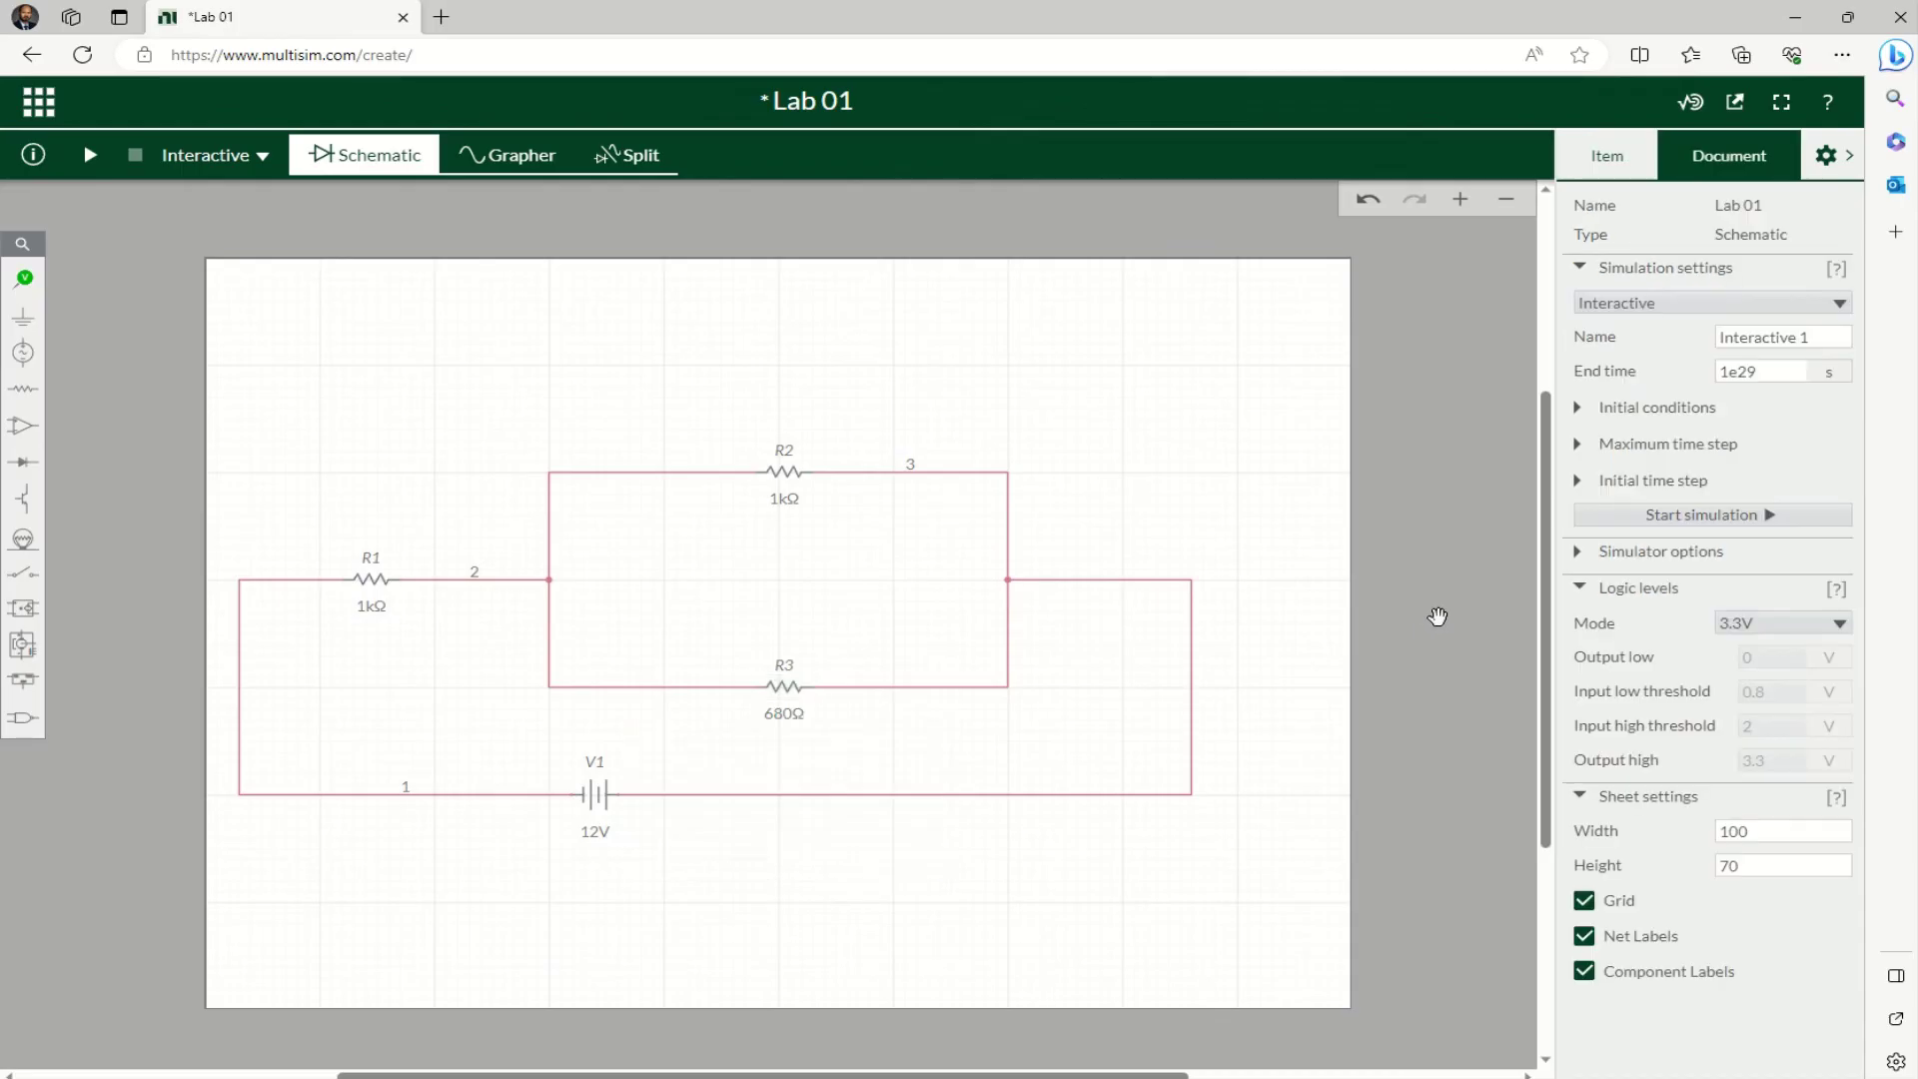
# Set R2's resistance to 470 Ω
pyautogui.click(792, 498)
pyautogui.click(1780, 427)
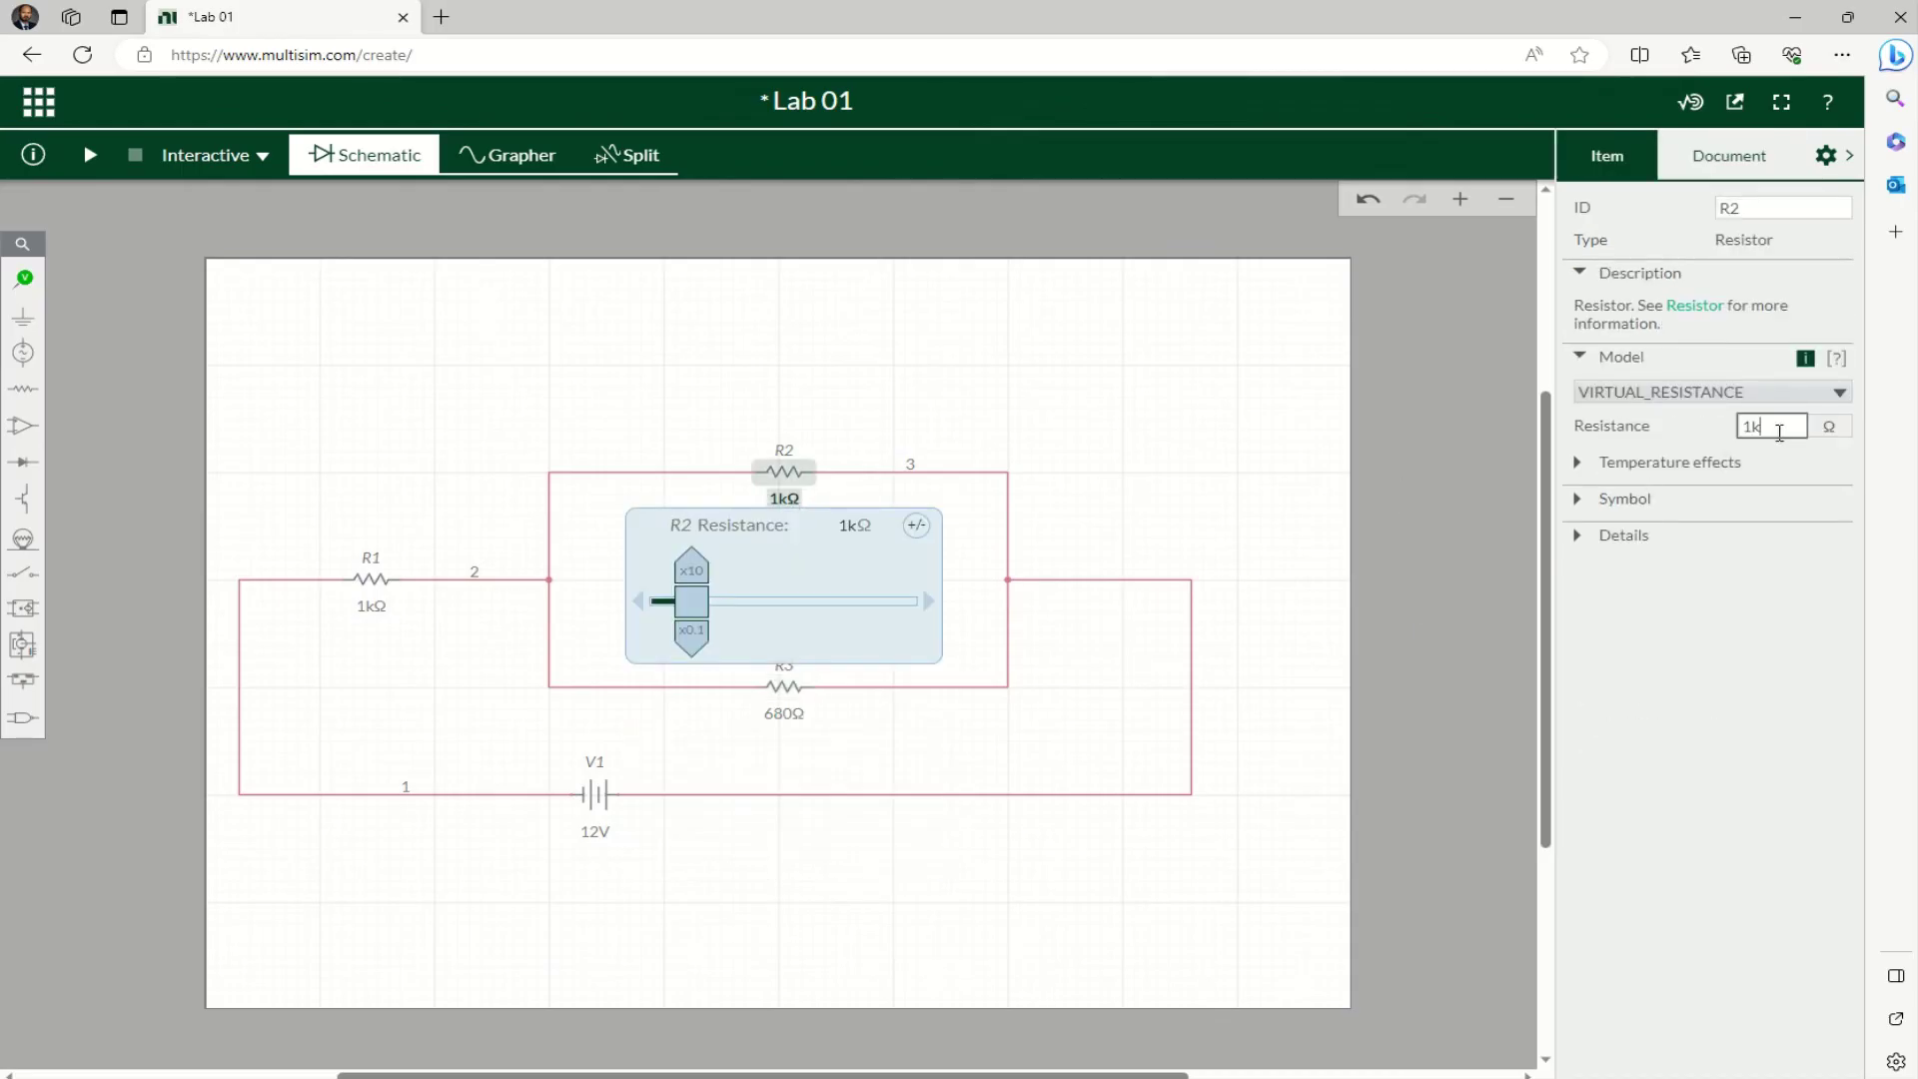
pyautogui.doubleClick(1746, 430)
pyautogui.write('470')
pyautogui.click(1428, 559)
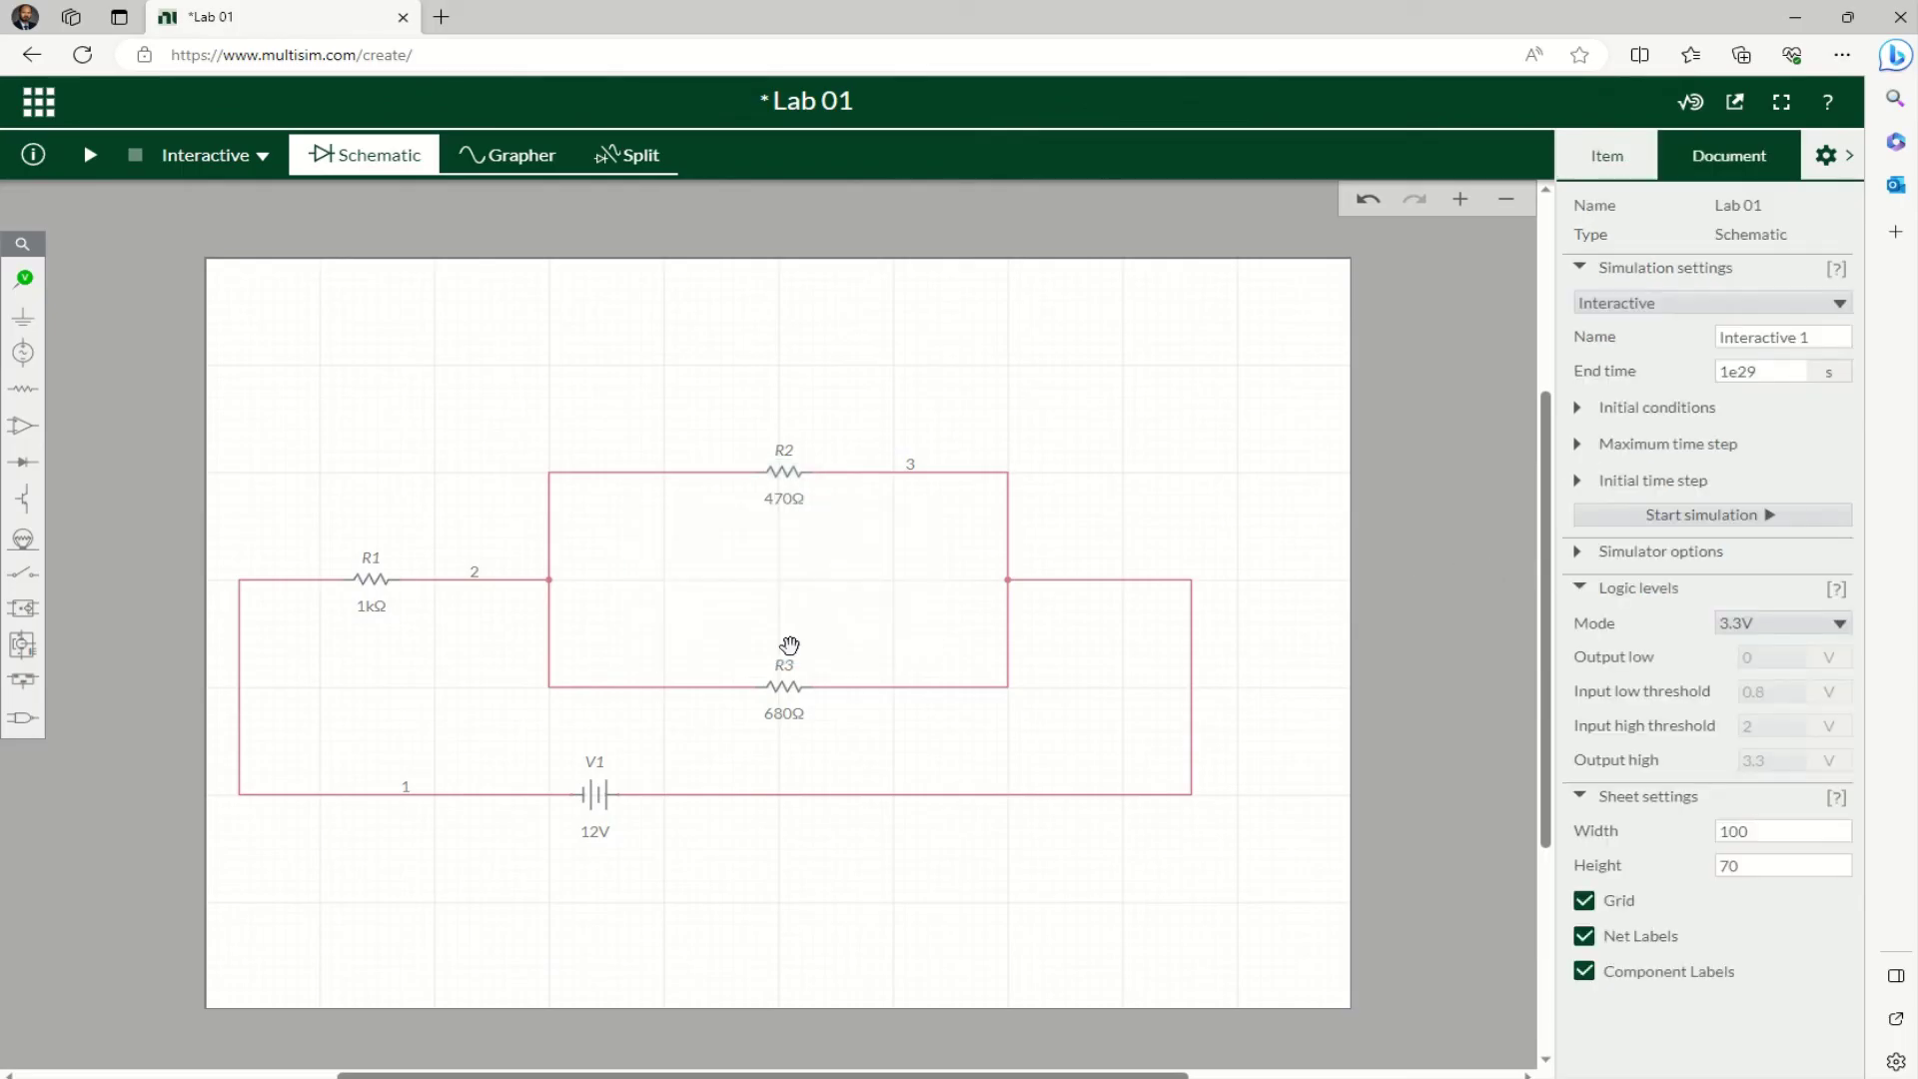
# Set R1's resistance to 330 Ω
pyautogui.click(373, 611)
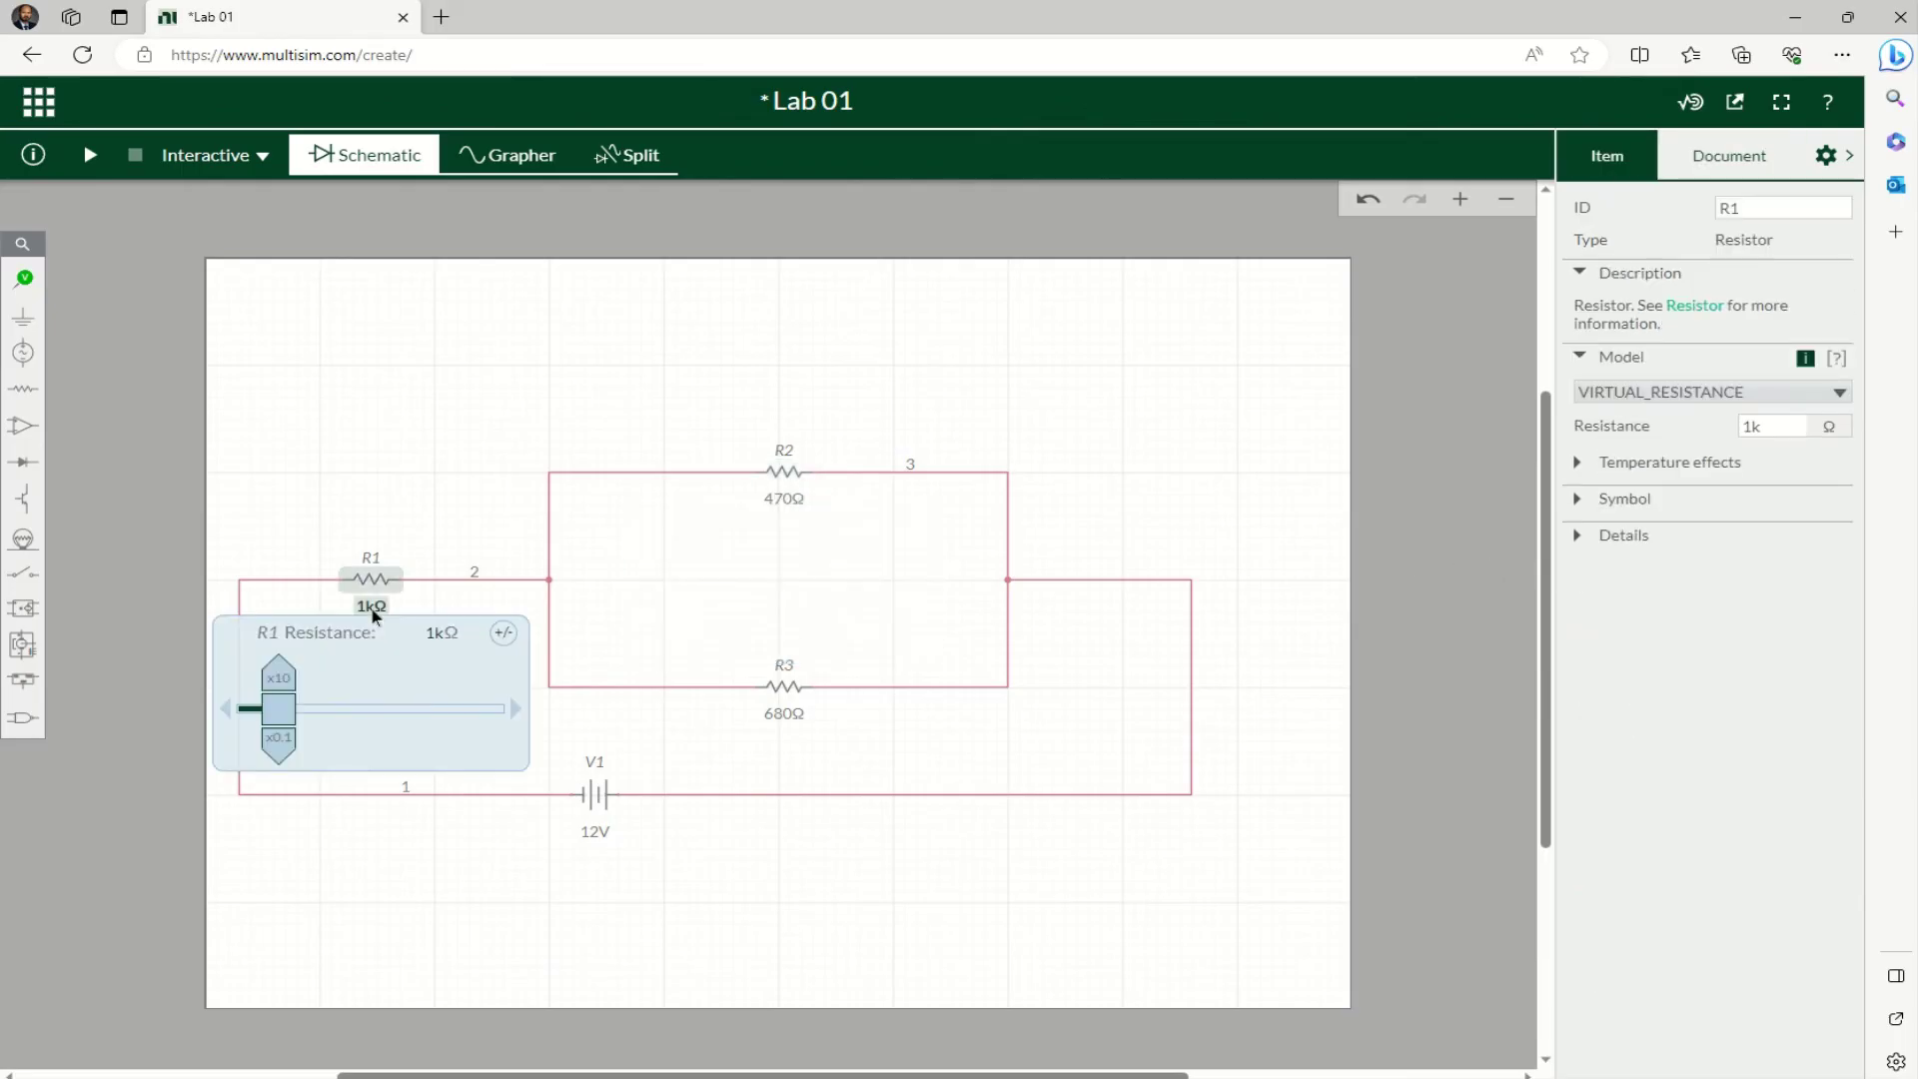
pyautogui.doubleClick(1793, 423)
pyautogui.write('330')
pyautogui.click(1428, 479)
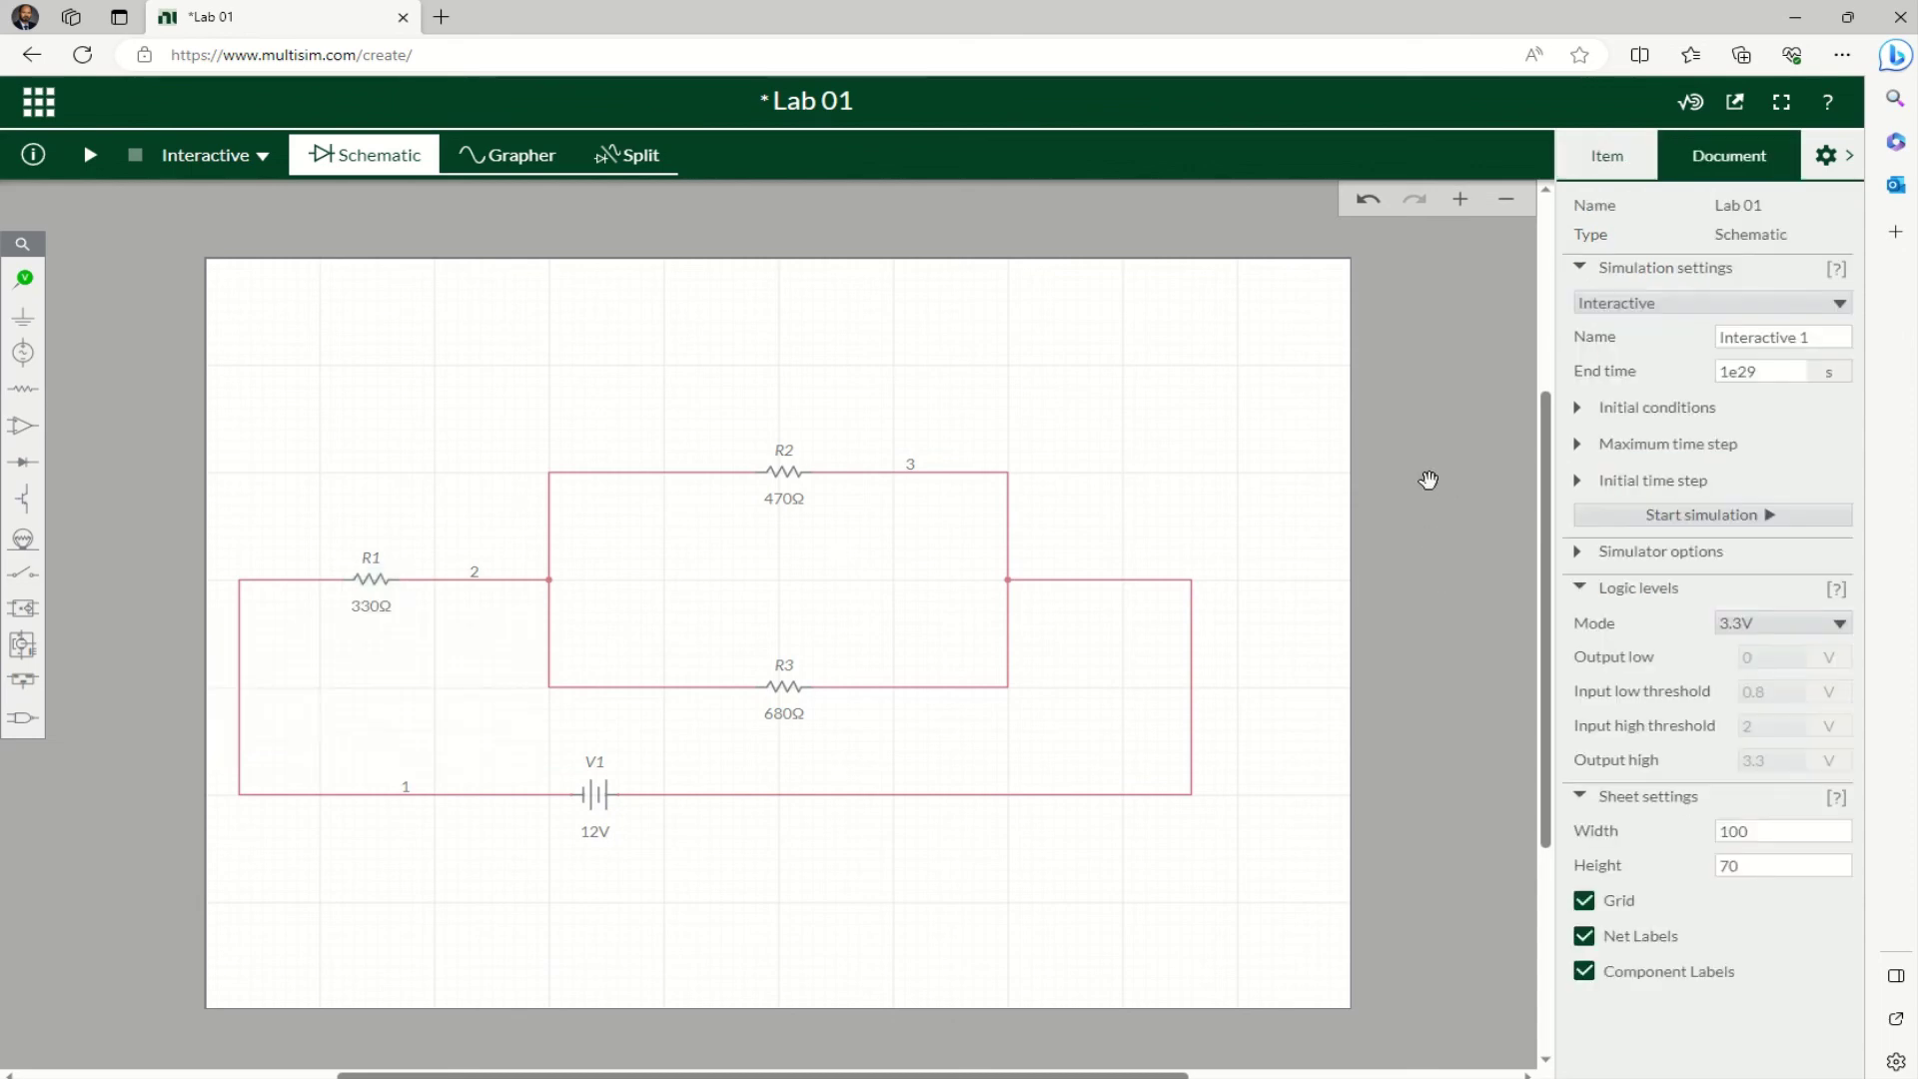